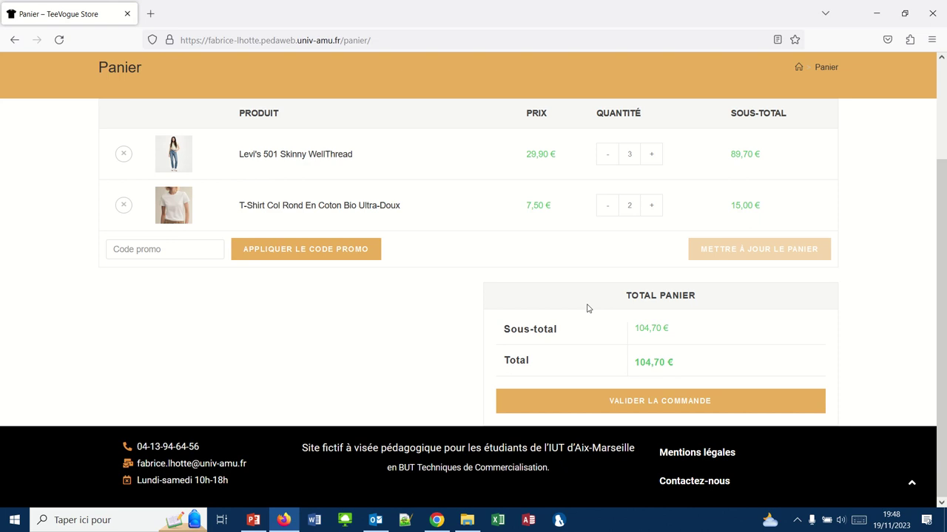
Open the WooCommerce Expédition settings and begin a new shipping zone.
click(435, 522)
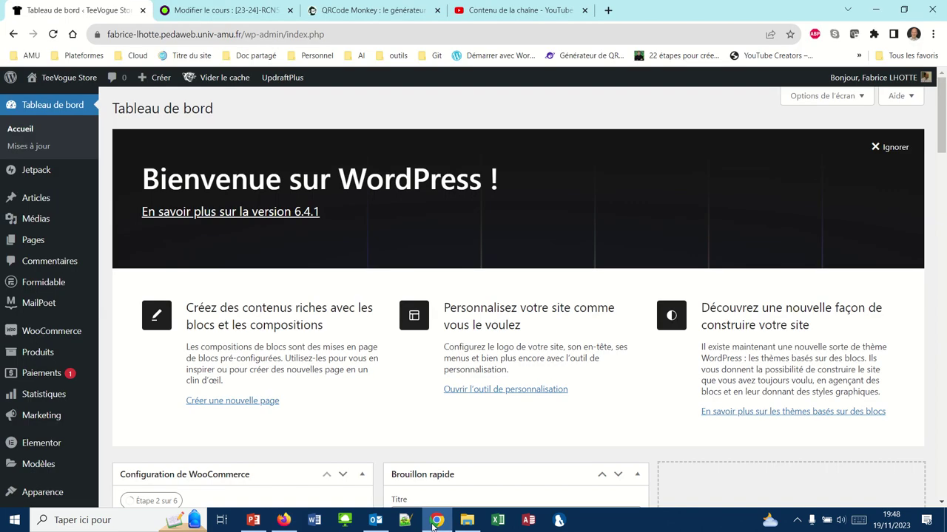
click(47, 338)
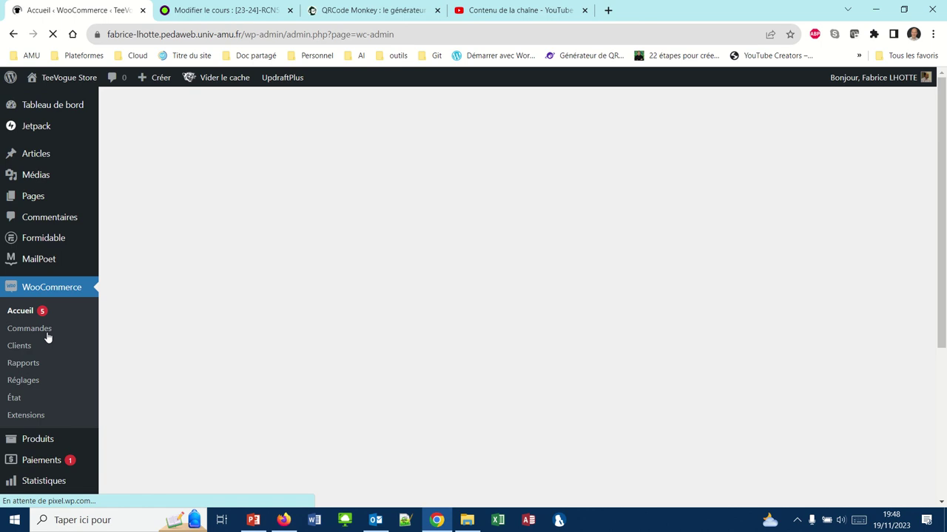
click(21, 378)
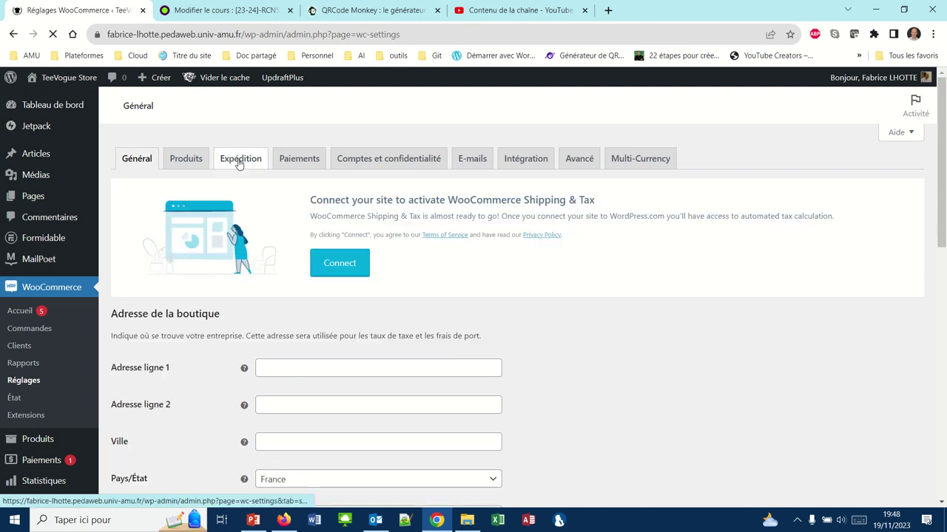
click(239, 161)
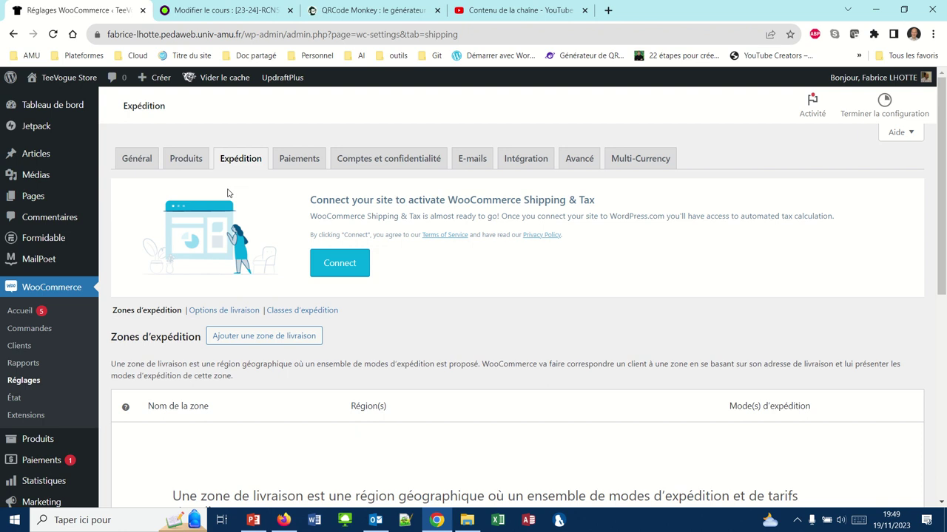
click(264, 336)
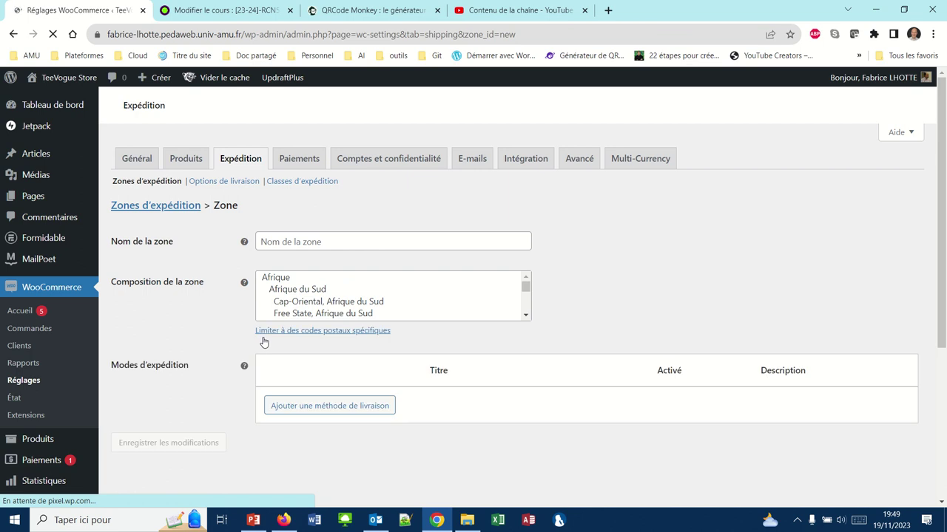
Name the new shipping zone France, leaving its region list empty.
click(264, 242)
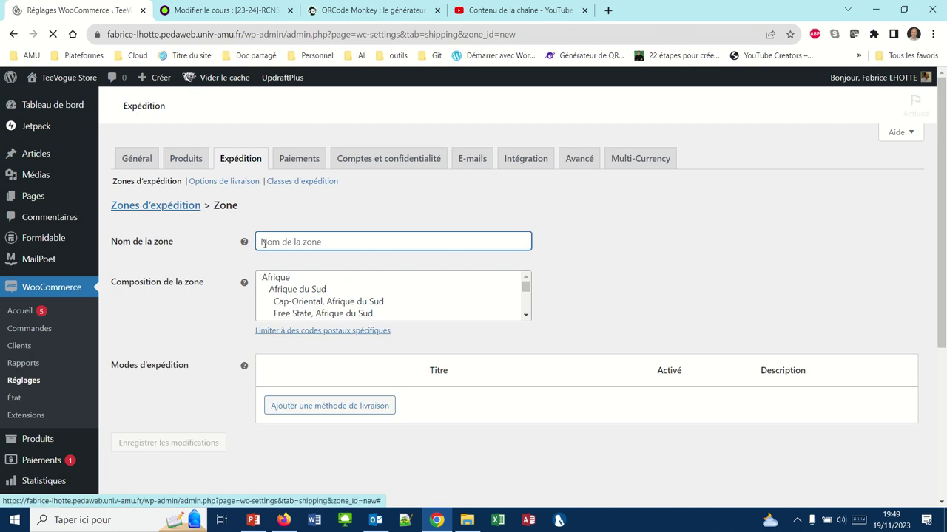
text(France)
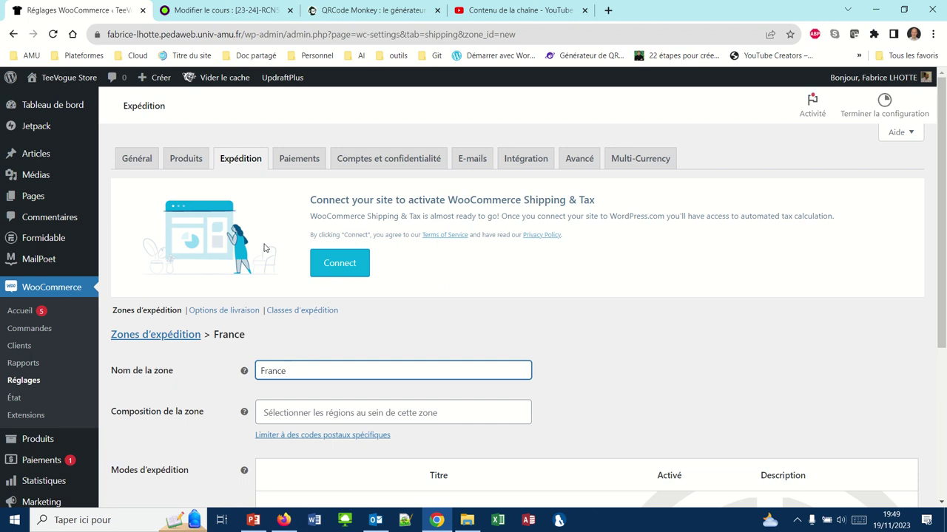
scroll(264, 247, down, 3)
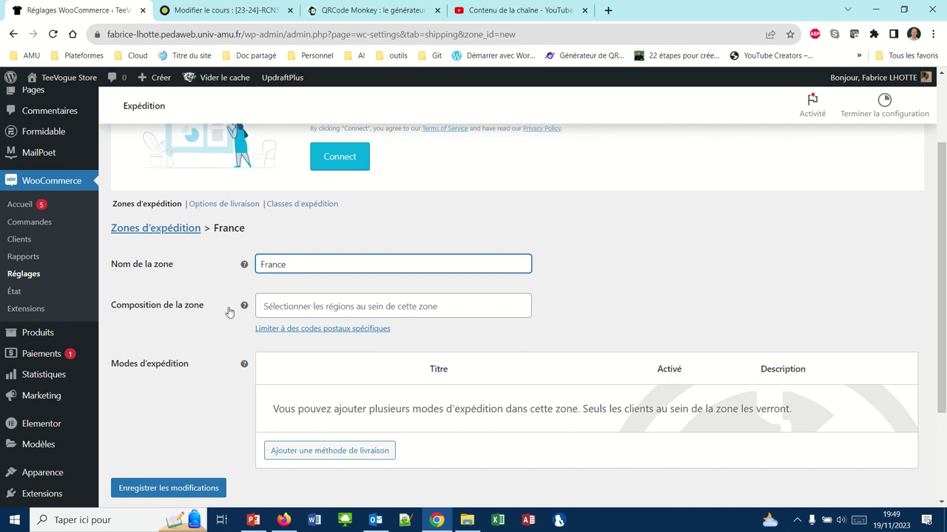
click(262, 307)
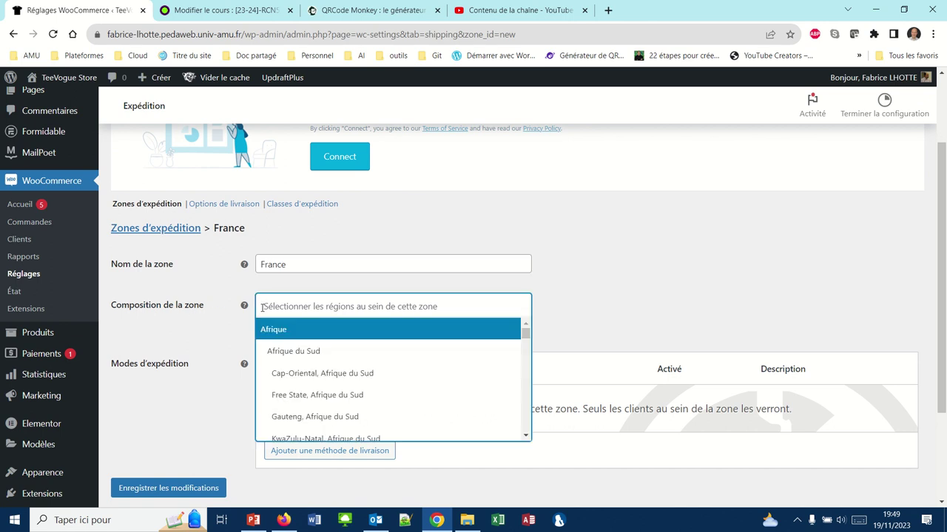
click(262, 307)
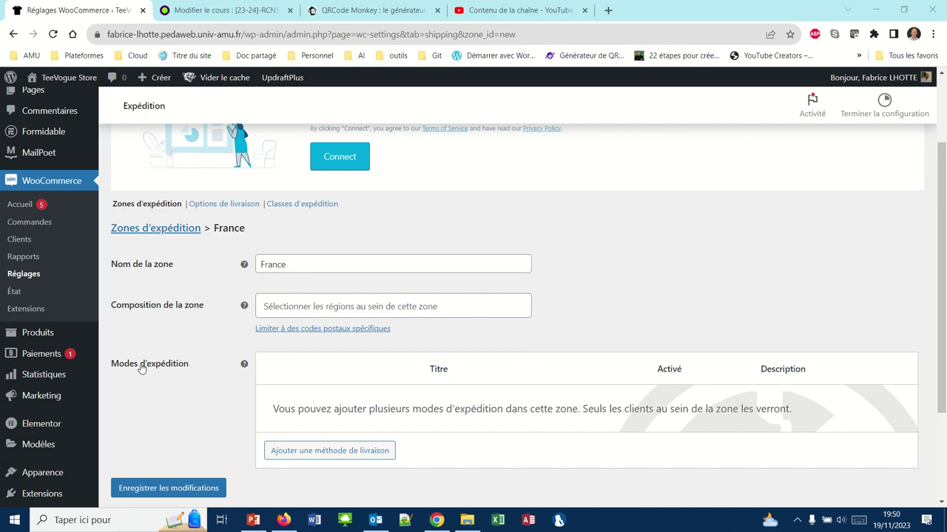
click(299, 451)
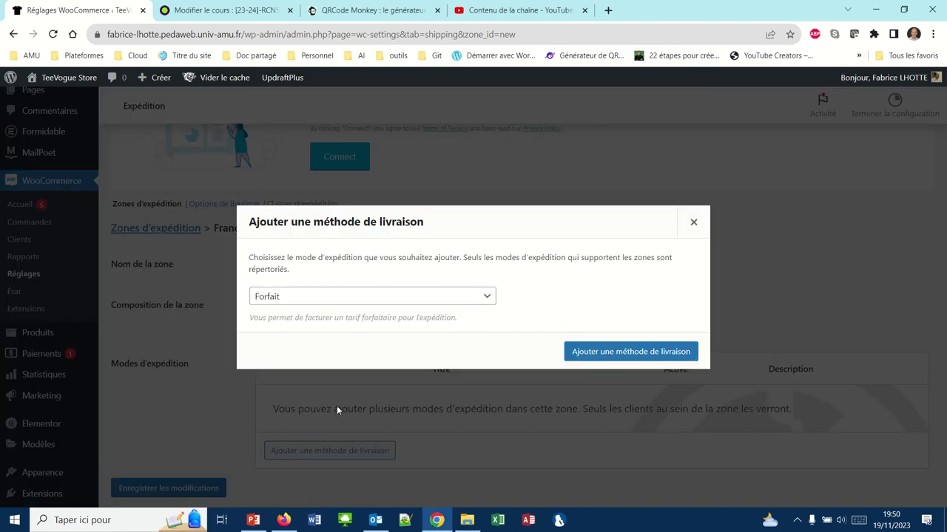
Add a flat-rate (Forfait) shipping method to the France zone.
click(487, 298)
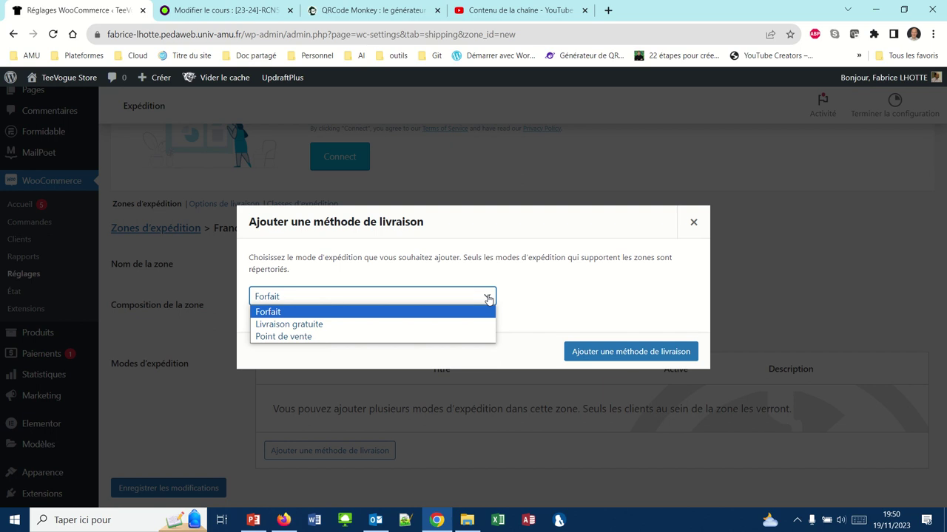
click(629, 349)
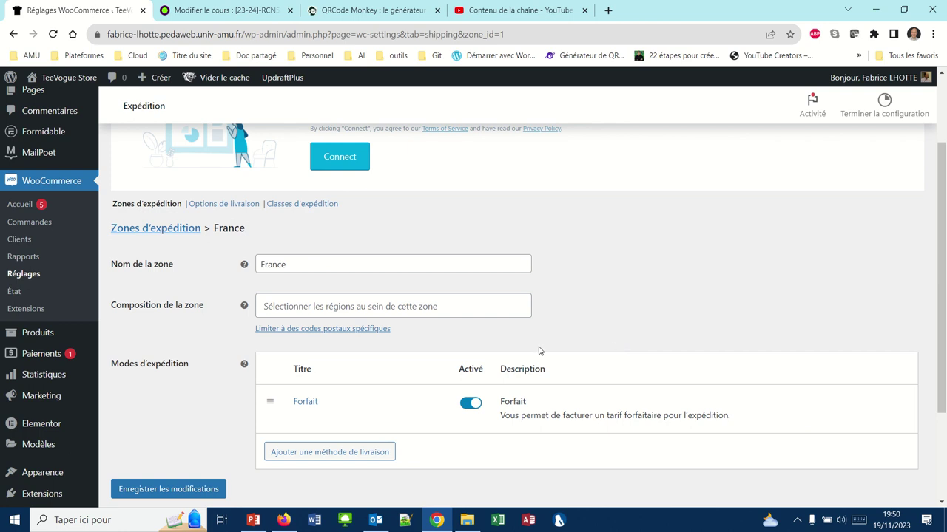
mouse_move(460, 418)
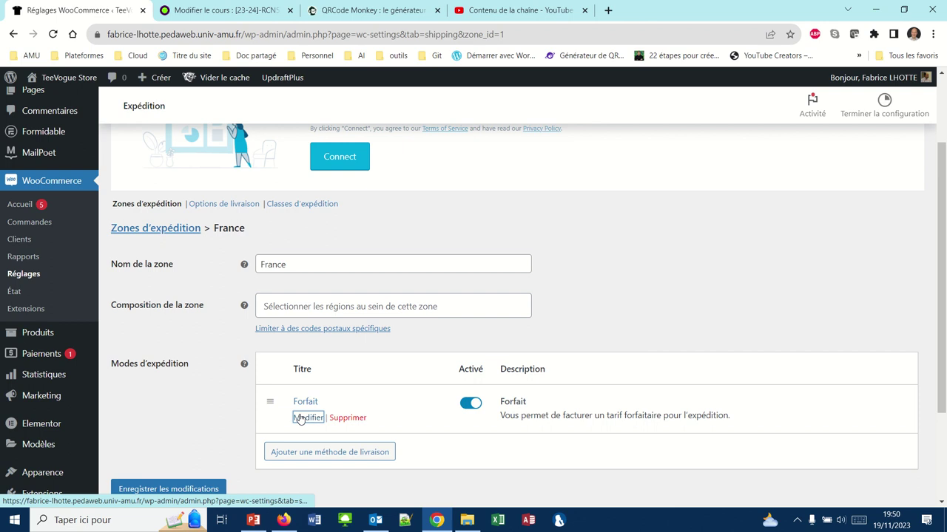
click(300, 418)
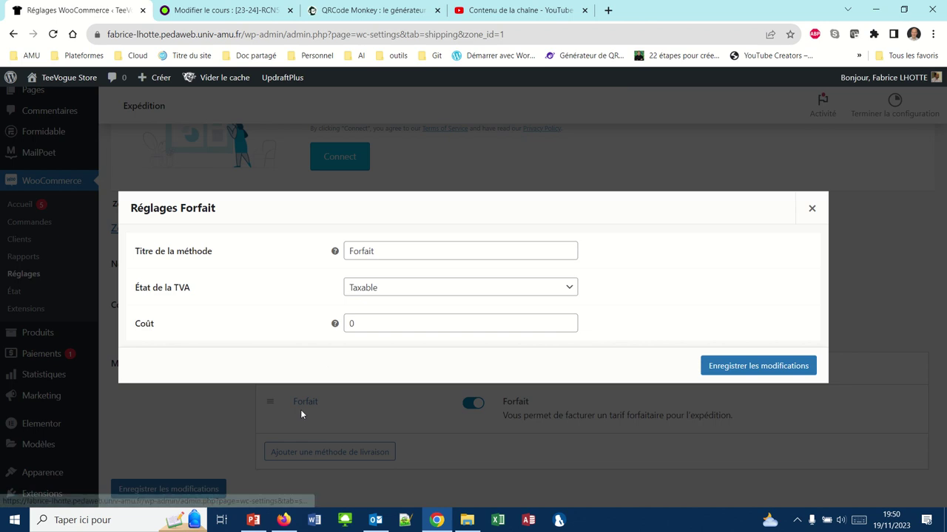
Retitle the flat-rate method Colissimo with a cost of 3,95 and save it.
double_click(379, 252)
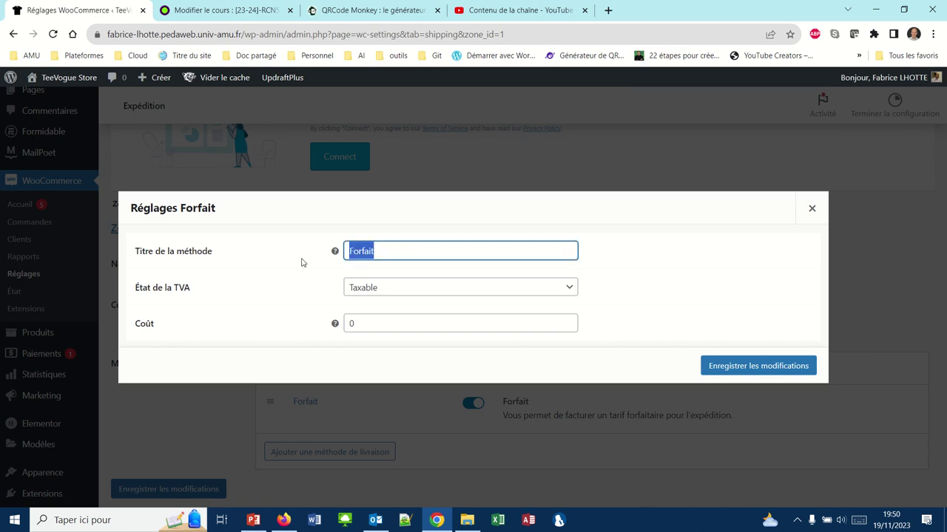
text(Co)
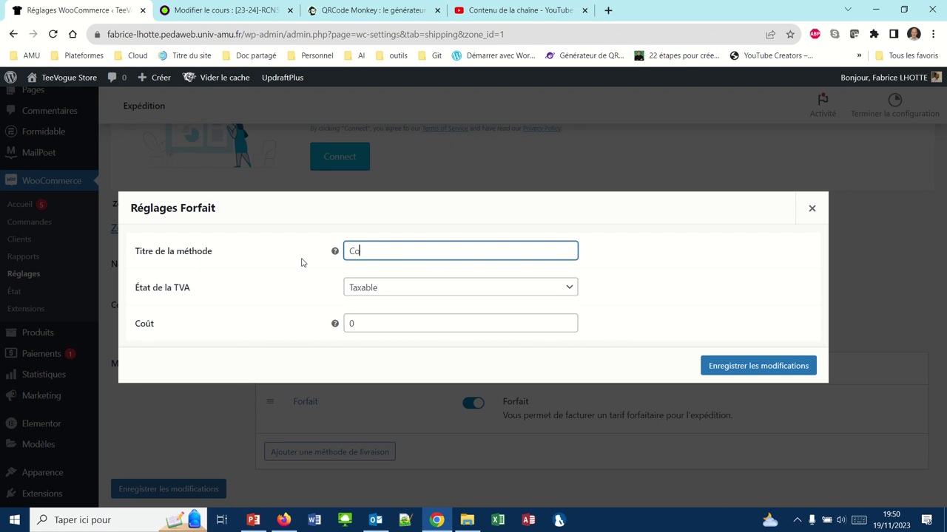
text(lissimo)
click(362, 331)
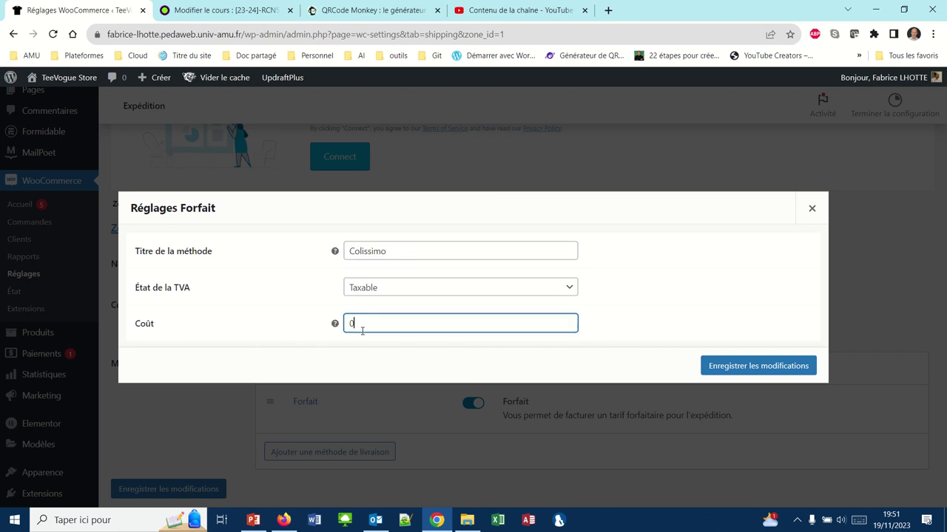
key(BackSpace)
text(3,95)
click(723, 365)
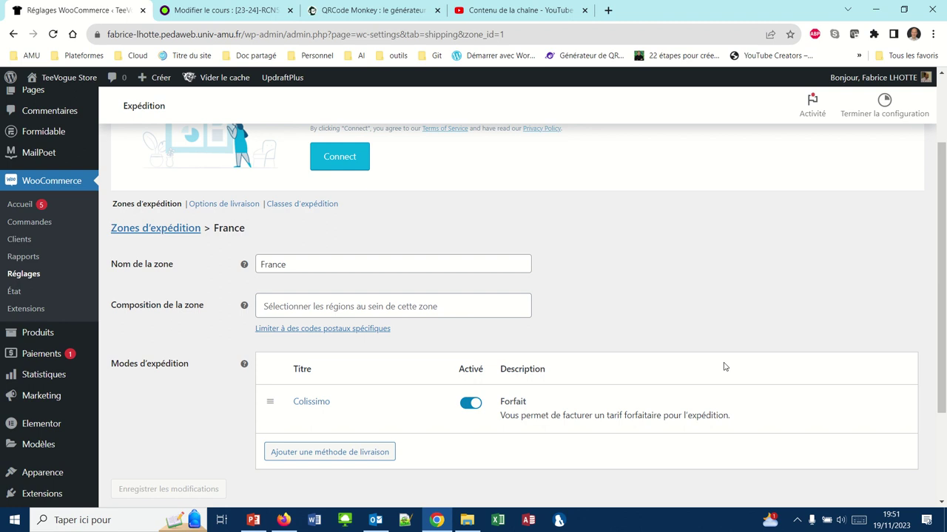
click(333, 454)
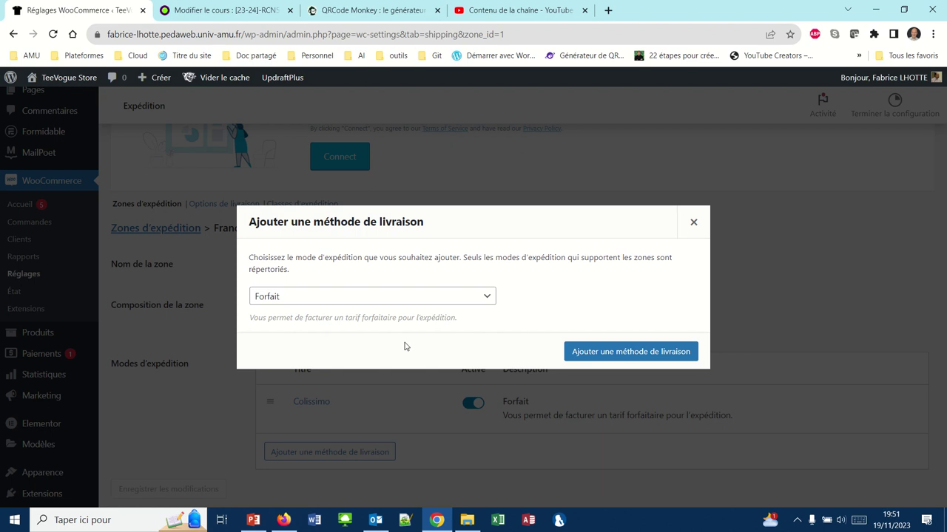
Add a second taxable flat-rate method titled Chronopost with a cost of 5.
click(616, 351)
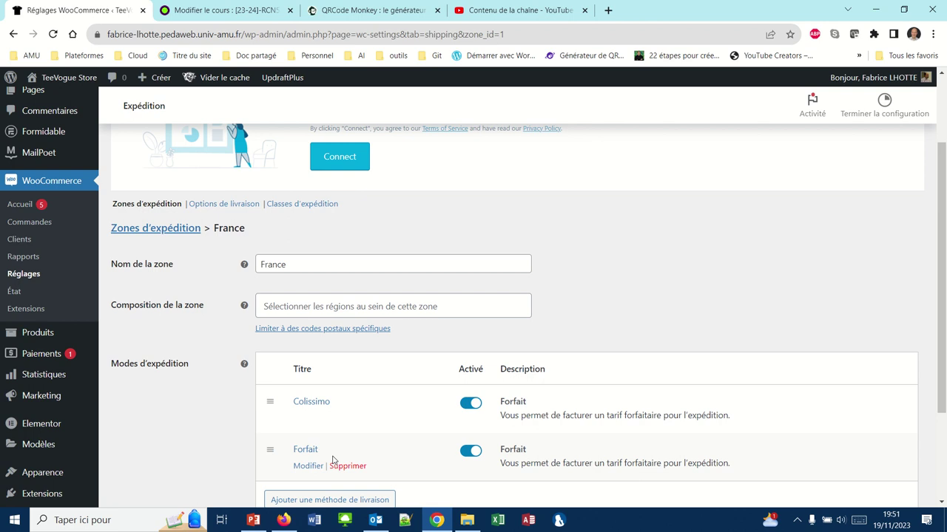
click(306, 465)
click(383, 287)
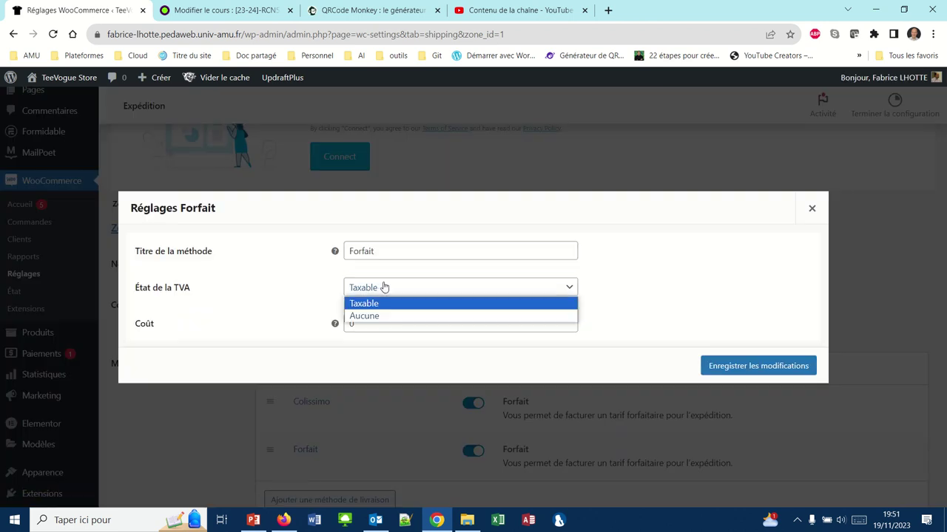
click(384, 287)
click(377, 251)
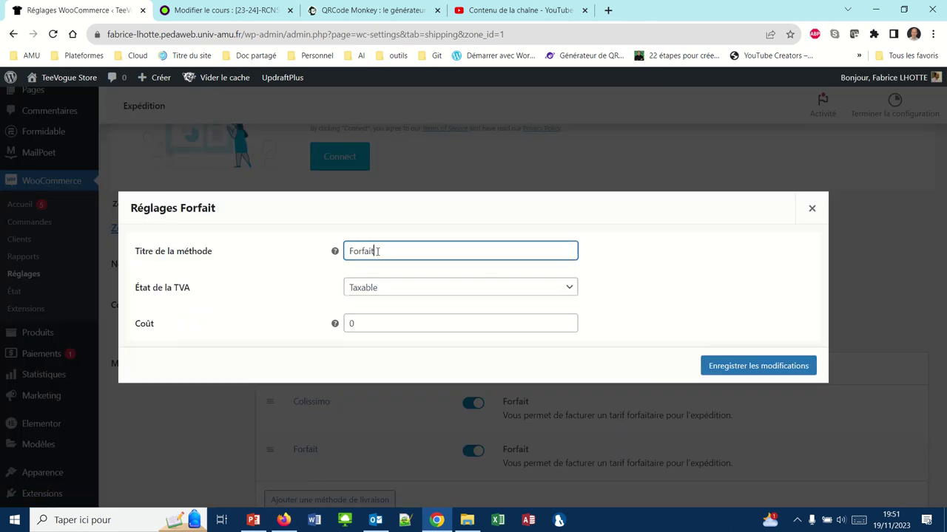
drag(377, 252, 260, 253)
text(Chronopost)
click(371, 321)
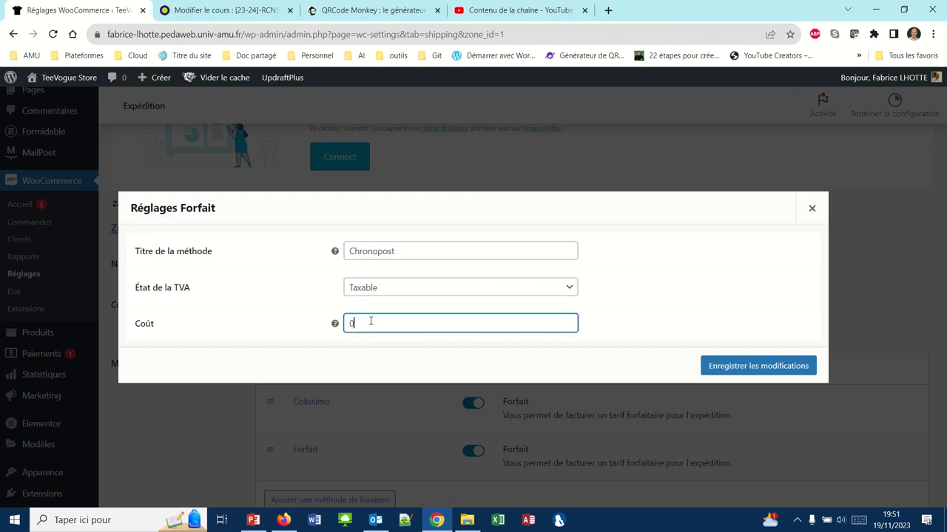
key(BackSpace)
text(5)
click(728, 370)
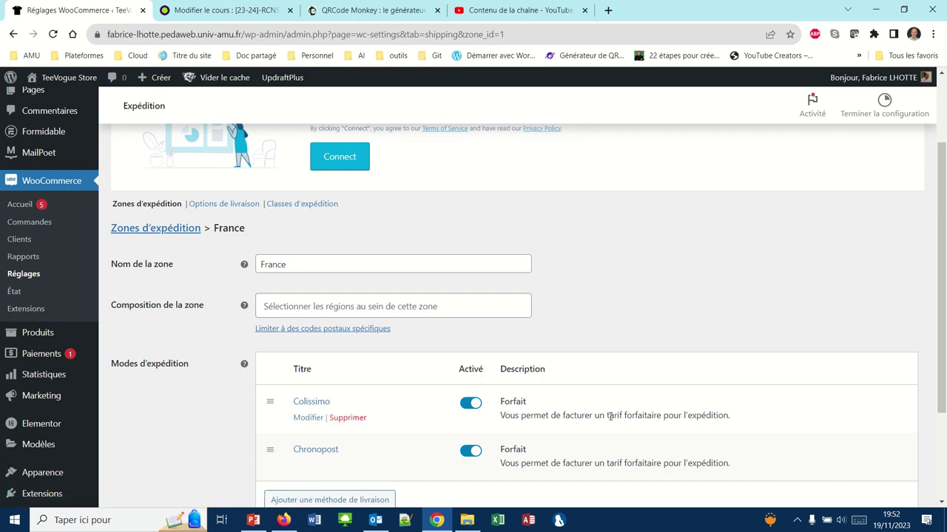
click(378, 499)
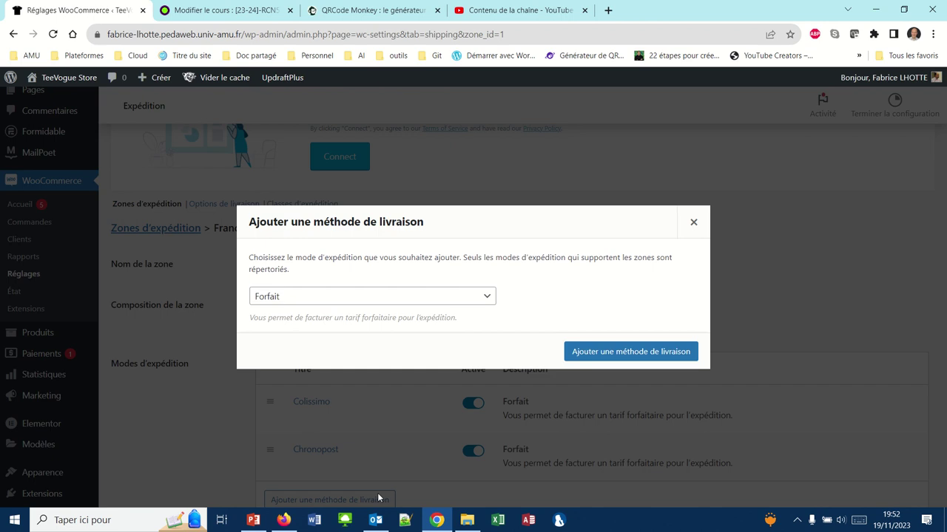
Add a Livraison gratuite (free shipping) method to the France zone.
click(487, 298)
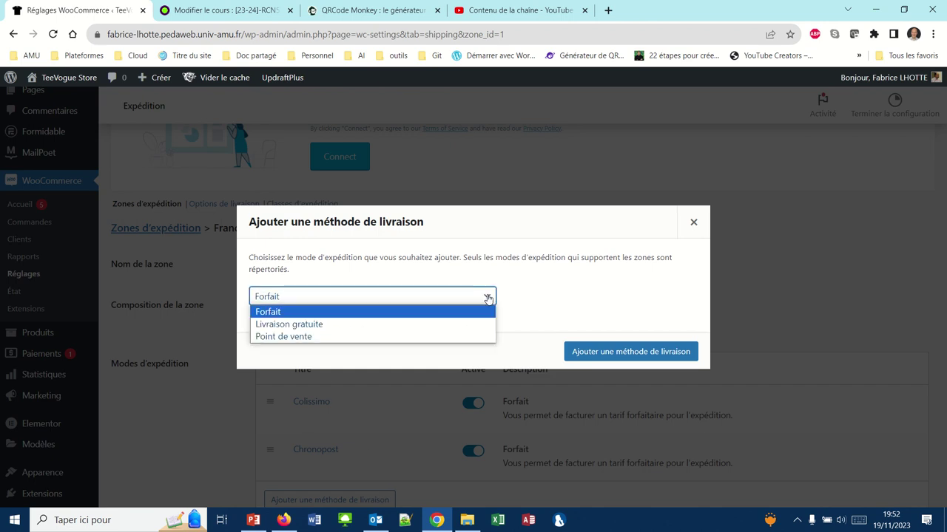
click(354, 327)
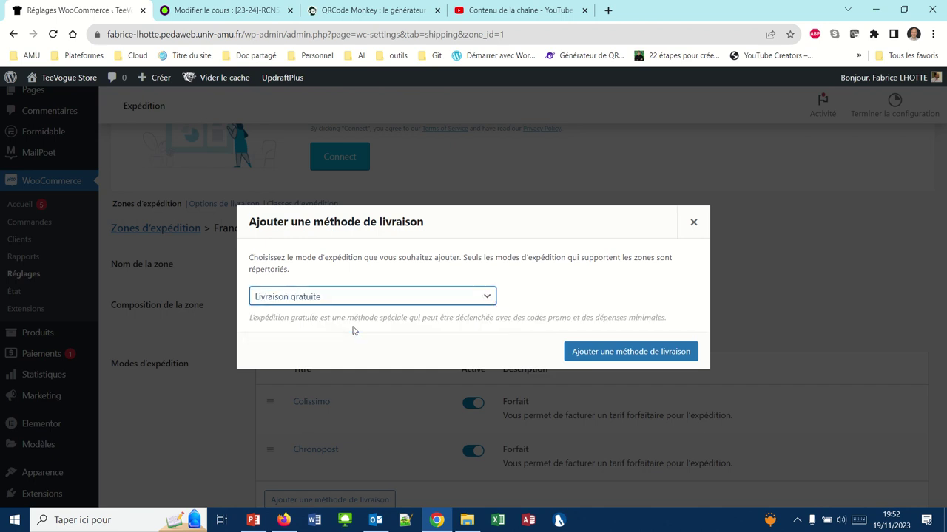
click(576, 353)
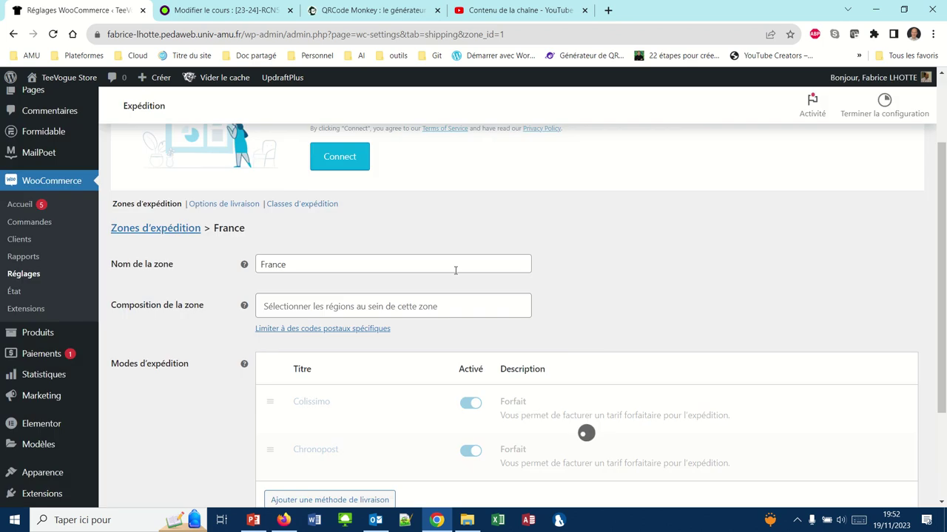
Switch Colissimo off and back on so it stays enabled.
scroll(455, 270, down, 3)
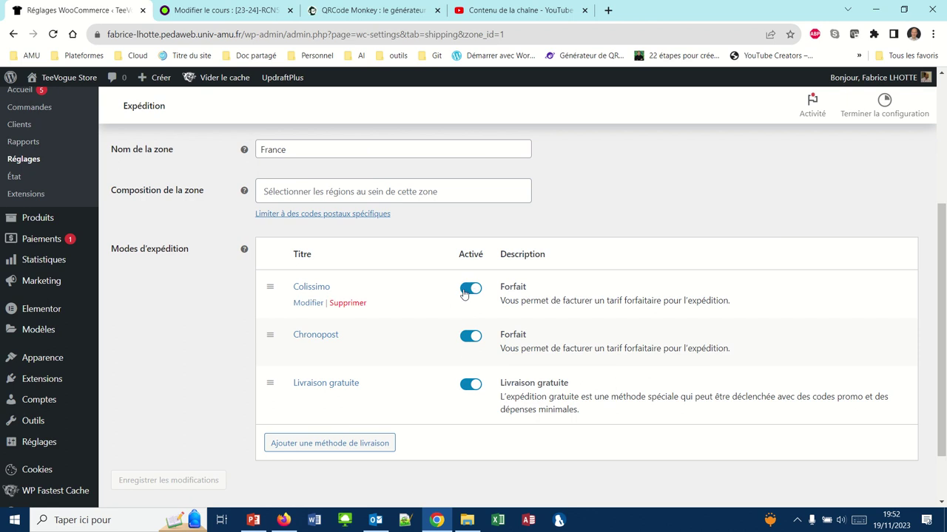
click(466, 291)
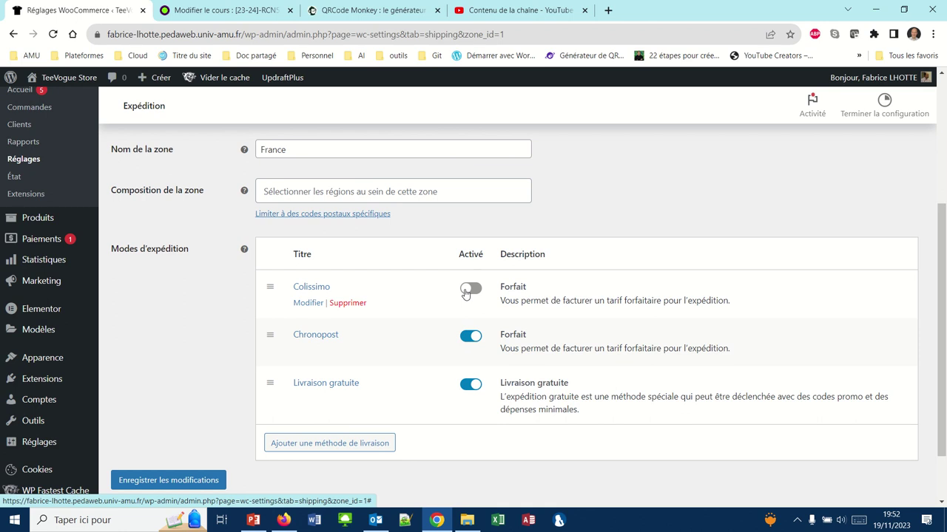
click(480, 293)
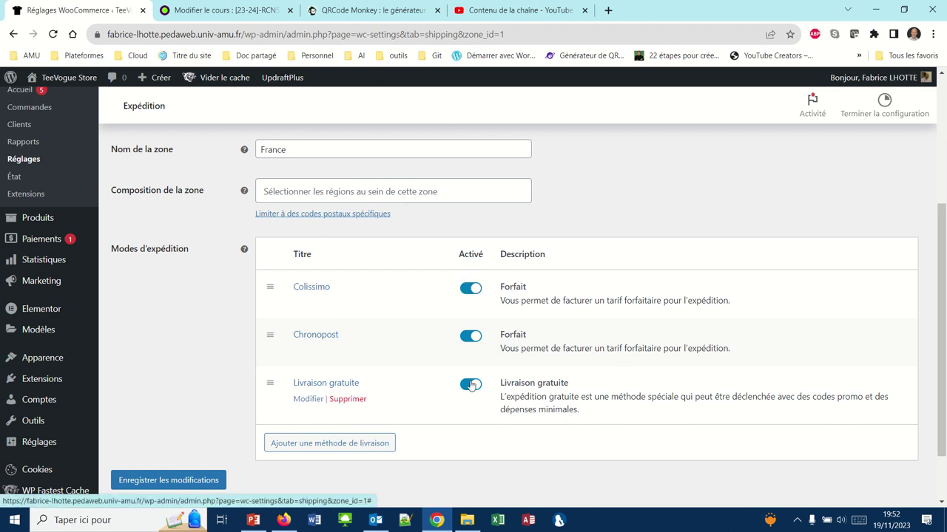
click(308, 400)
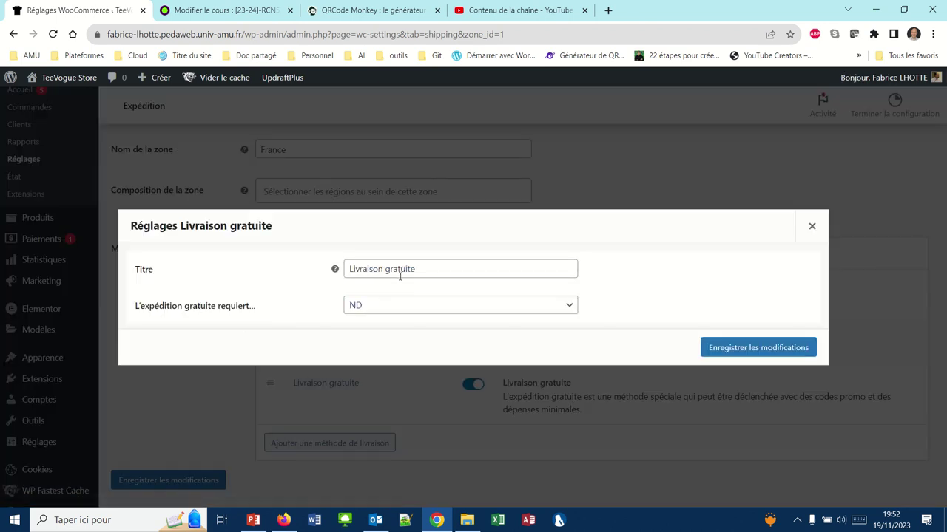
Make free shipping require 'Montant minimum de commande'.
click(568, 310)
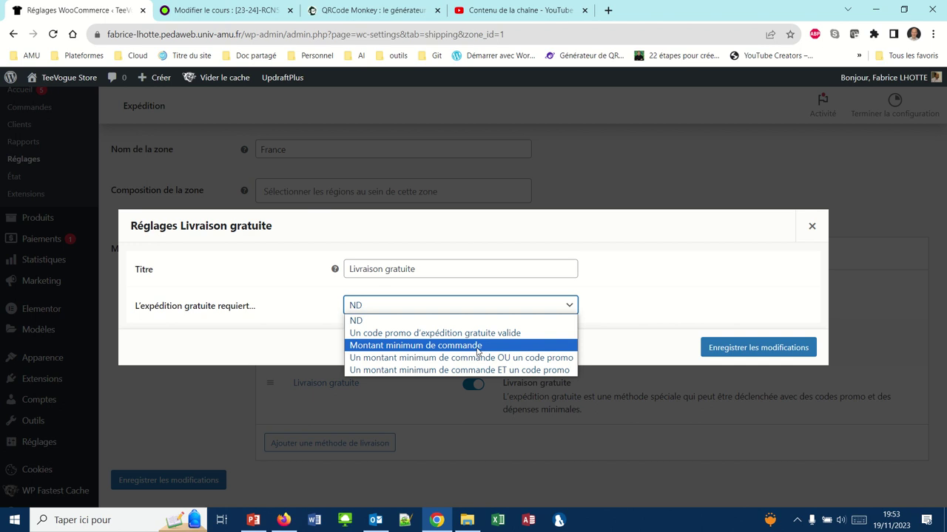
click(478, 352)
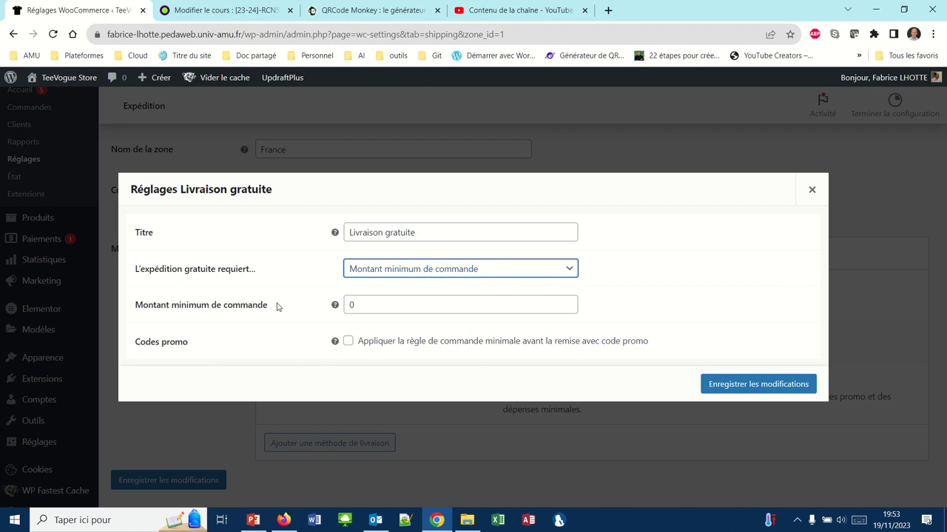
Set the free-shipping minimum order to 100, applied before promo codes, and save.
click(358, 308)
key(BackSpace)
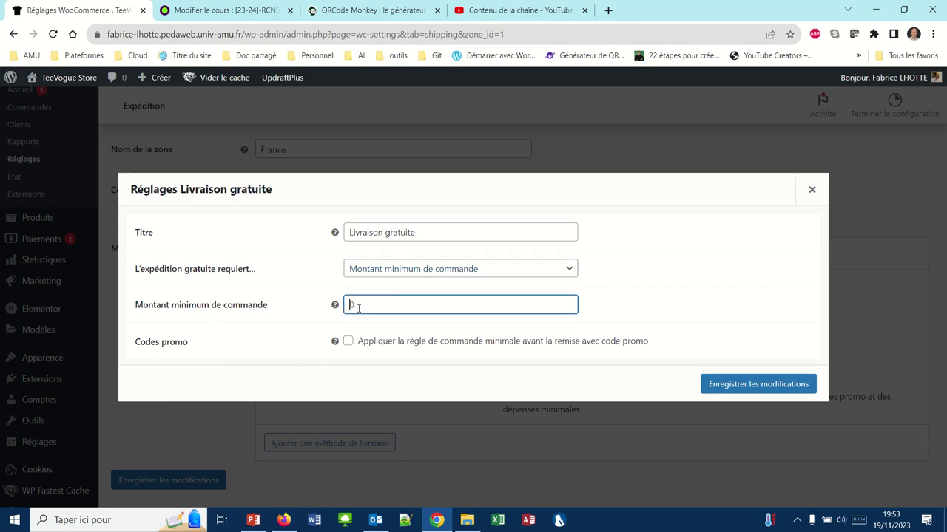
text(100)
click(348, 342)
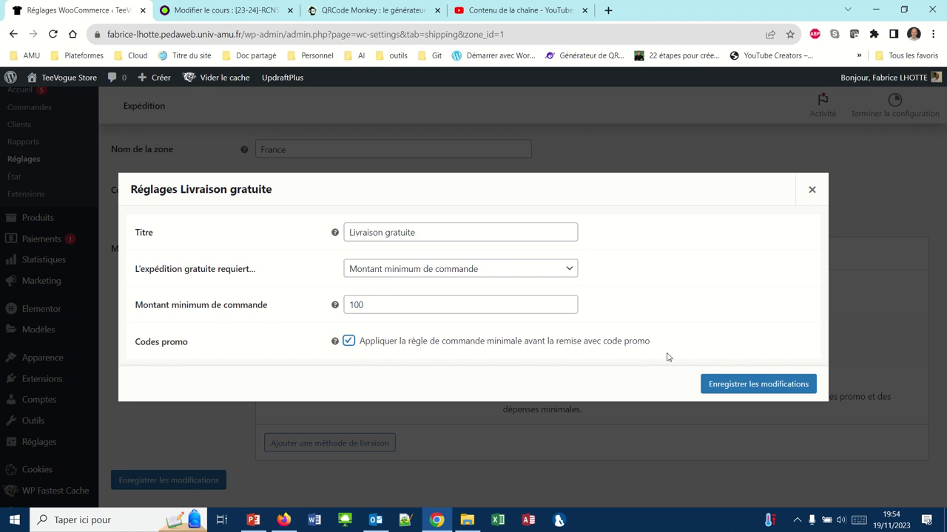
click(736, 385)
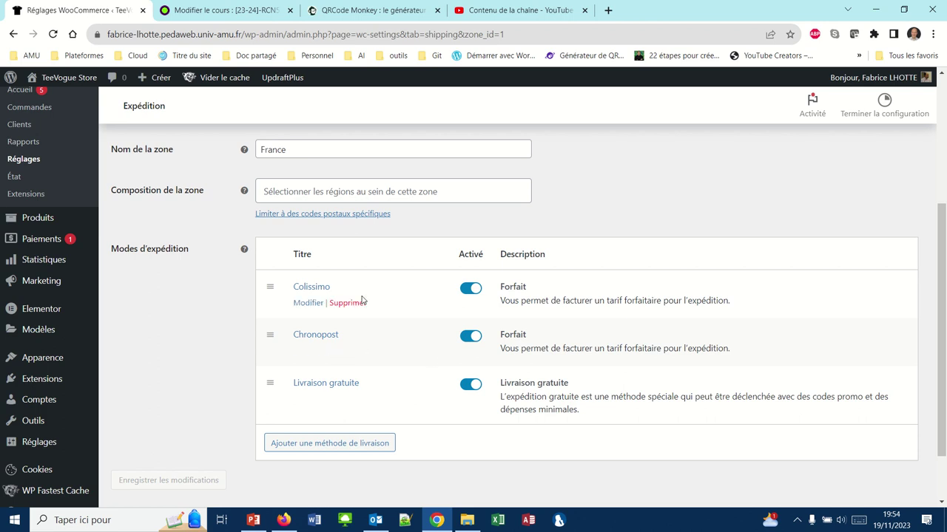
click(340, 442)
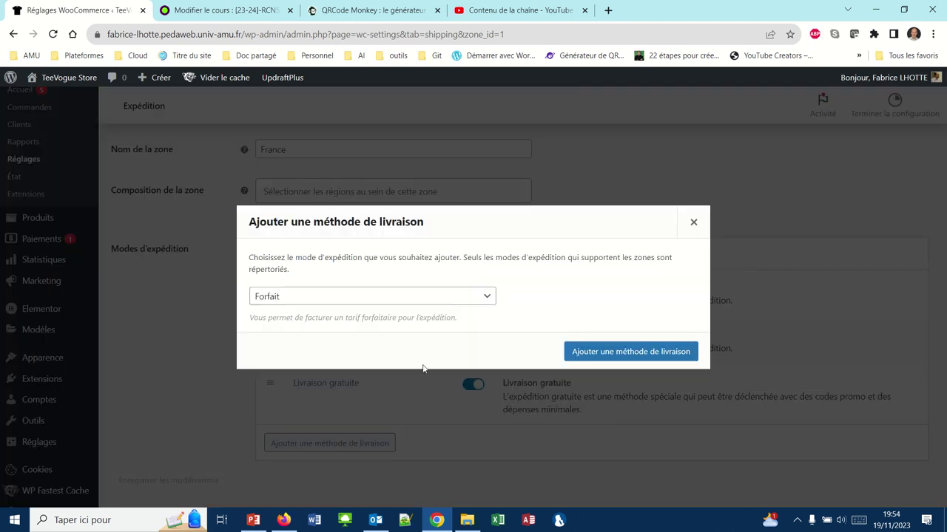
Add the Point de vente (store pickup) method to the France zone.
click(488, 297)
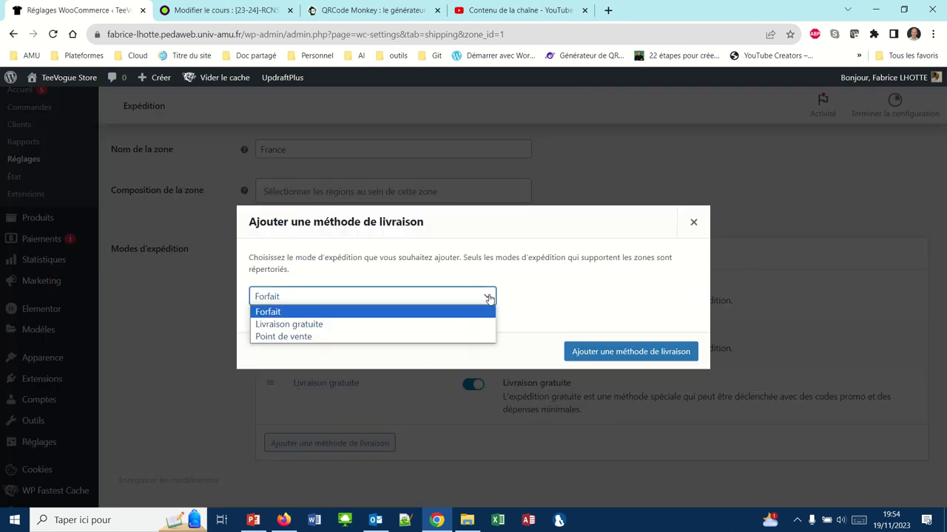
click(280, 334)
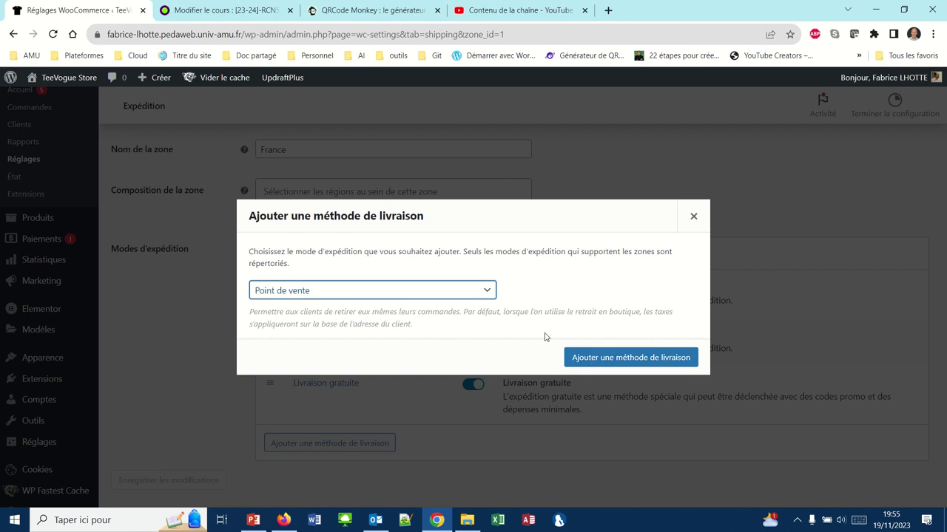
click(597, 357)
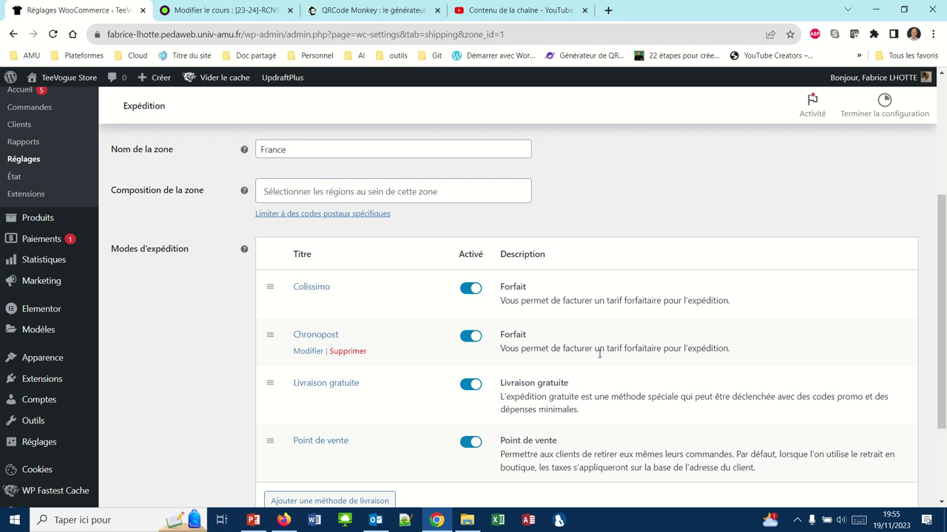
Review France's four methods and return to the shipping zones list.
scroll(599, 354, down, 1)
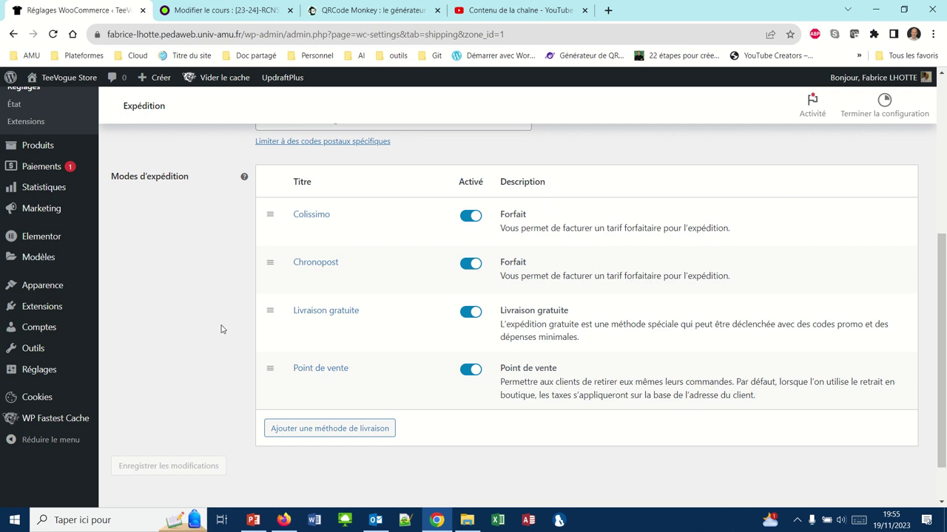
mouse_move(366, 6)
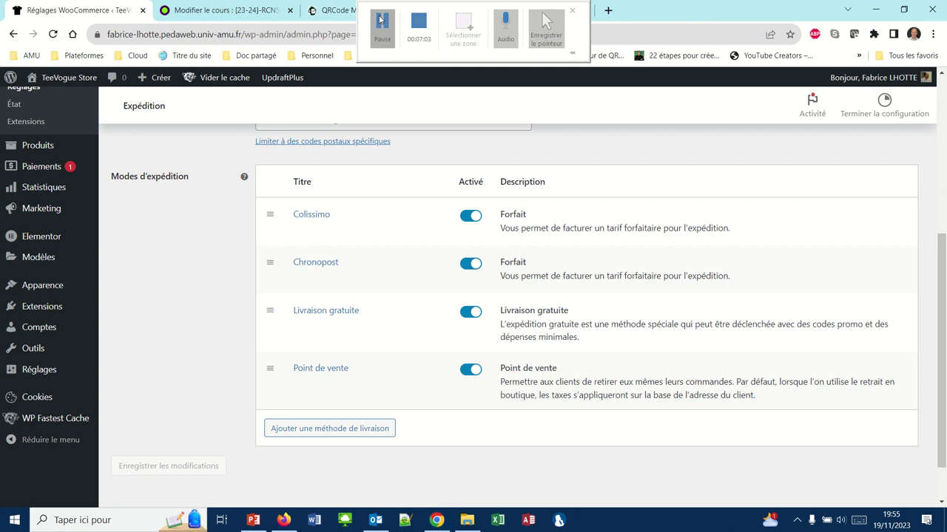
click(380, 20)
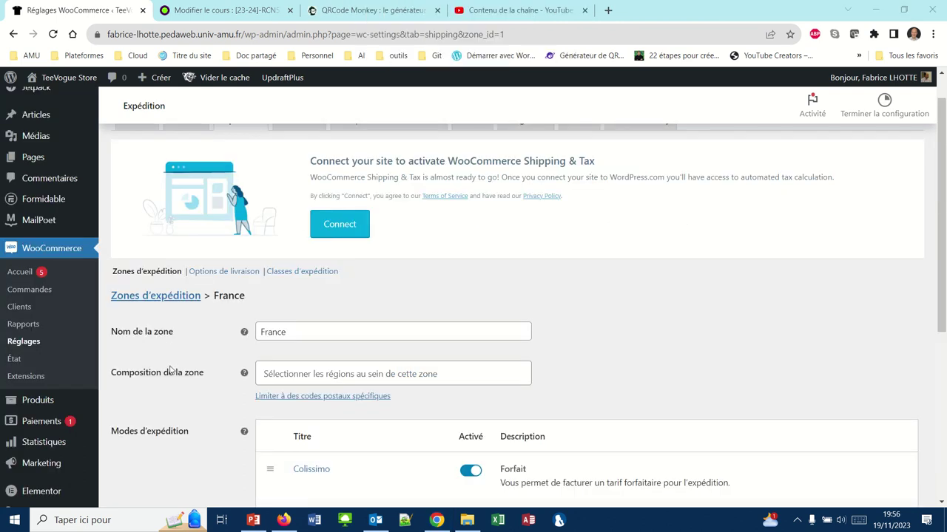
click(132, 297)
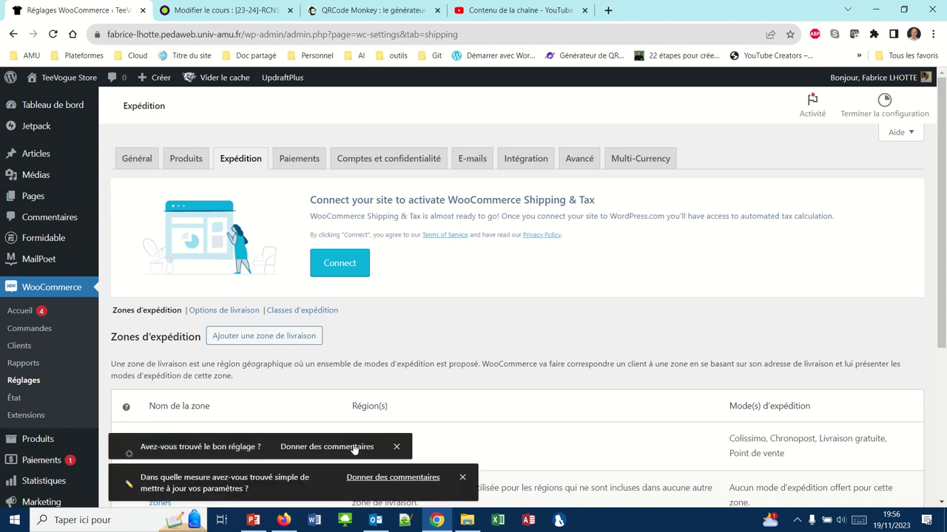
Dismiss both feedback prompts and begin adding another shipping zone.
click(397, 451)
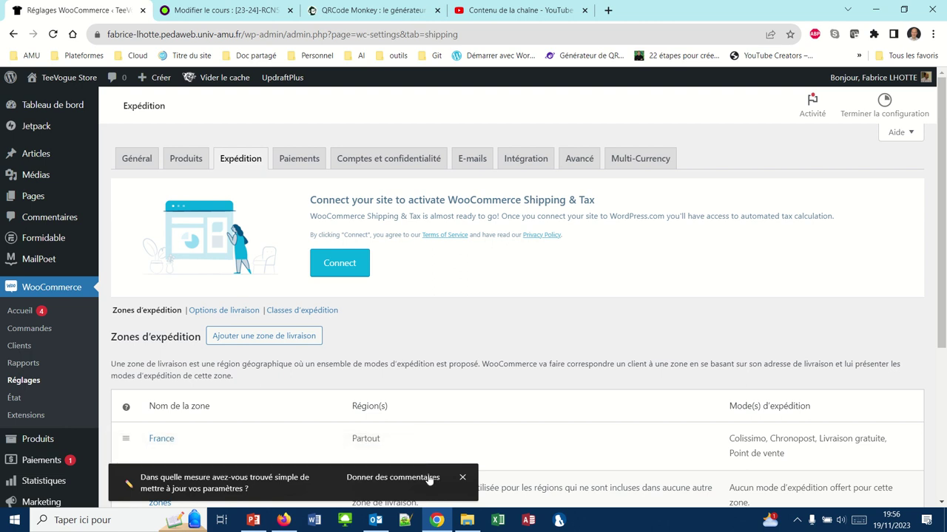
click(461, 478)
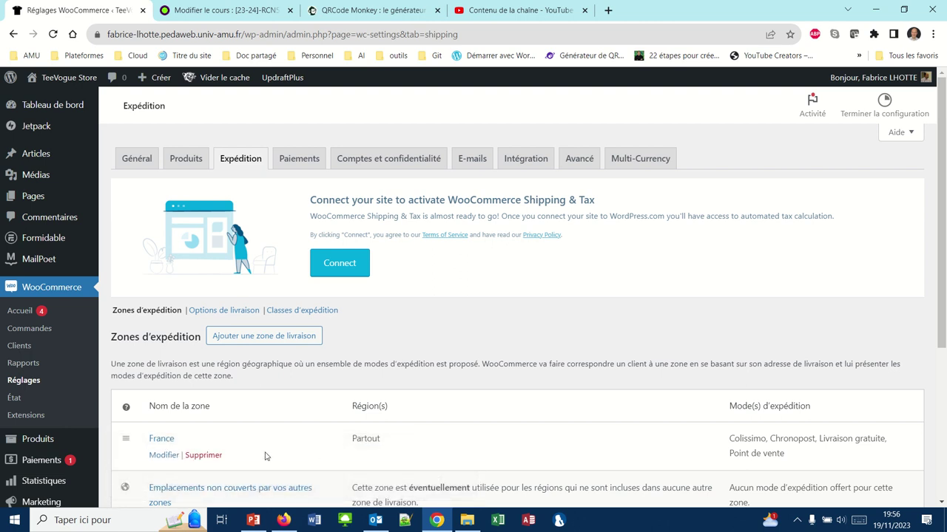
scroll(264, 455, down, 2)
mouse_move(212, 359)
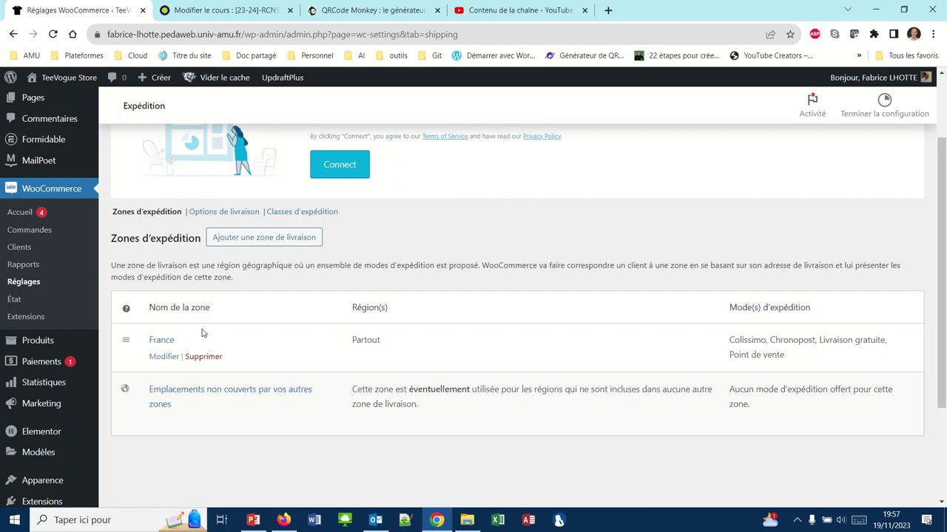
click(235, 244)
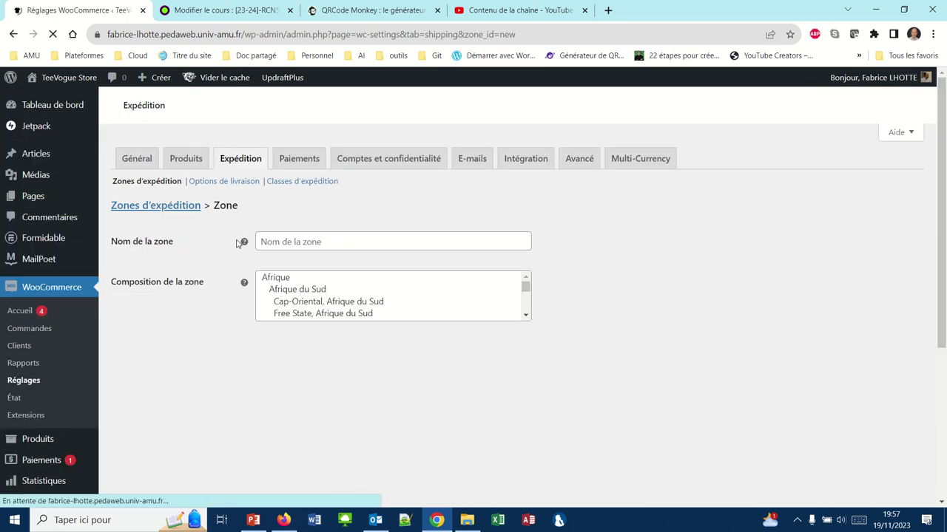
Name the new shipping zone 'Europe'.
click(300, 241)
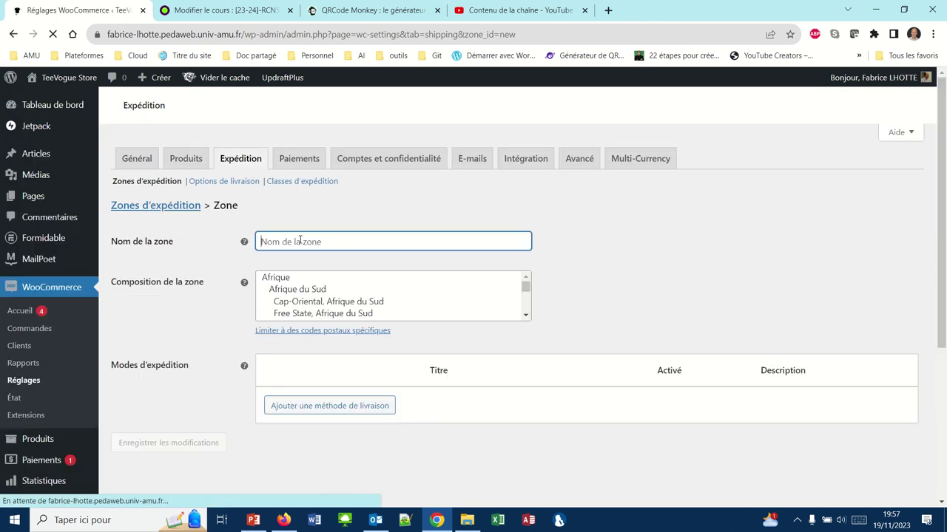
text(E)
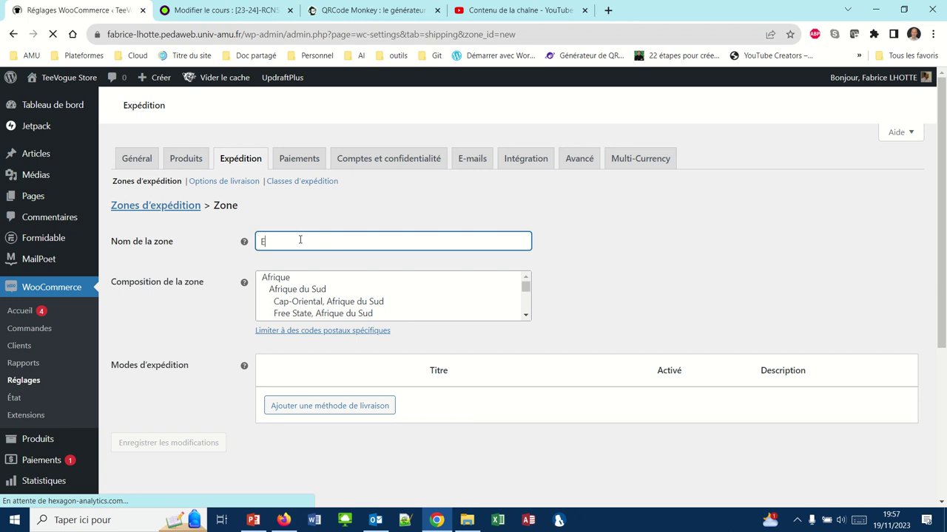
text(urope)
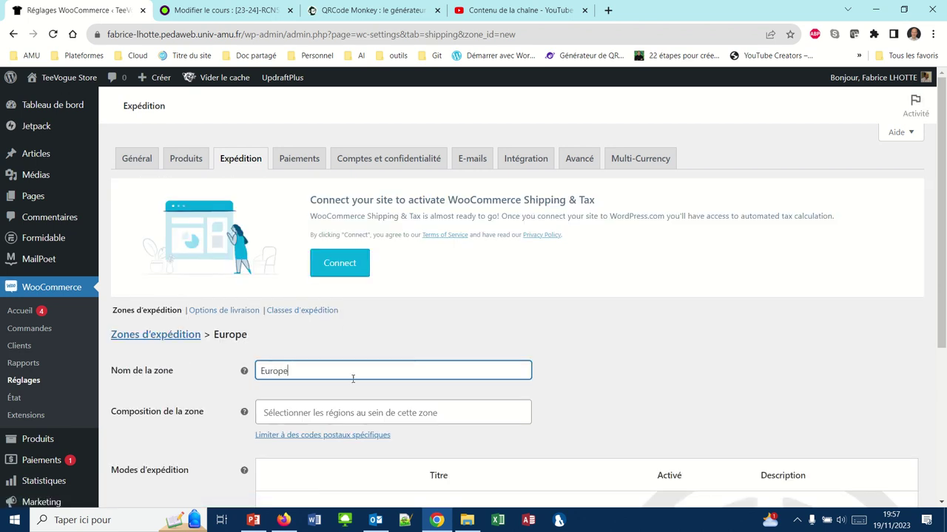
scroll(351, 364, down, 2)
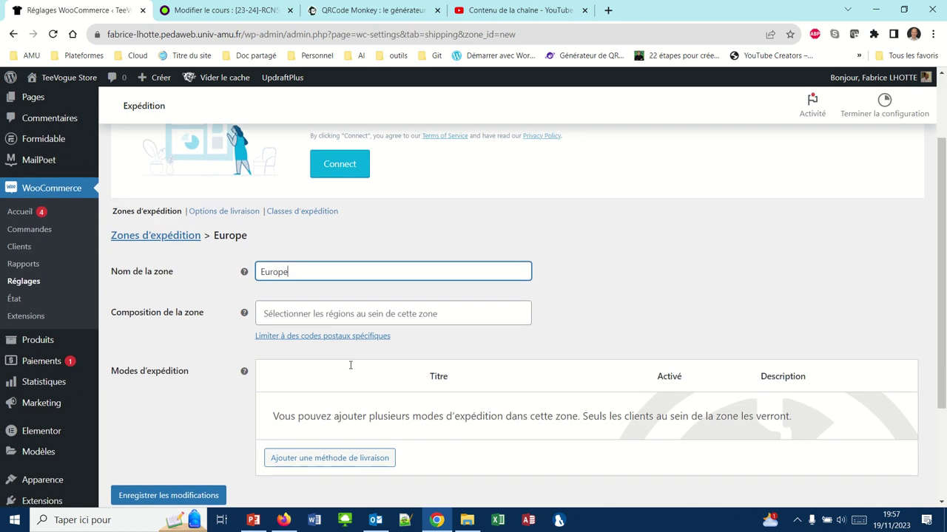
Browse the Composition de la zone region list and close it without selecting any region.
click(352, 314)
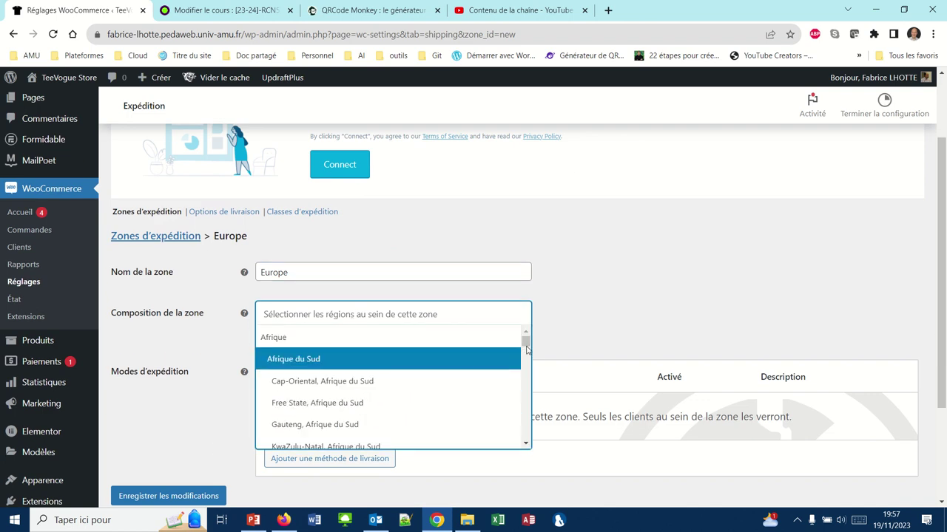
mouse_move(526, 342)
mouse_down()
mouse_move(526, 435)
mouse_move(523, 341)
mouse_up()
scroll(523, 347, down, 2)
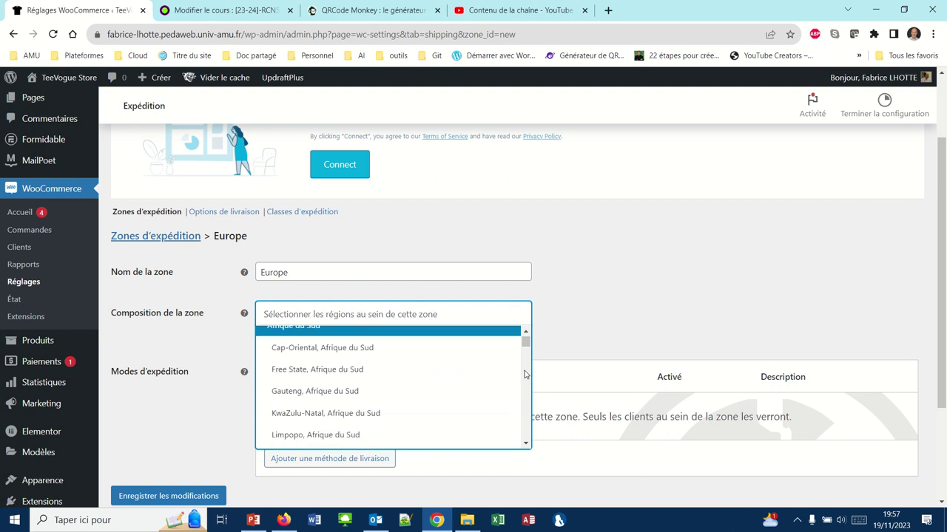
click(388, 316)
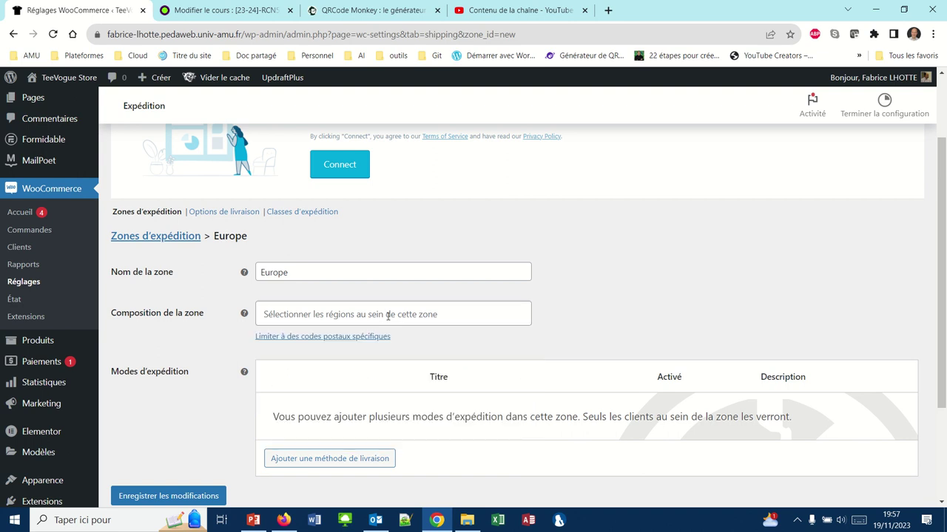
click(387, 316)
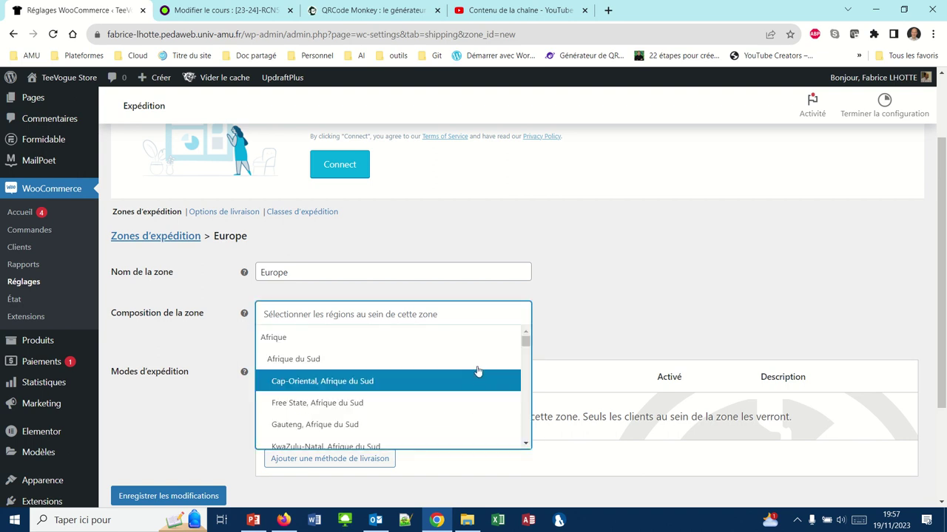
scroll(517, 383, down, 3)
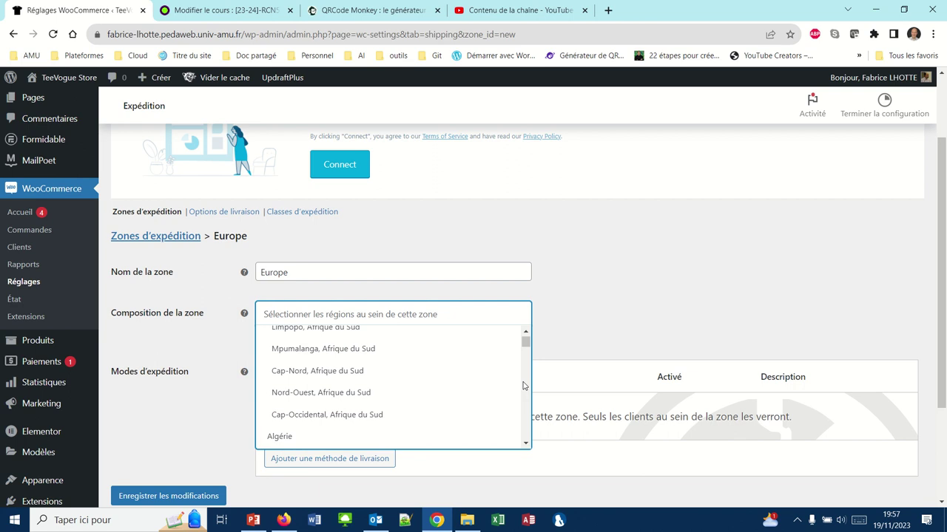
scroll(522, 385, down, 2)
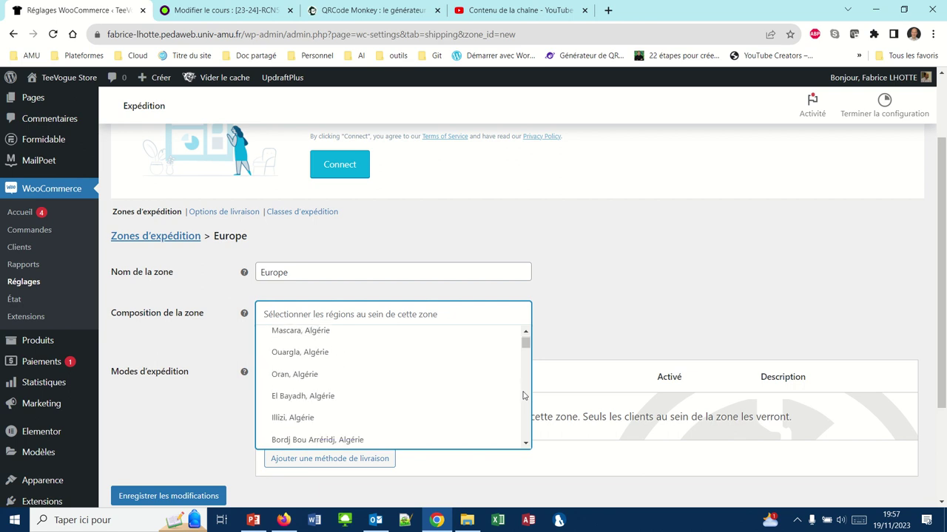
scroll(522, 396, down, 2)
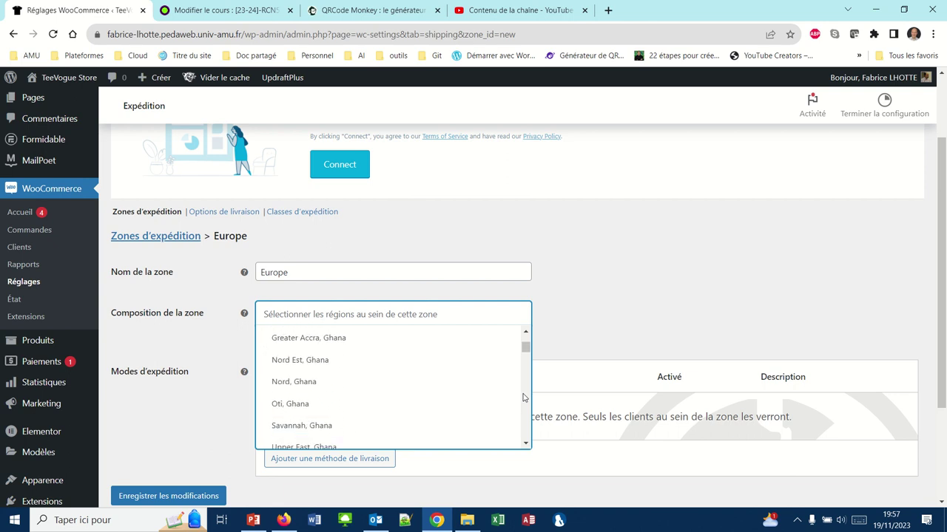
scroll(523, 398, down, 8)
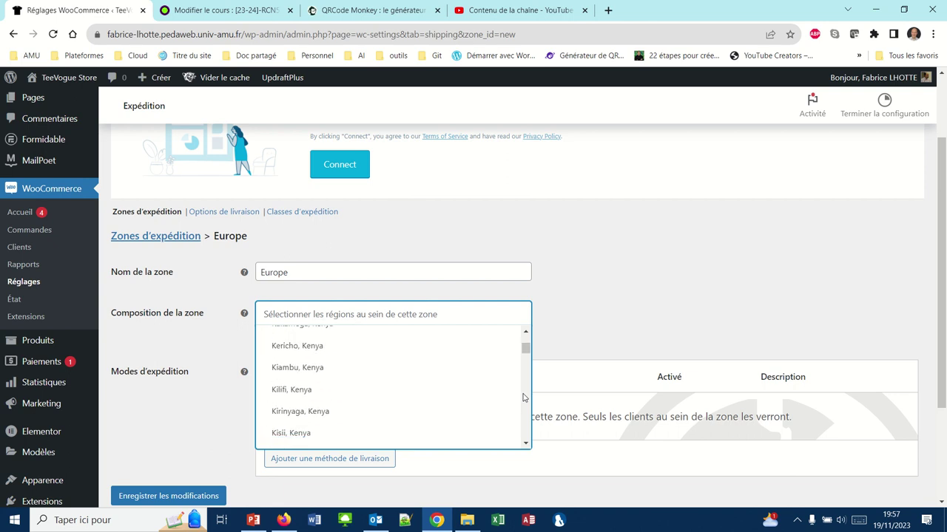
scroll(523, 398, down, 15)
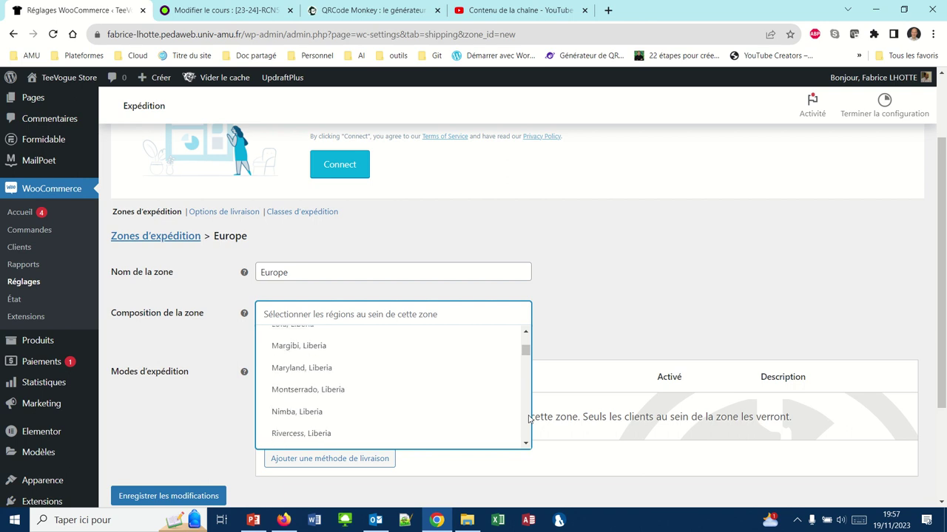
scroll(528, 418, down, 15)
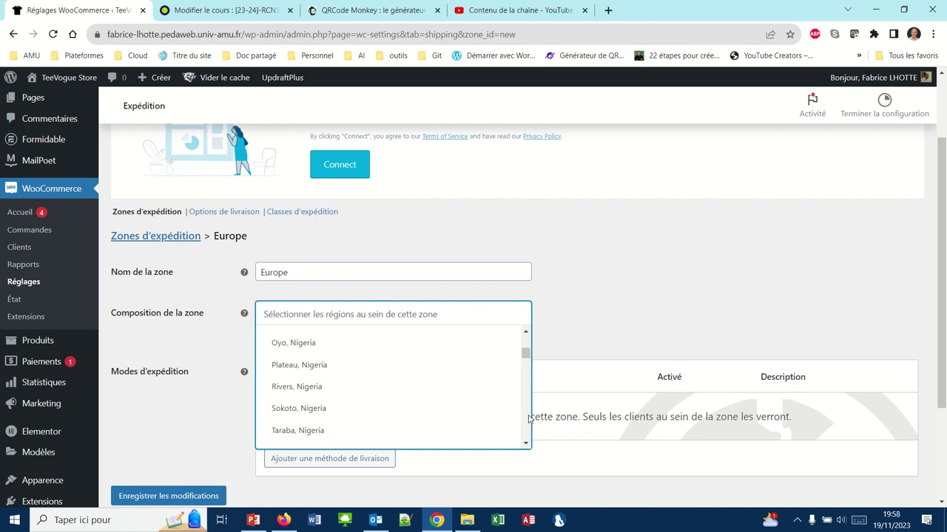
scroll(528, 419, down, 15)
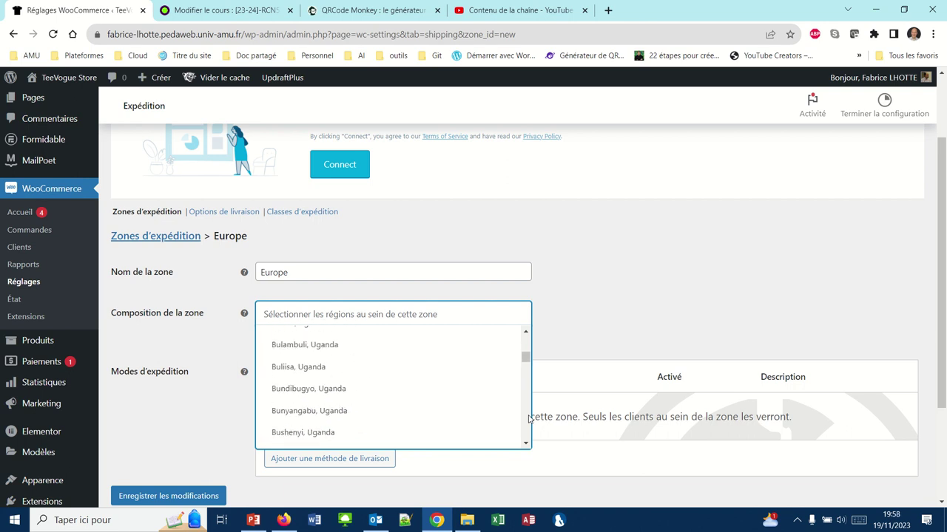
scroll(528, 418, down, 3)
click(374, 312)
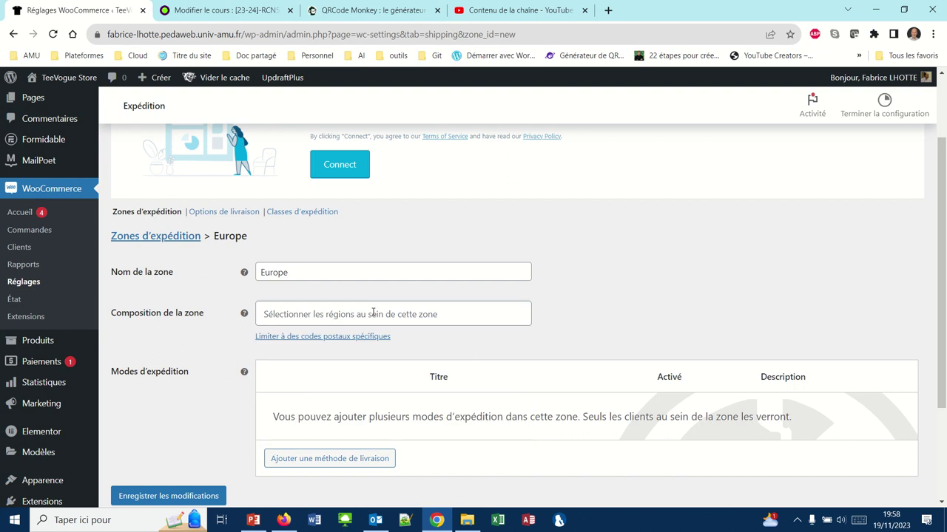
Add Italie and Espagne to the Europe zone by searching 'itali' and 'esp'.
click(373, 312)
text(e)
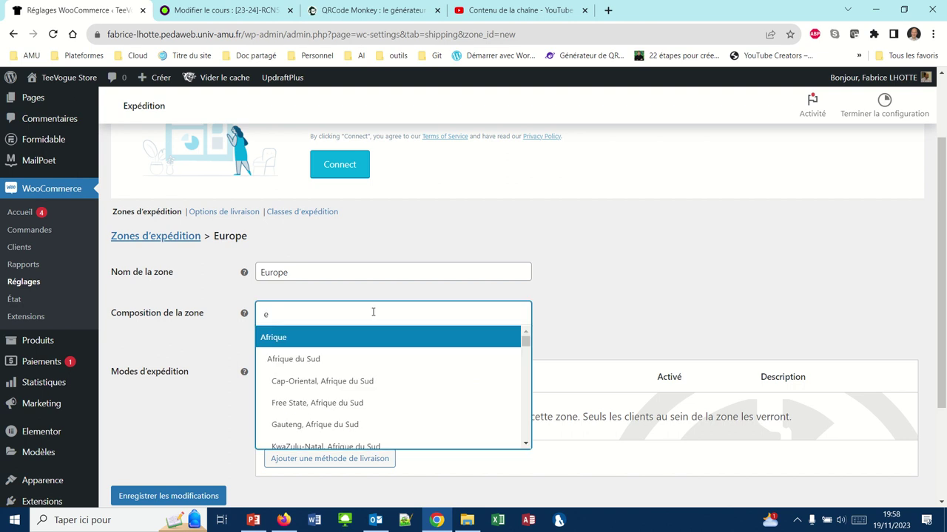
key(BackSpace)
text(it)
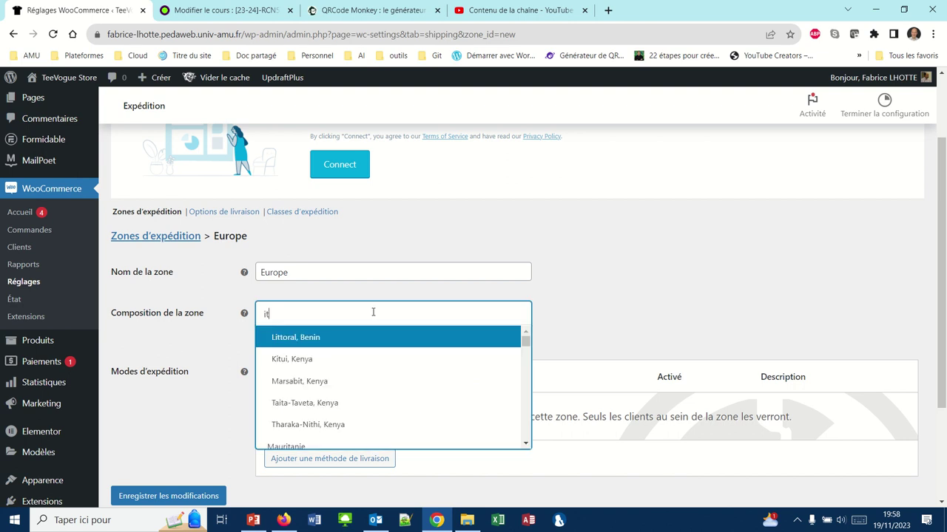
text(ali)
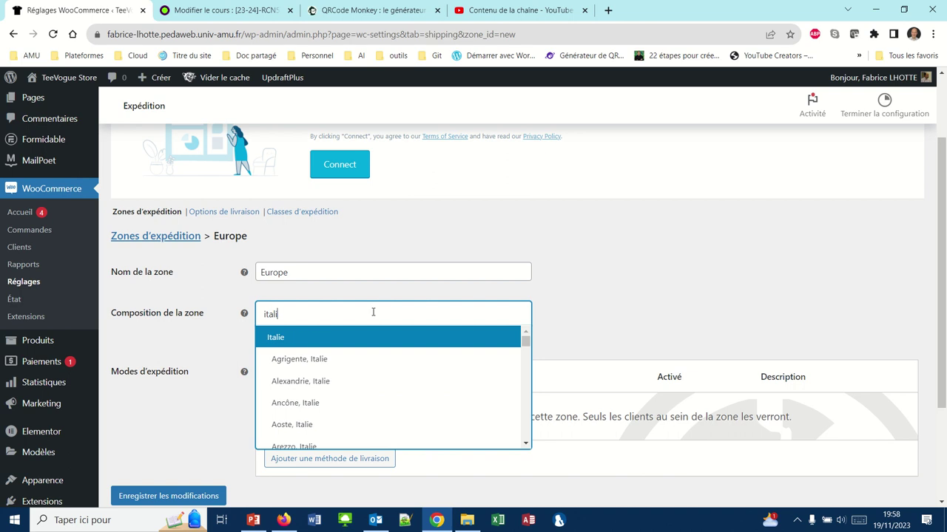
click(312, 338)
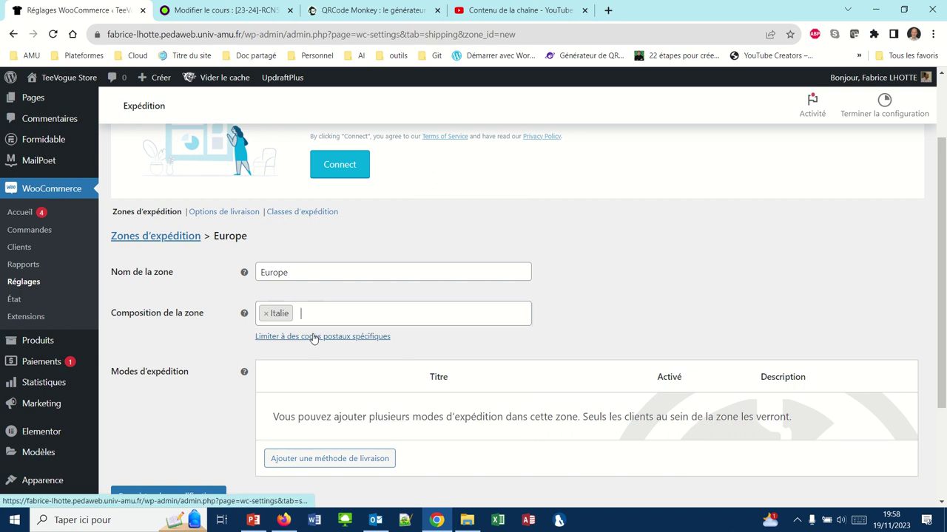
text(esp)
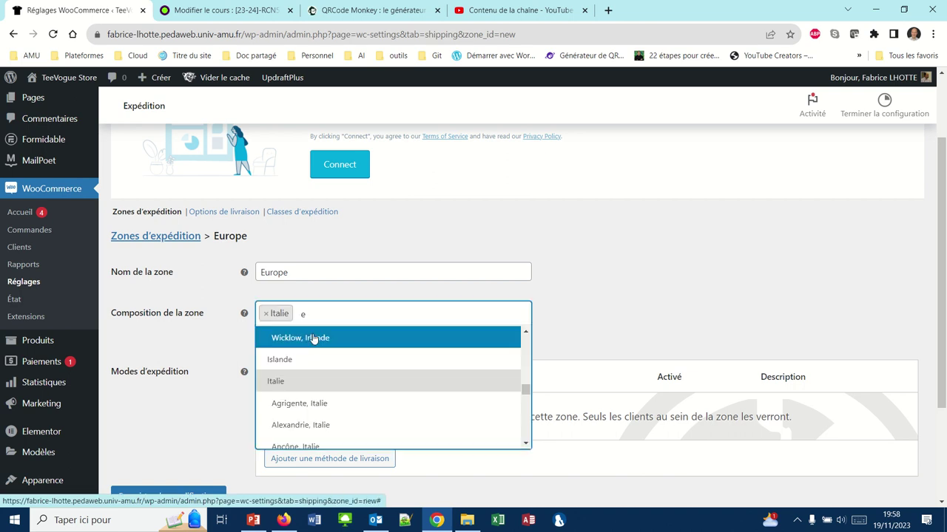
click(314, 338)
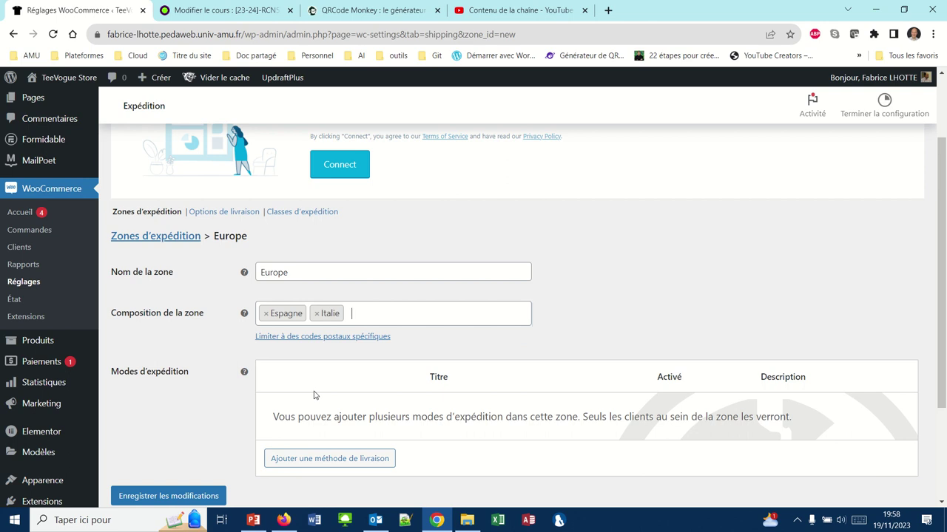
Add a flat-rate method to Europe titled Chronopost with cost 8, and save it.
click(310, 457)
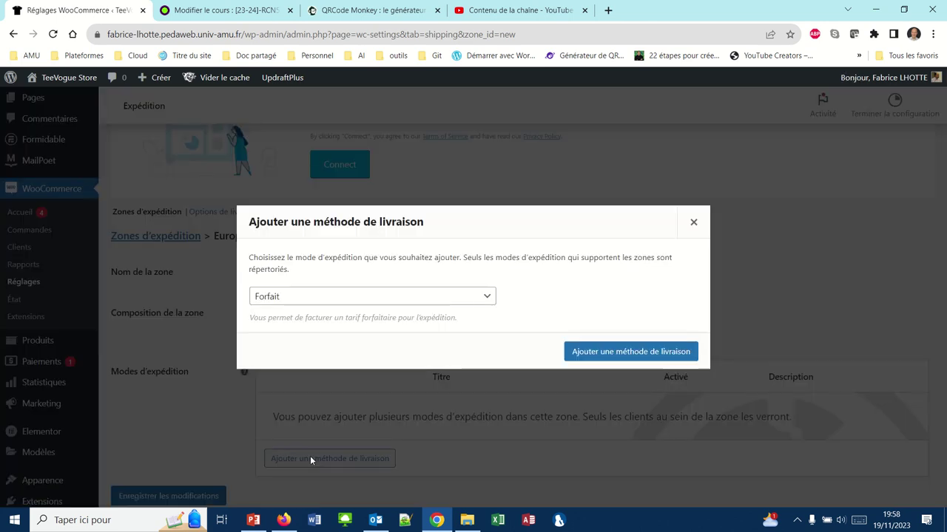
click(593, 353)
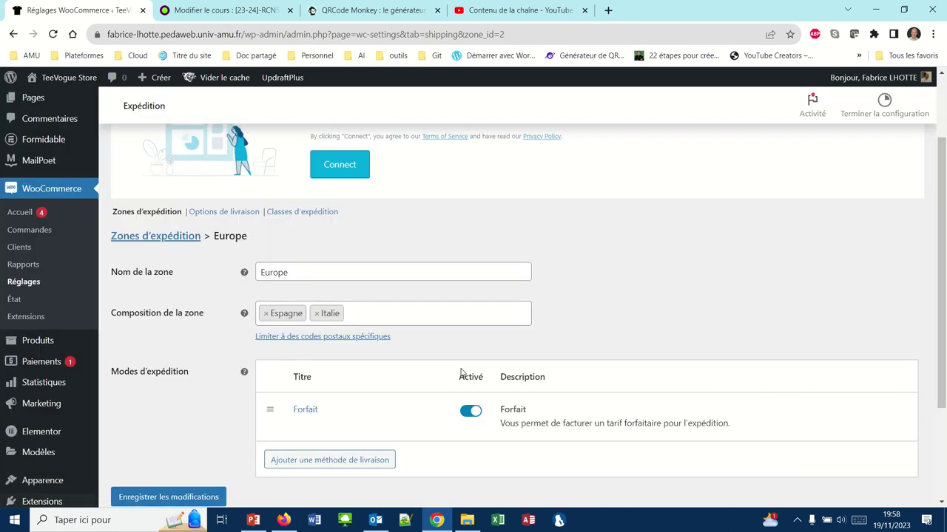
click(313, 424)
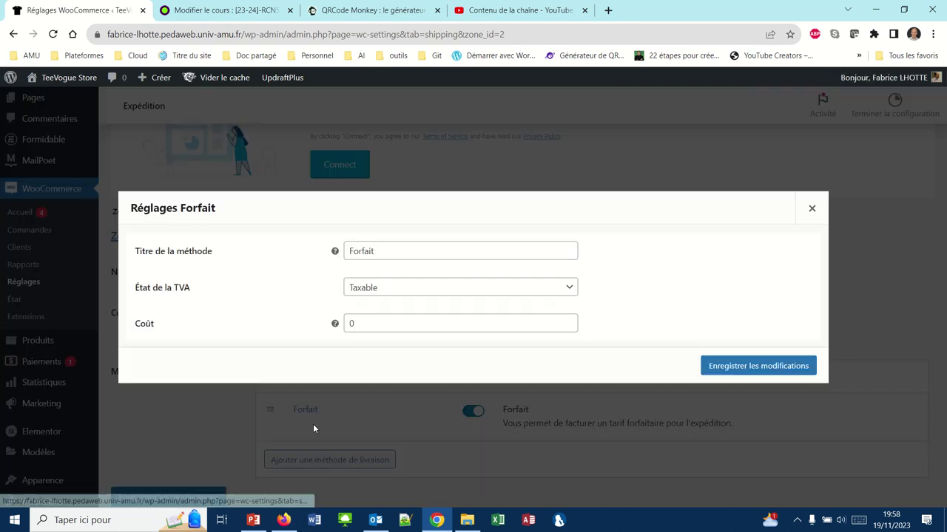
click(382, 253)
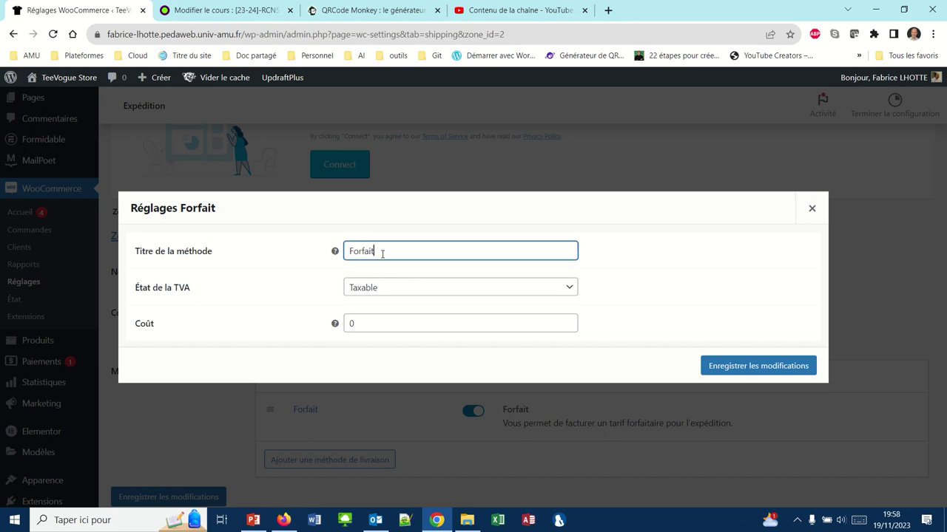
drag(383, 254, 344, 253)
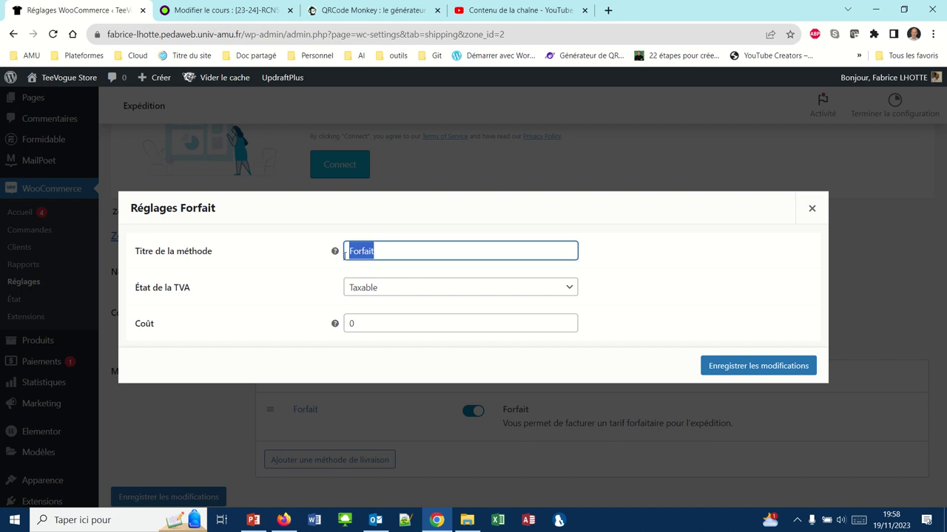
text(Chronopost)
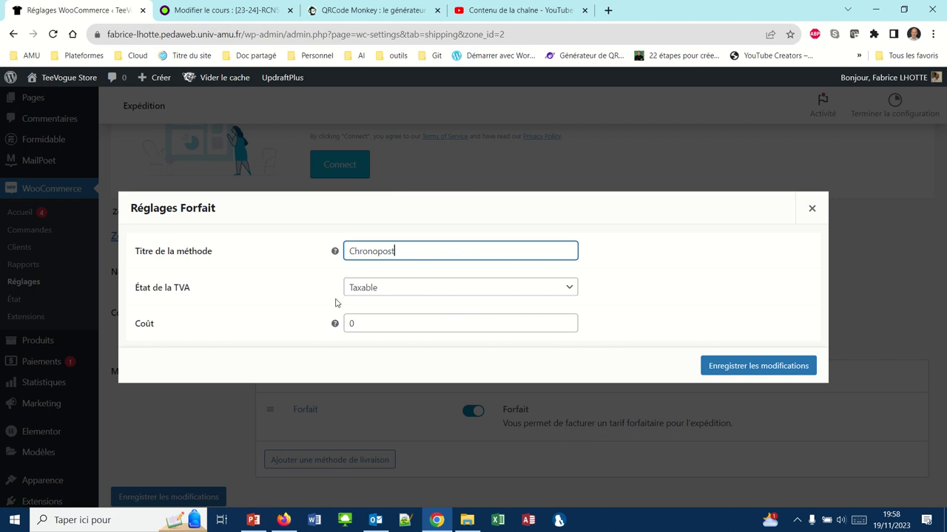
double_click(350, 324)
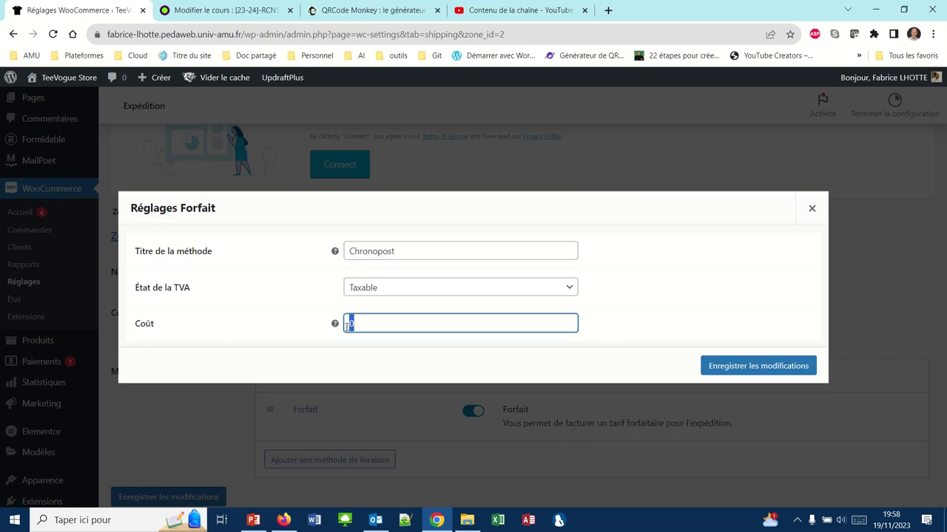
text(8)
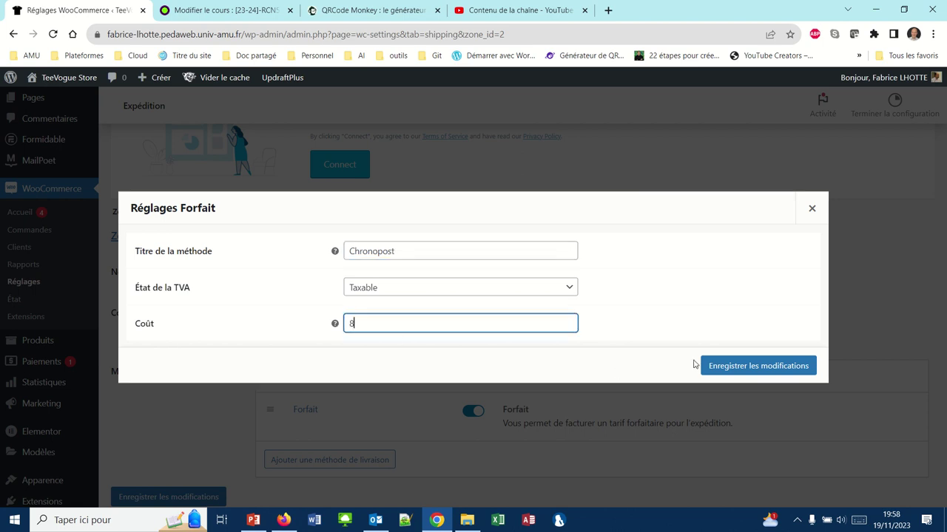
click(724, 367)
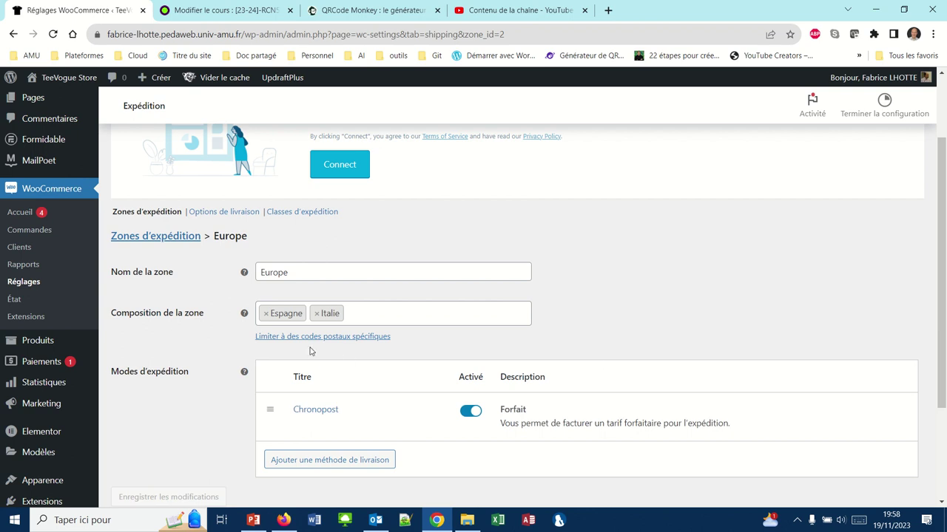
click(155, 213)
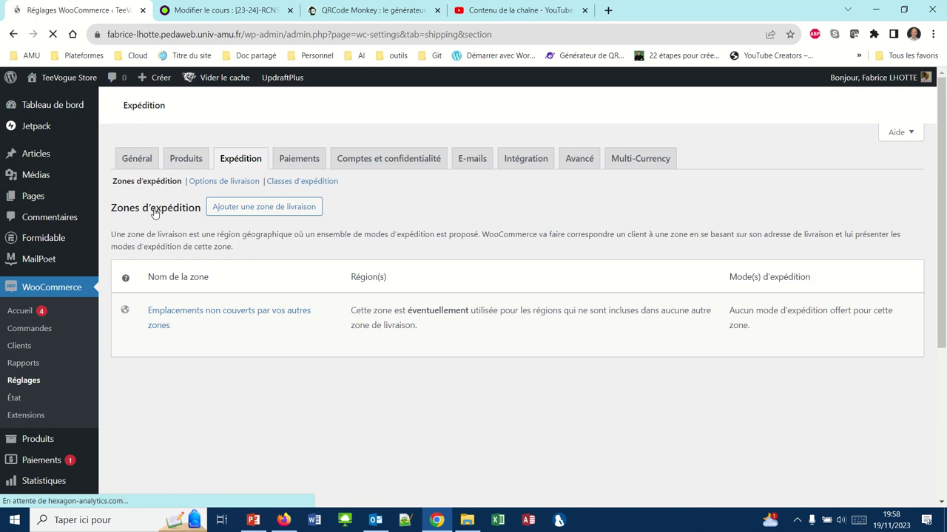
Open the 'Emplacements non couverts par vos autres zones' zone from the shipping zones list.
mouse_move(184, 301)
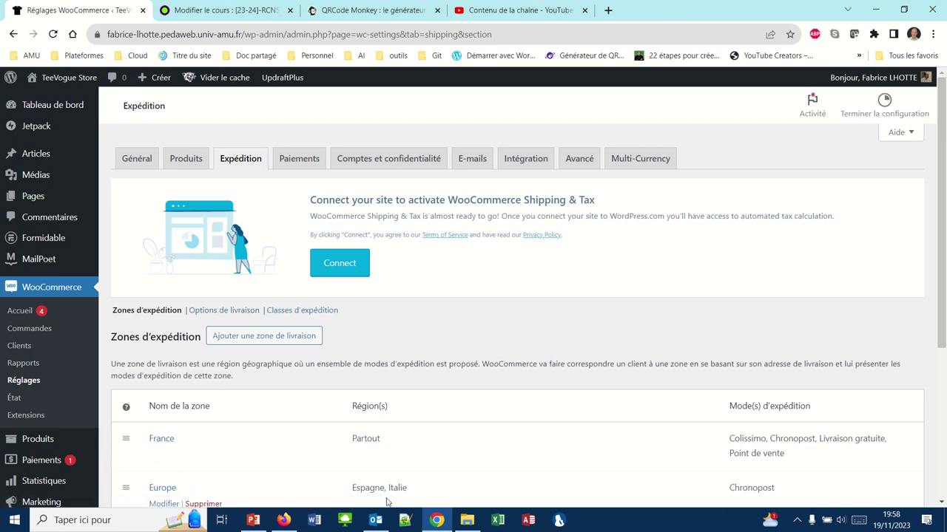
scroll(281, 456, down, 2)
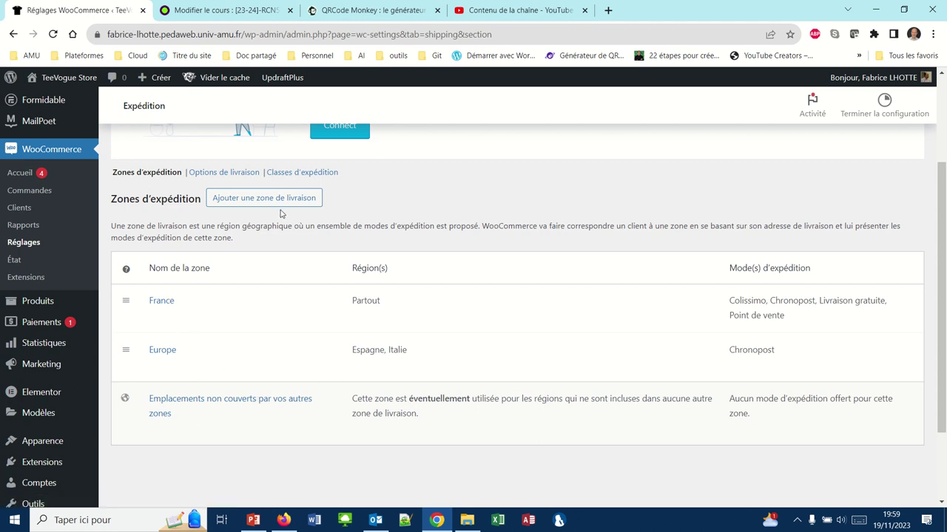
click(193, 402)
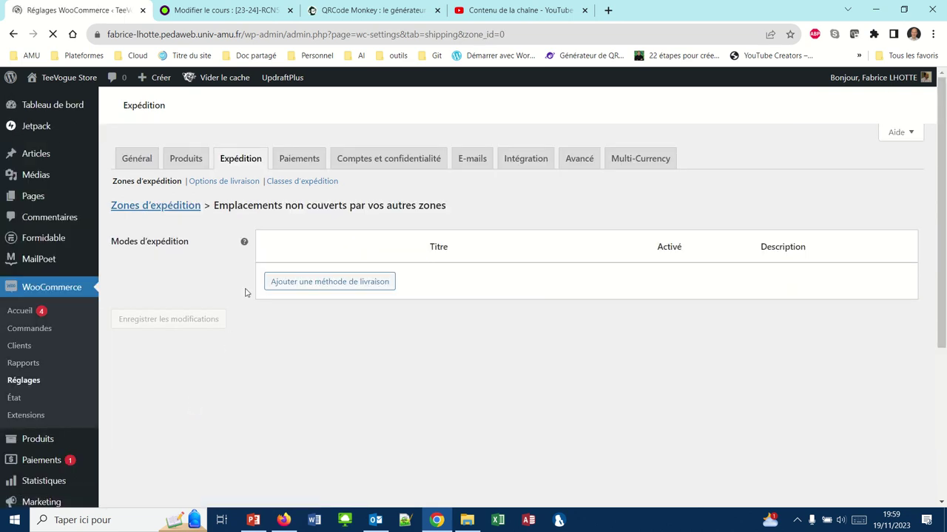
Add a flat-rate method titled Chronopost costing 15 to the uncovered-locations zone and save it.
click(278, 284)
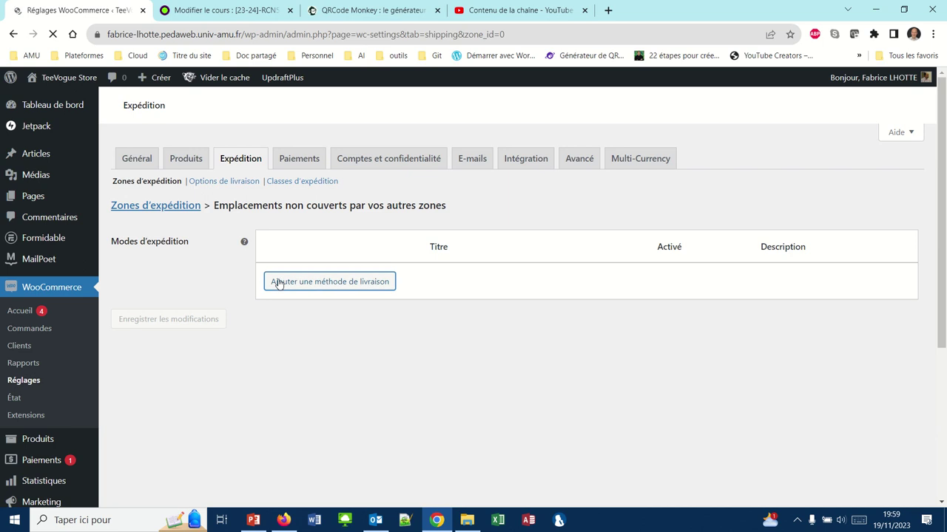
click(318, 286)
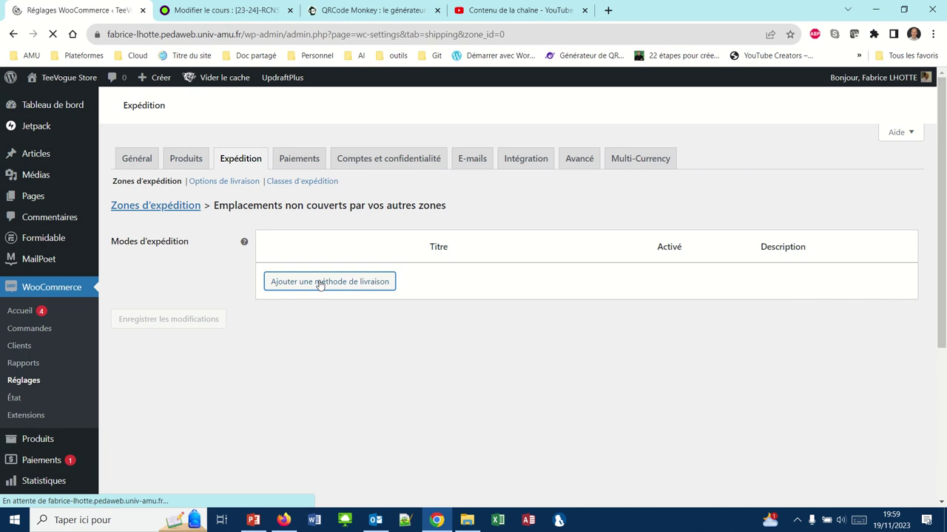
mouse_move(325, 4)
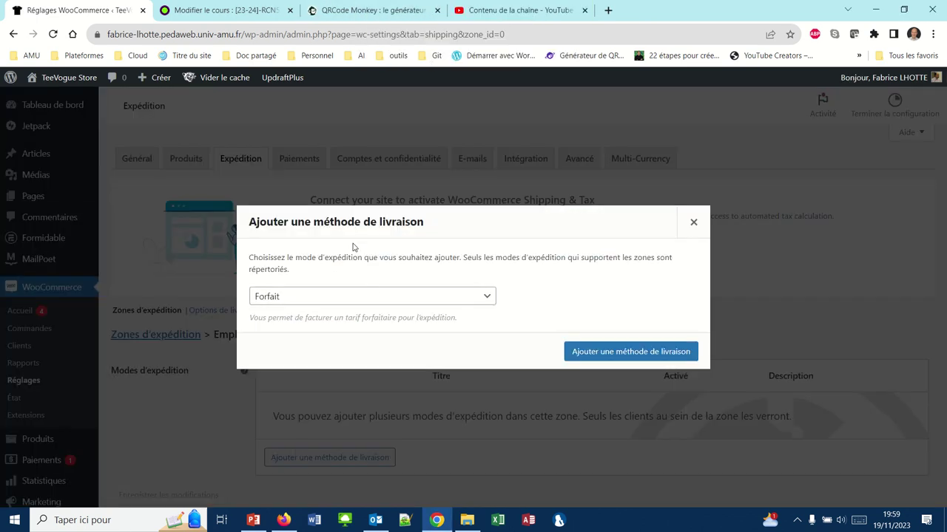
click(583, 357)
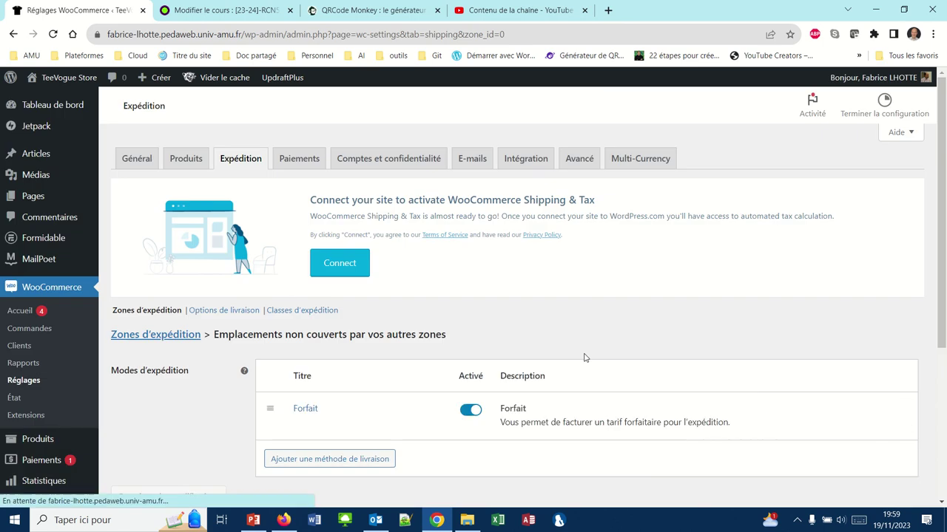
click(306, 428)
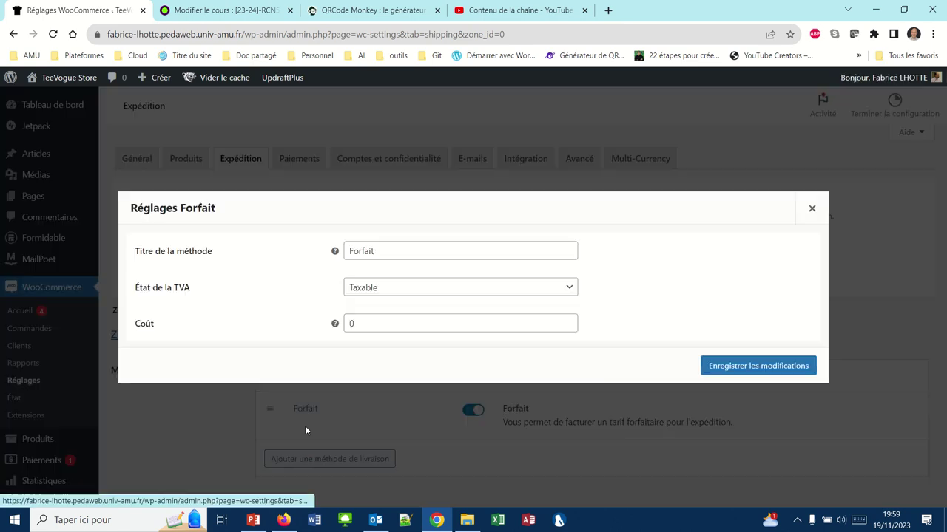
drag(382, 253, 264, 257)
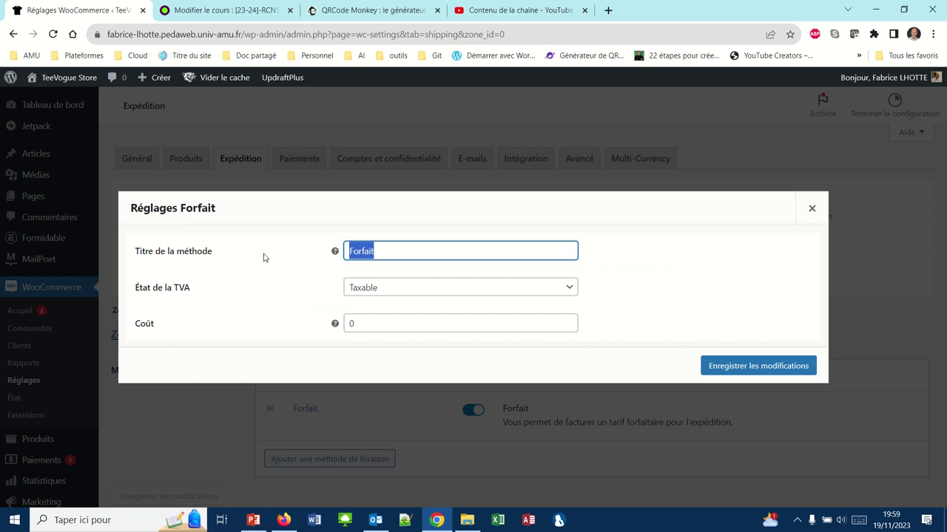
text(Chrono)
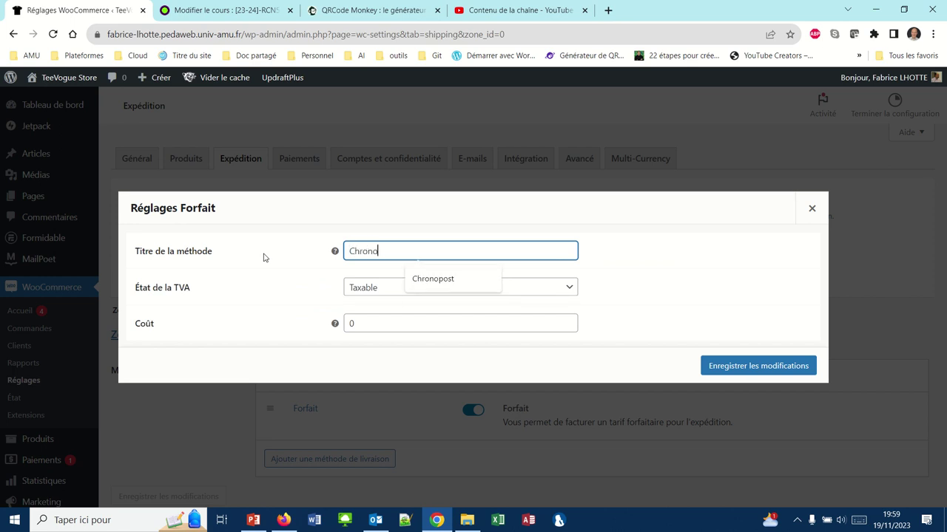
text(post)
click(421, 283)
click(368, 321)
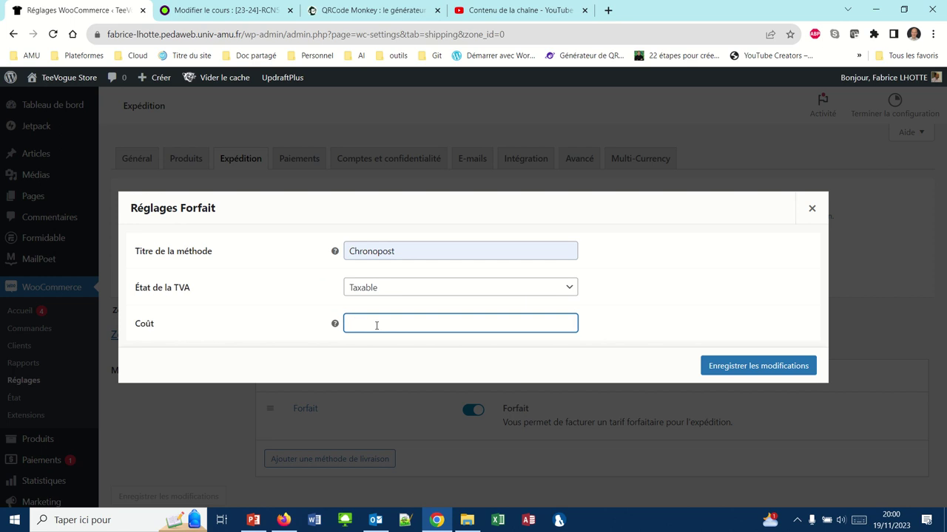
text(15)
click(721, 366)
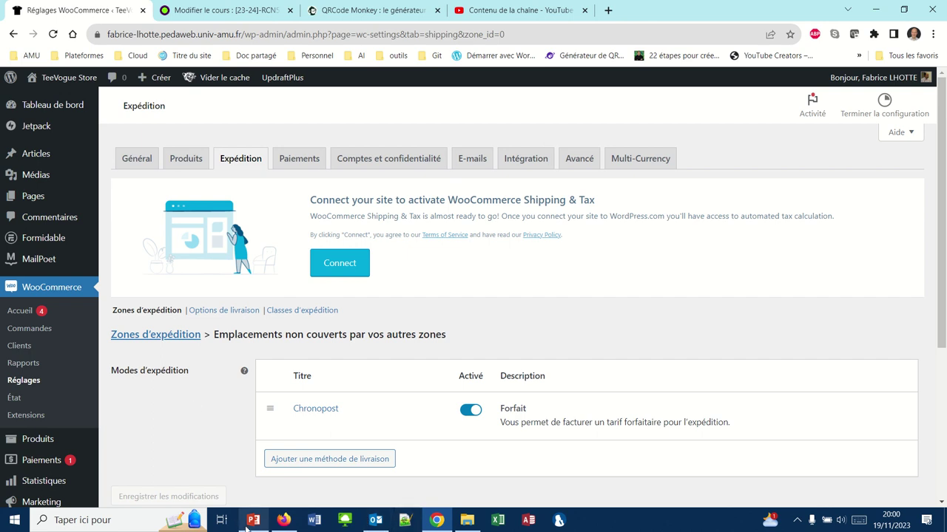
Reload the store cart, select Livraison Gratuite, and lower the Levi's 501 quantity to 2.
click(284, 519)
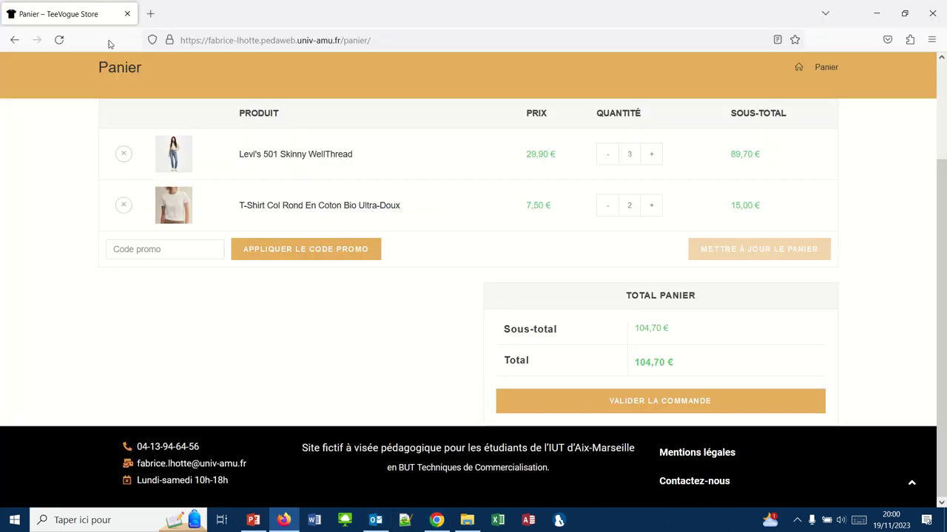
click(58, 40)
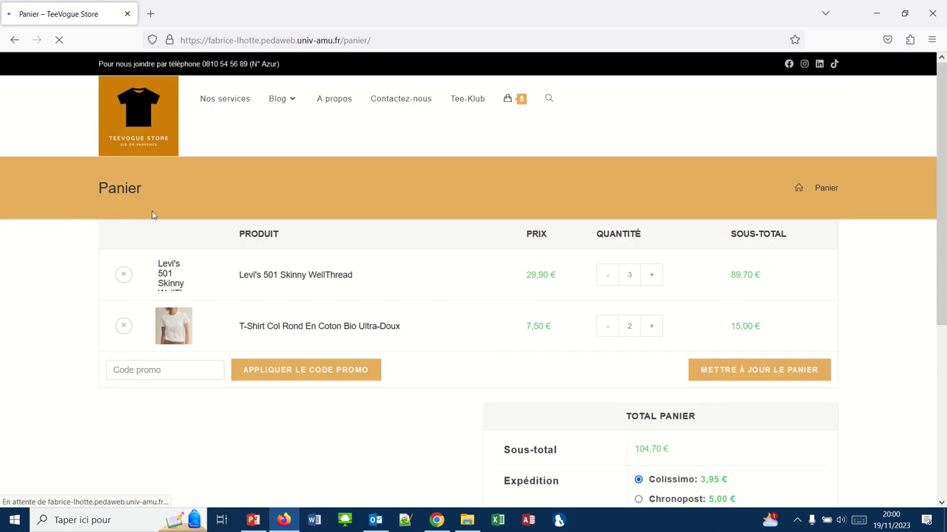
mouse_move(373, 9)
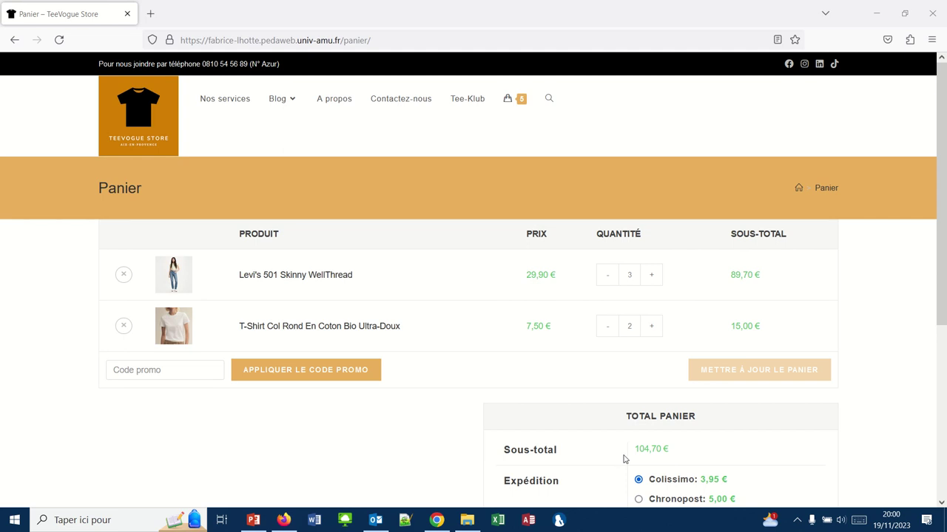
scroll(443, 461, down, 2)
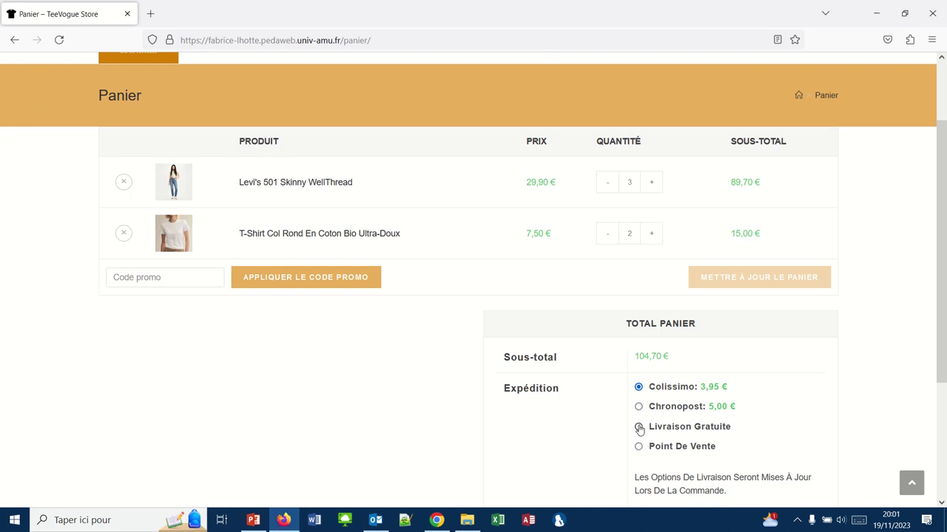
click(638, 427)
click(608, 183)
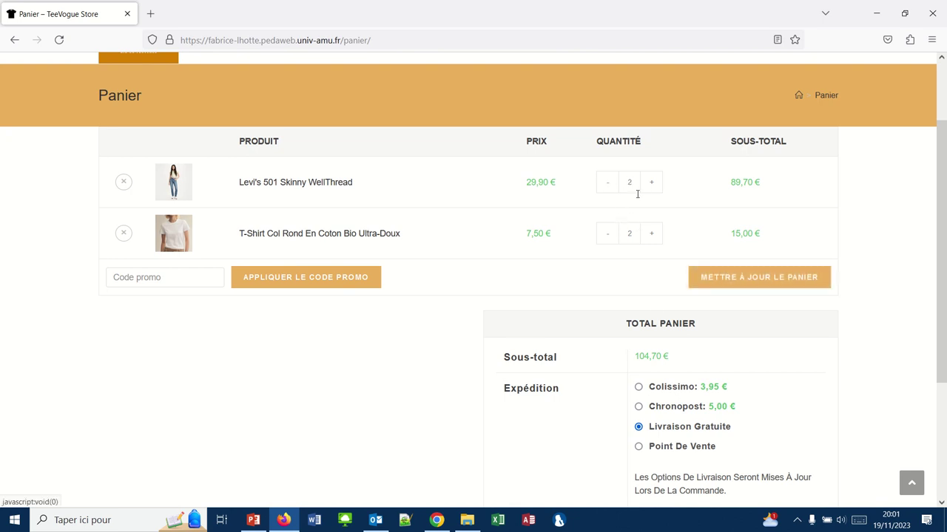
Update the cart to the 74,80 € subtotal, check the totals, and return to WooCommerce shipping settings.
click(716, 272)
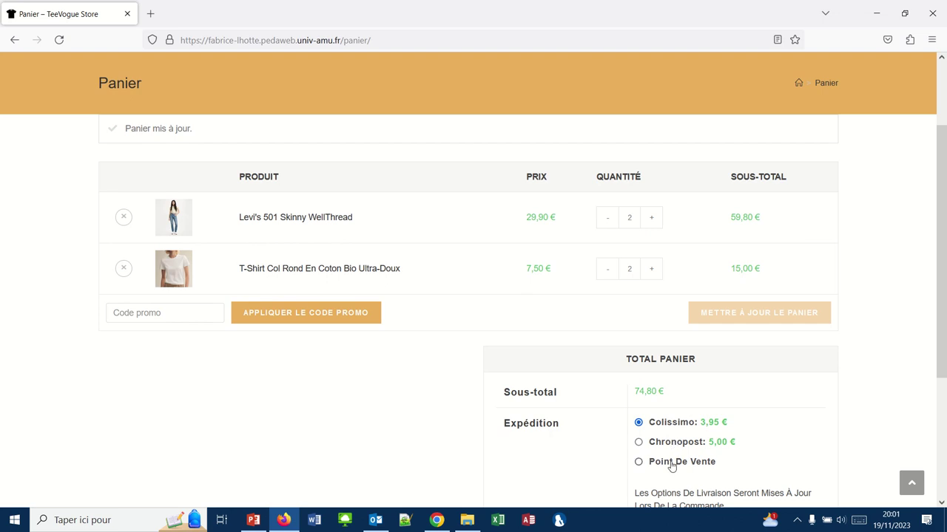
scroll(672, 466, down, 3)
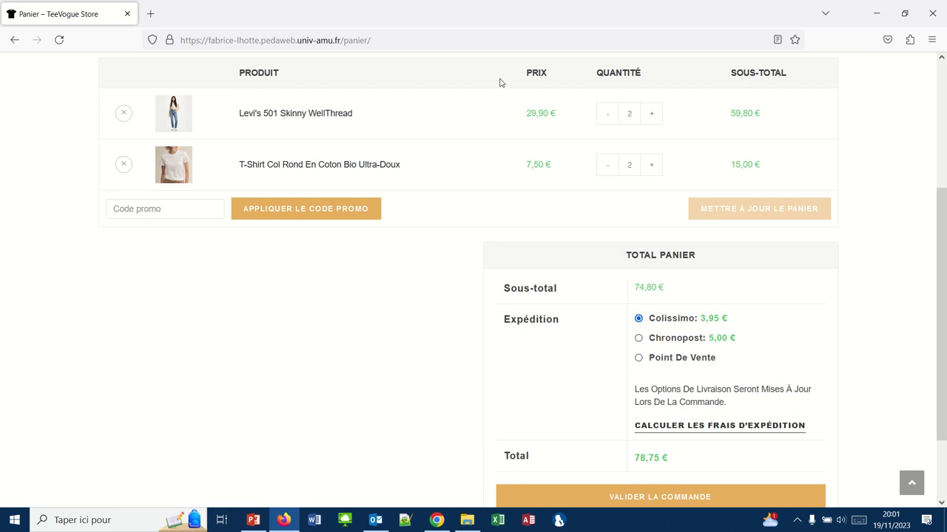
click(383, 23)
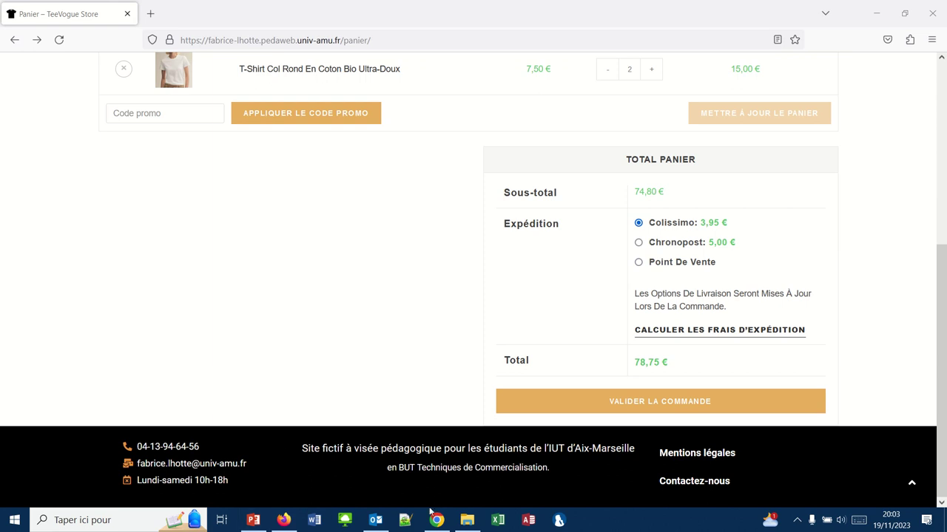
click(436, 520)
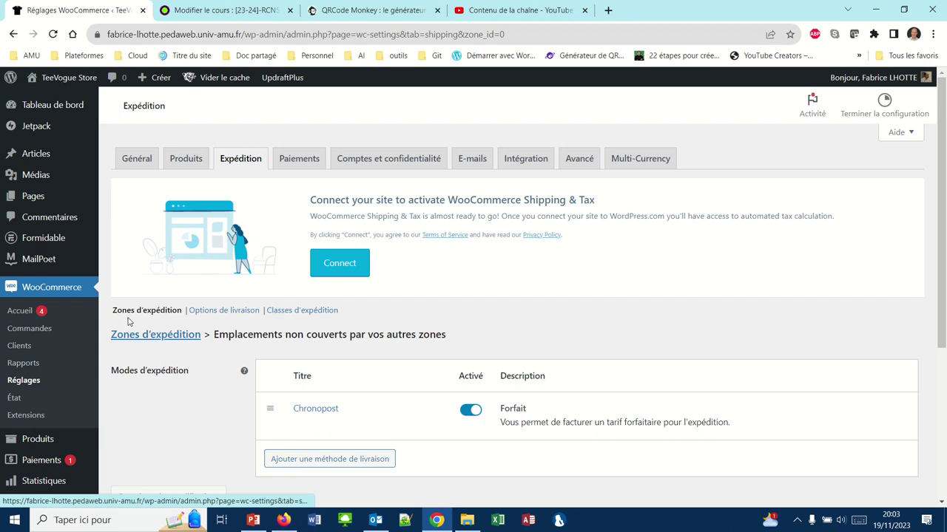
In Options de livraison, enable hiding shipping costs until an address is entered, and save.
click(219, 312)
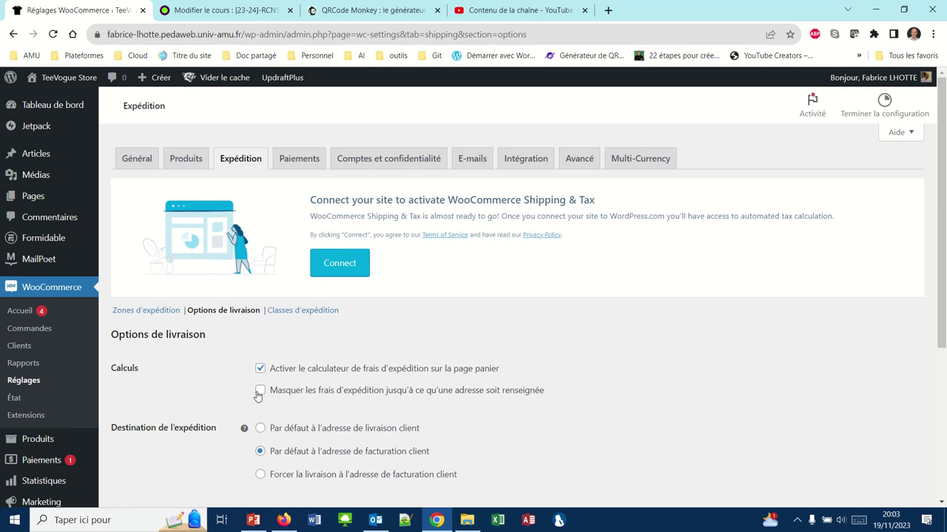
click(260, 394)
scroll(215, 399, down, 1)
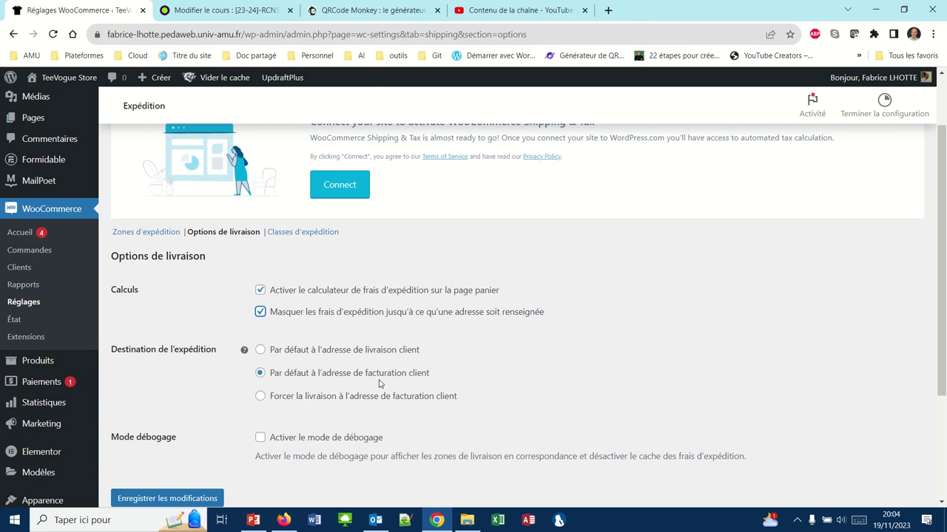
scroll(239, 377, down, 1)
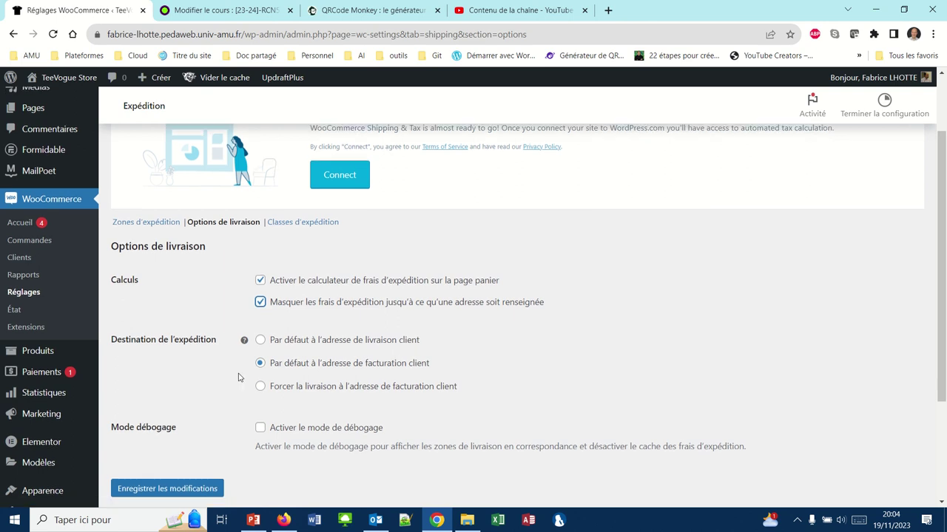
click(193, 459)
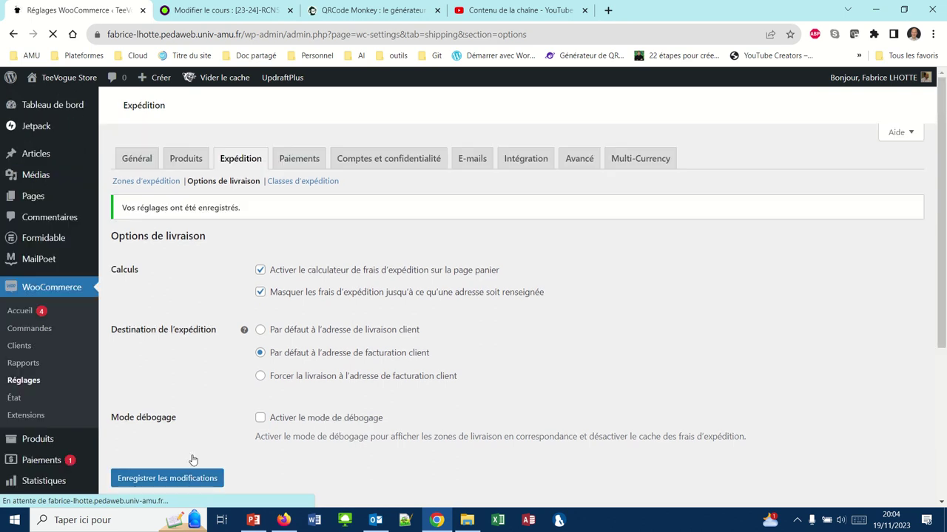
Open the cart's Calculer les frais d'expédition shipping calculator in the store.
click(283, 520)
scroll(344, 241, up, 3)
scroll(345, 241, up, 2)
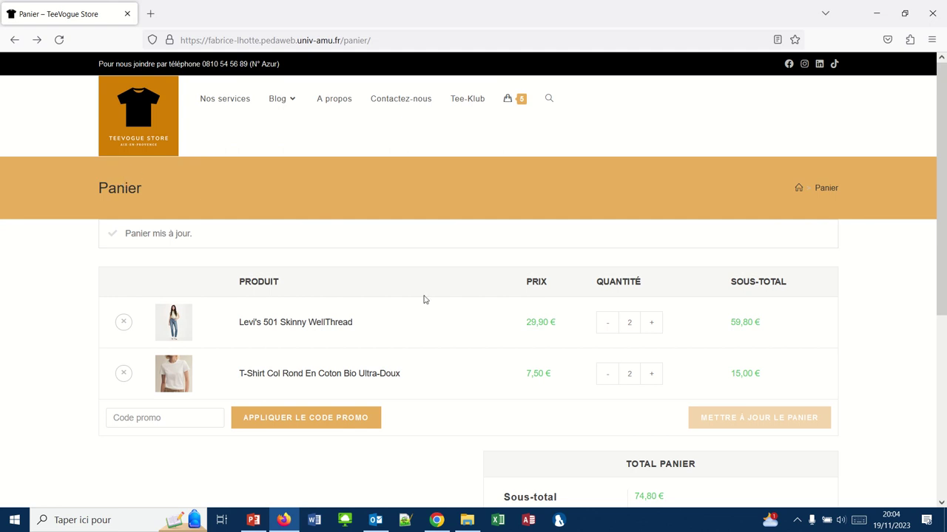
scroll(426, 301, down, 3)
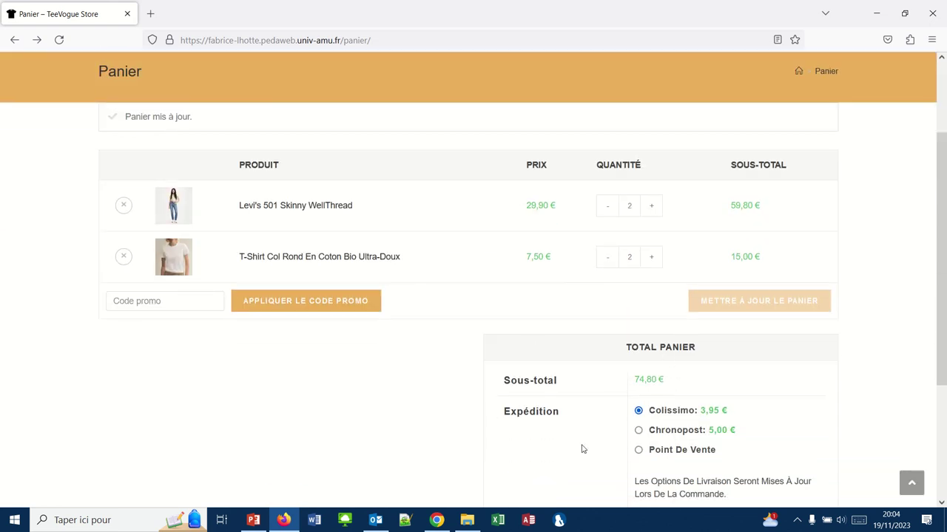
scroll(582, 449, down, 2)
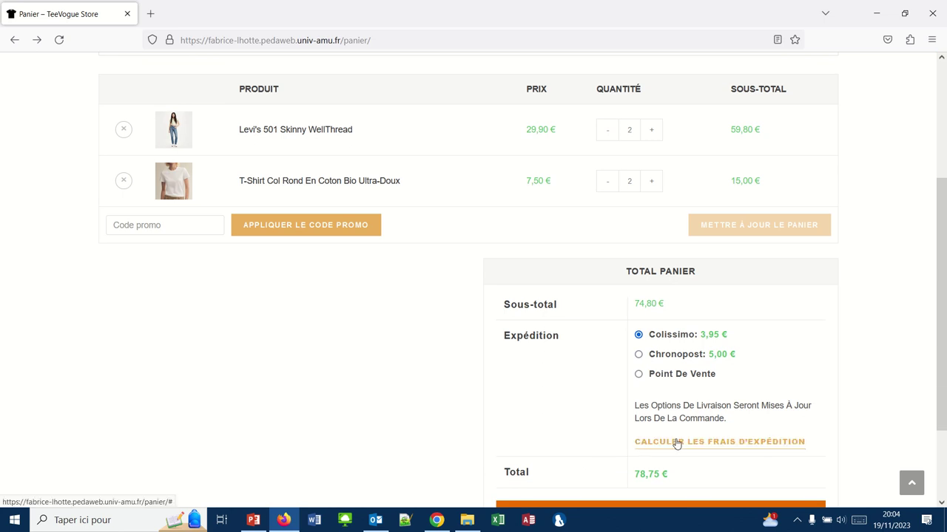
click(725, 442)
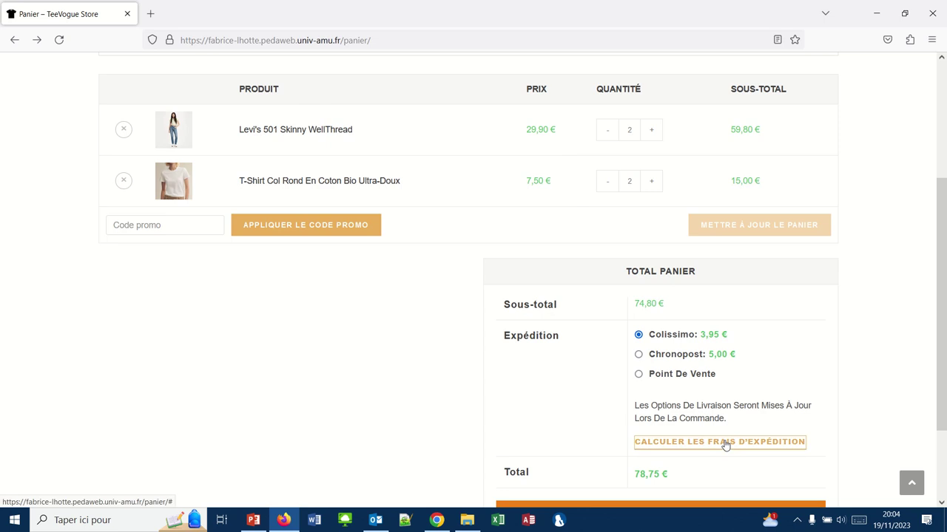
Choose Italie as the calculator's destination country.
scroll(725, 446, down, 2)
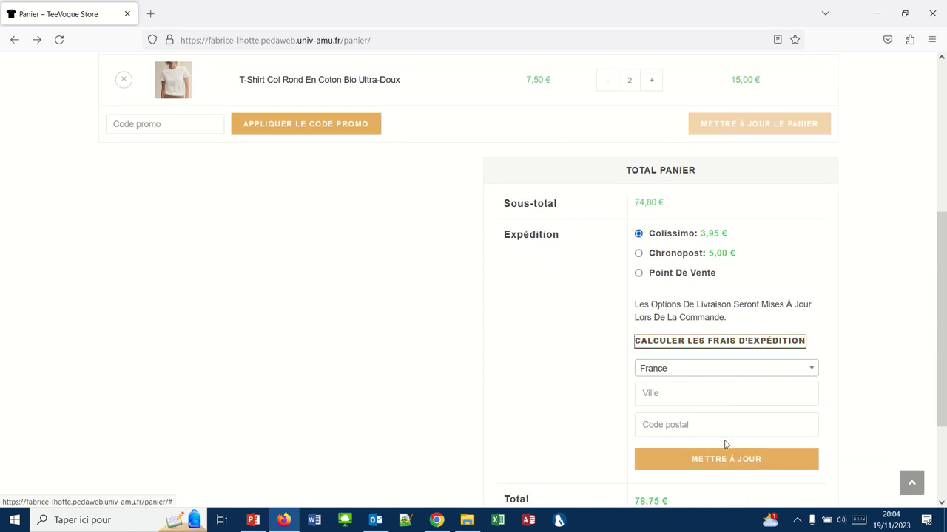
click(668, 372)
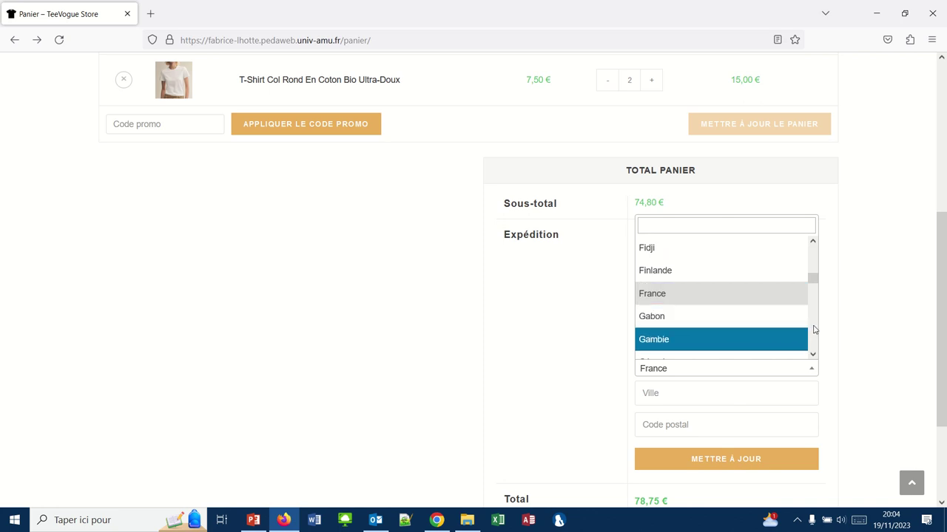
scroll(813, 329, down, 3)
scroll(812, 331, down, 3)
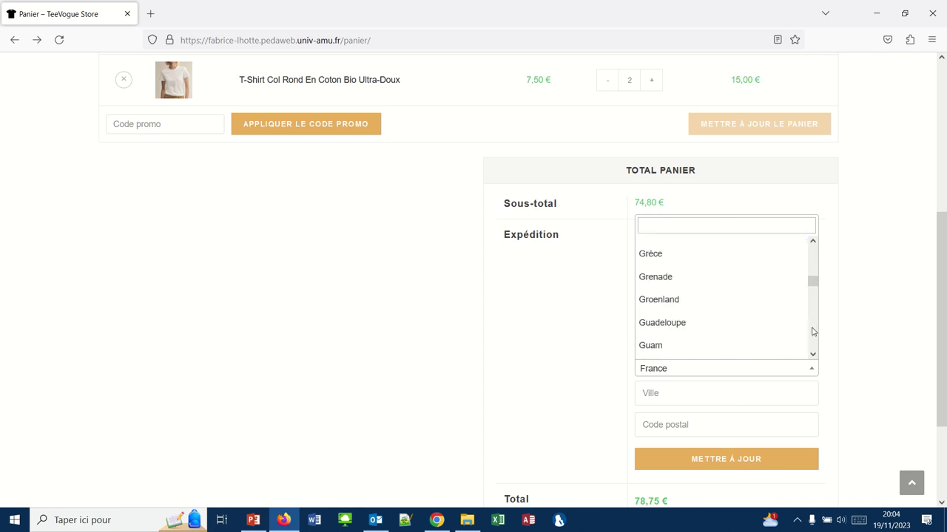
click(682, 372)
click(684, 374)
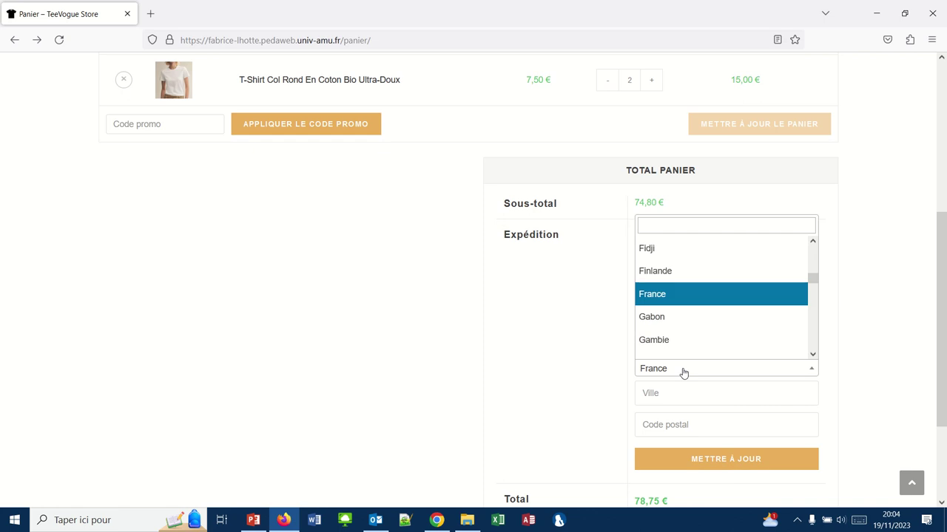
scroll(813, 317, down, 2)
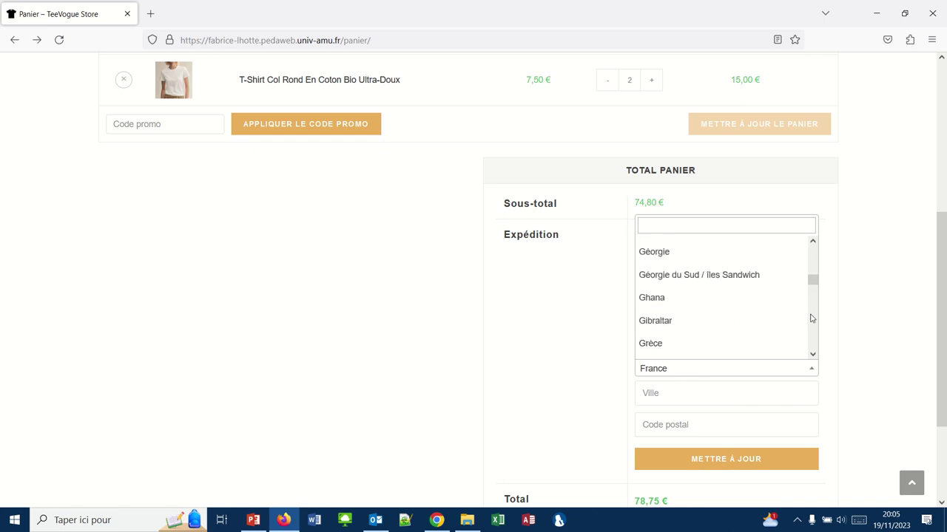
scroll(810, 318, down, 2)
scroll(812, 338, down, 6)
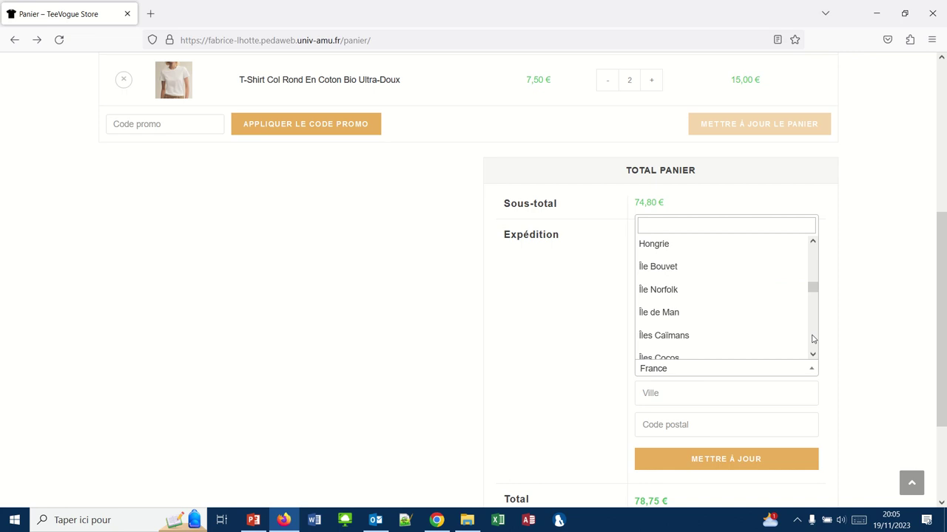
scroll(813, 350, down, 8)
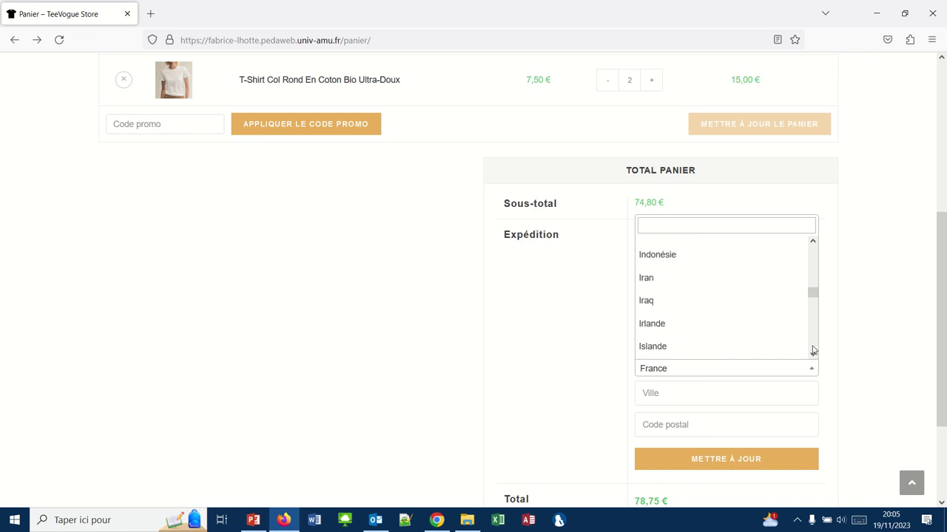
scroll(813, 350, down, 3)
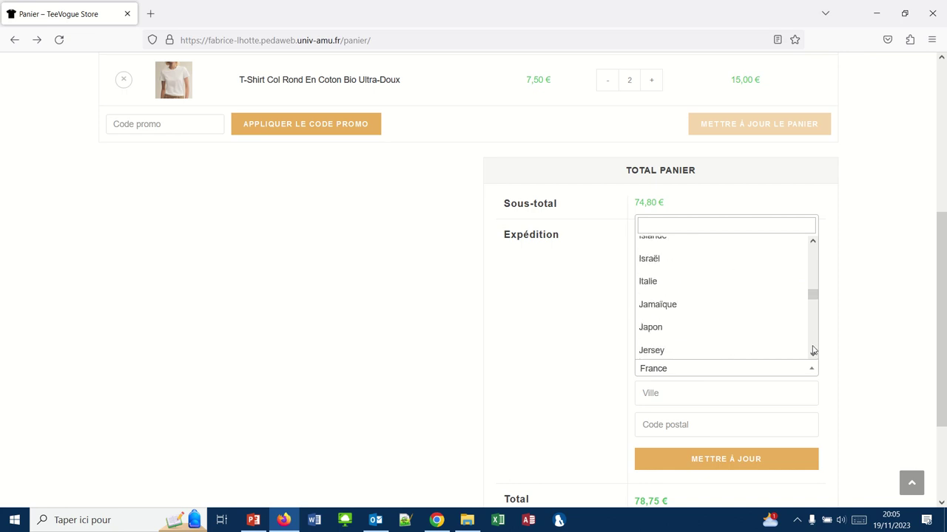
click(670, 282)
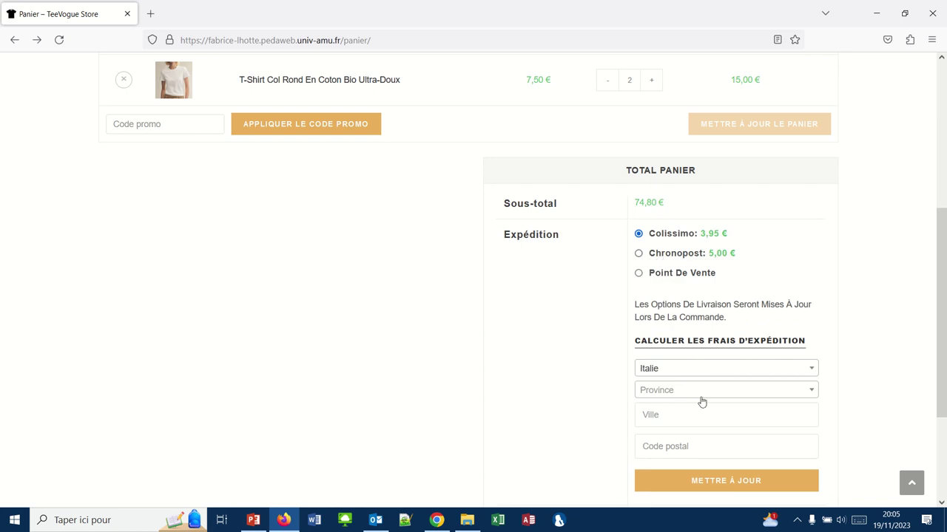
click(711, 477)
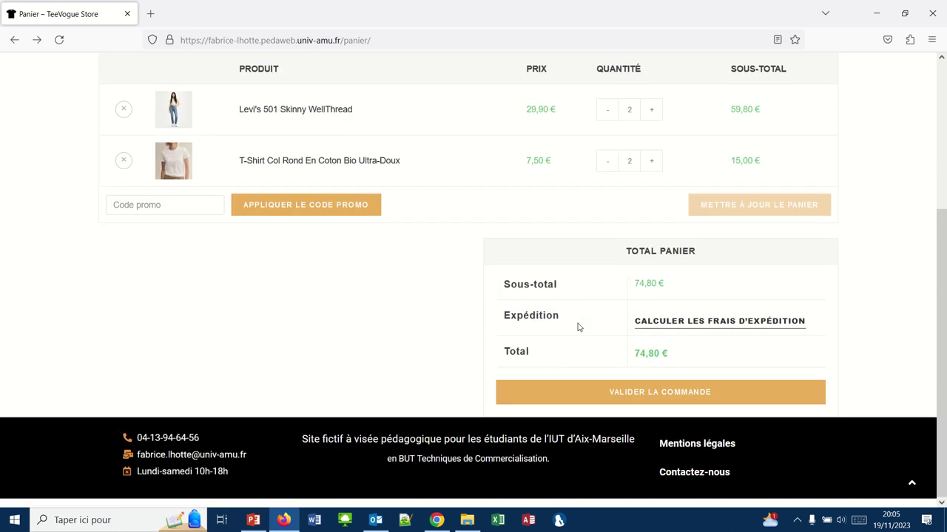
scroll(578, 327, down, 1)
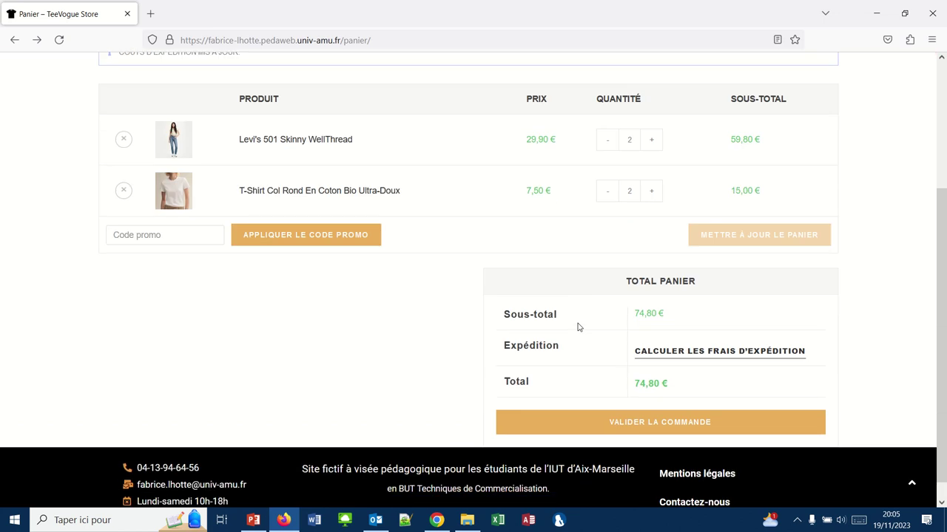
scroll(578, 327, down, 1)
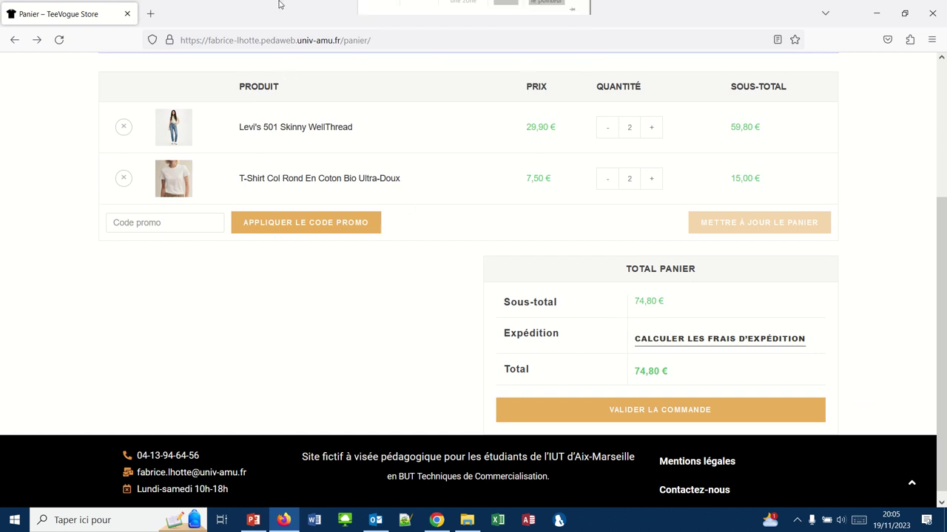
click(383, 22)
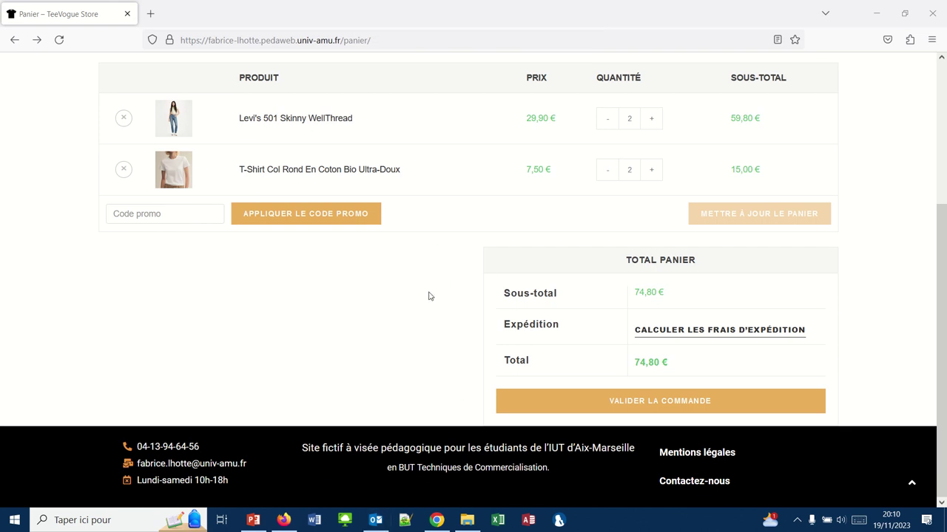
Save the WooCommerce delivery options again.
click(437, 520)
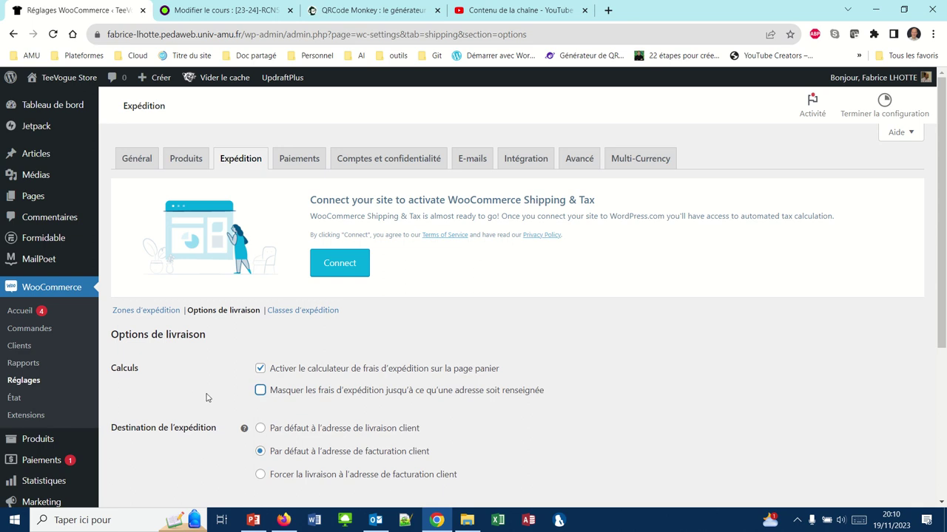
scroll(205, 395, down, 3)
click(166, 338)
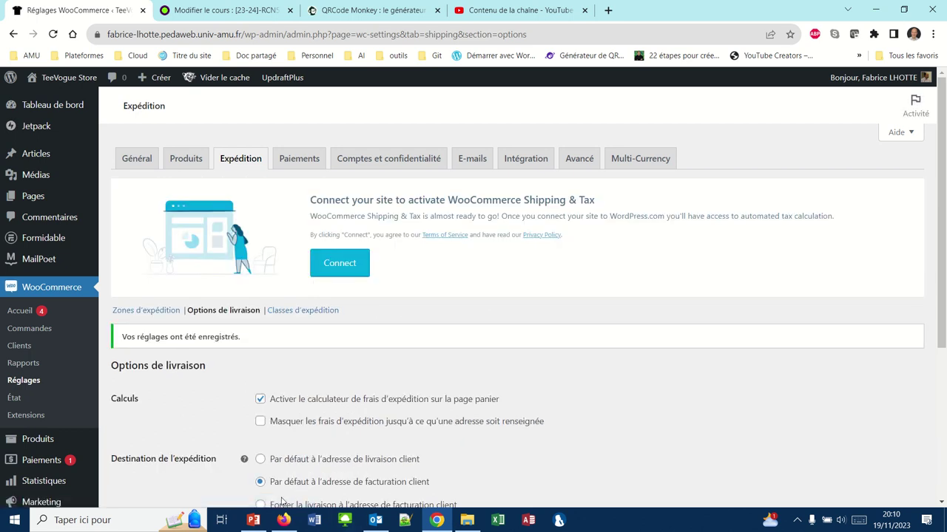
Reload the cart, recalculate shipping for Espagne (78,75 € total), and proceed to checkout.
click(285, 520)
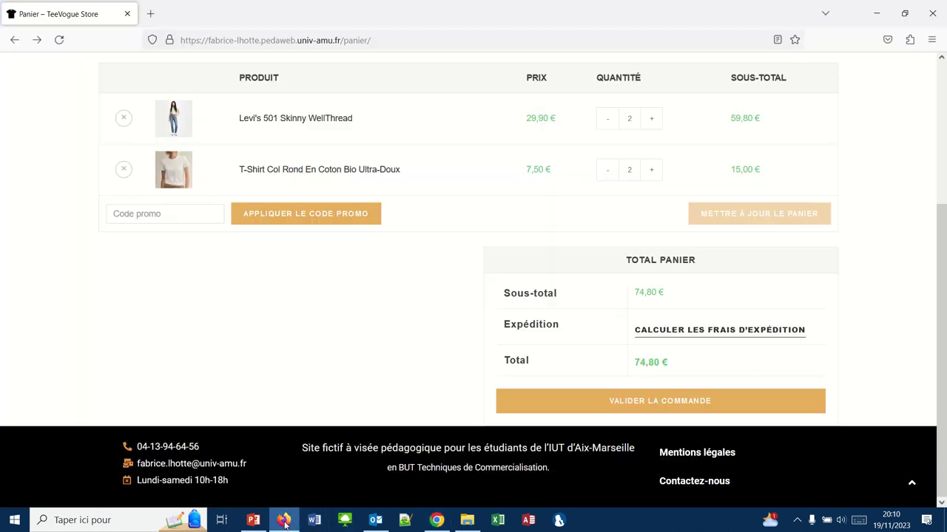
click(60, 40)
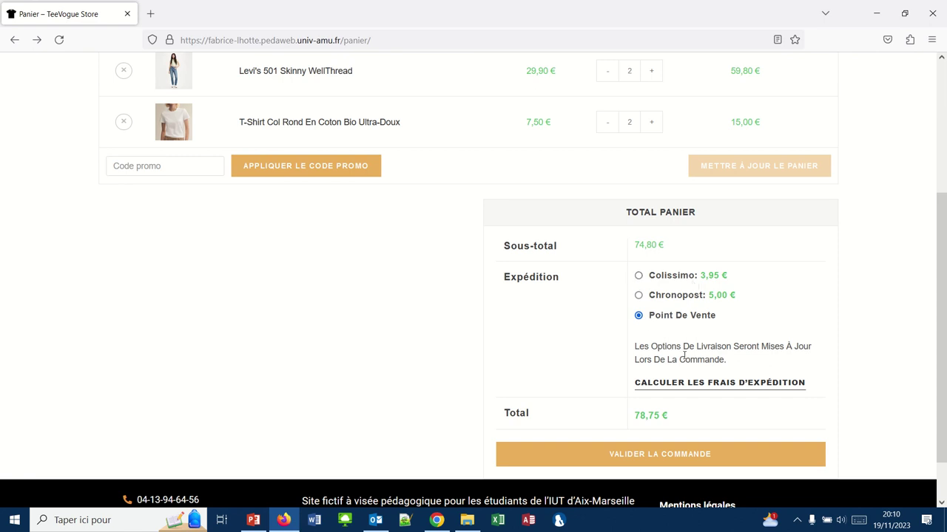
click(682, 384)
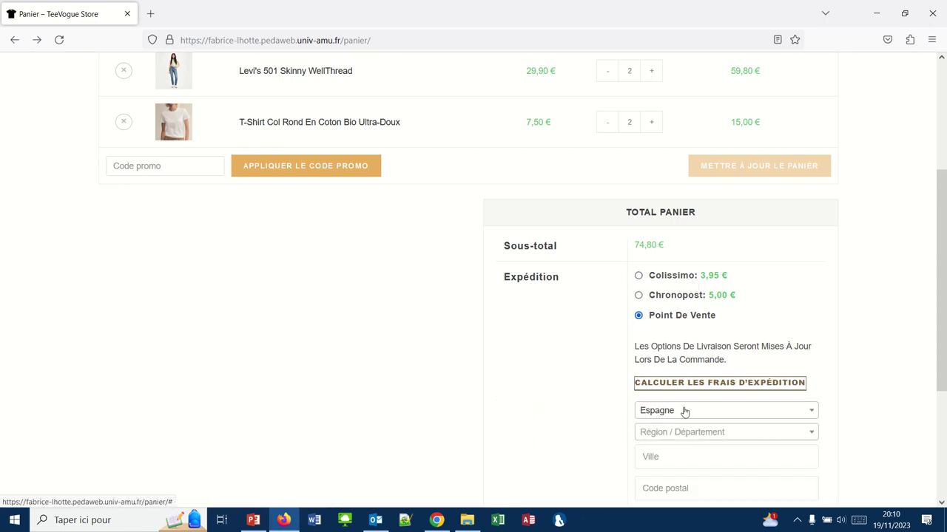
click(684, 412)
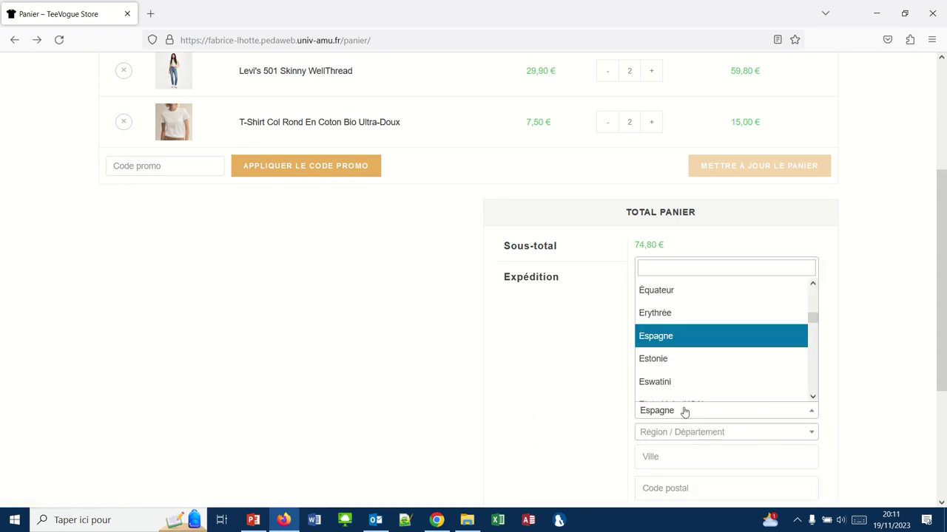
click(655, 341)
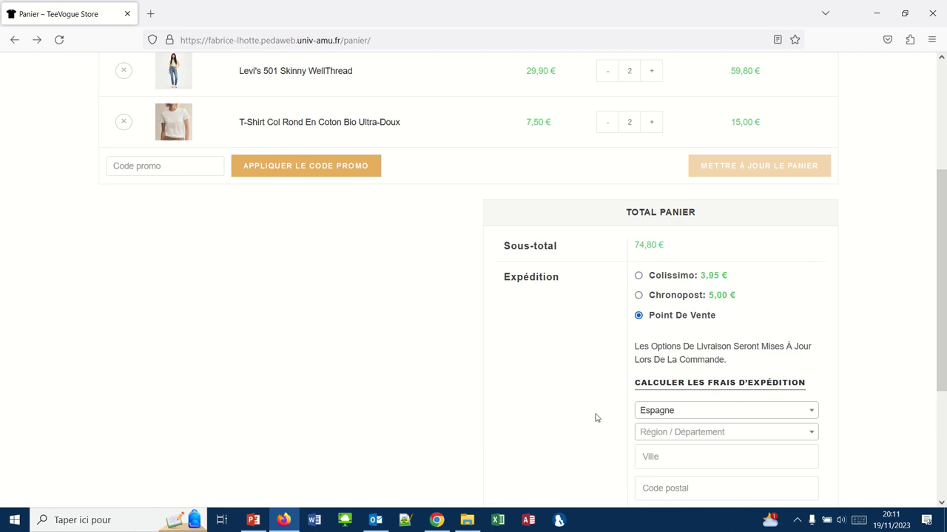
scroll(590, 417, down, 3)
drag(587, 412, 647, 424)
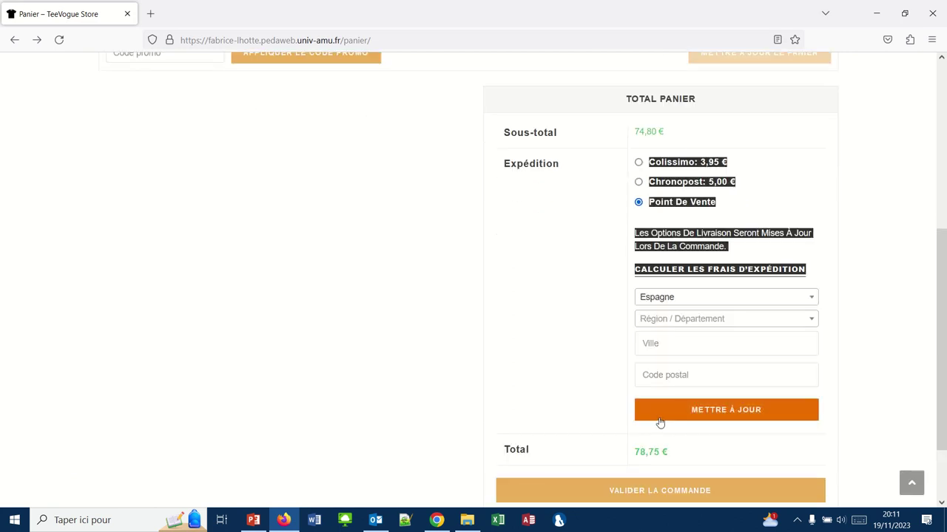
click(659, 410)
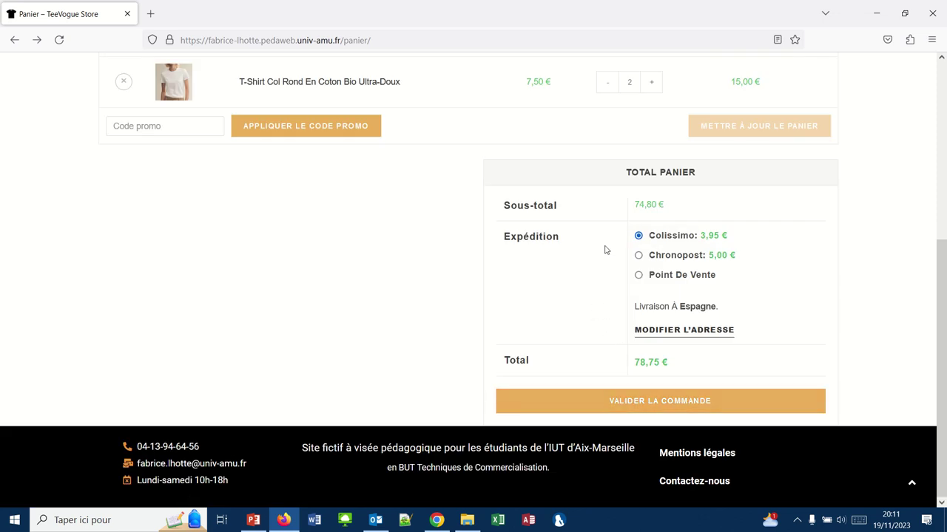
click(626, 402)
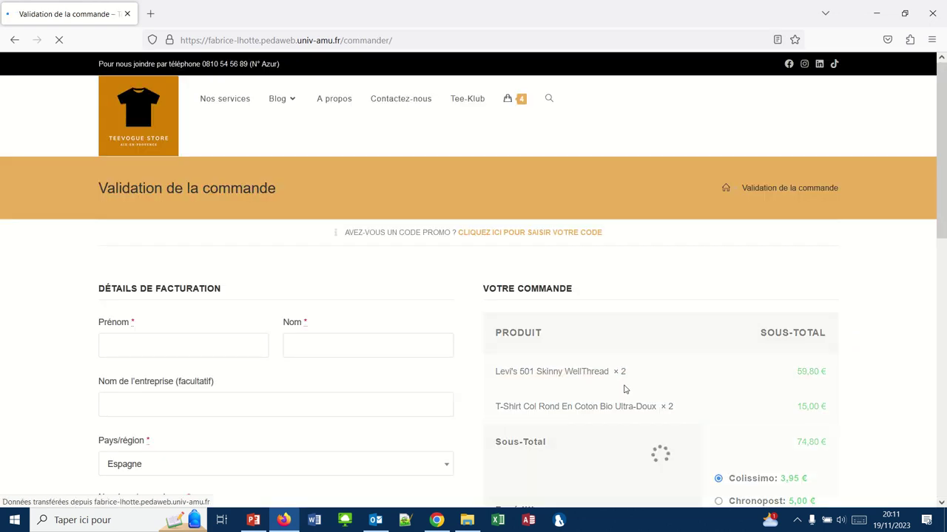
scroll(623, 389, down, 2)
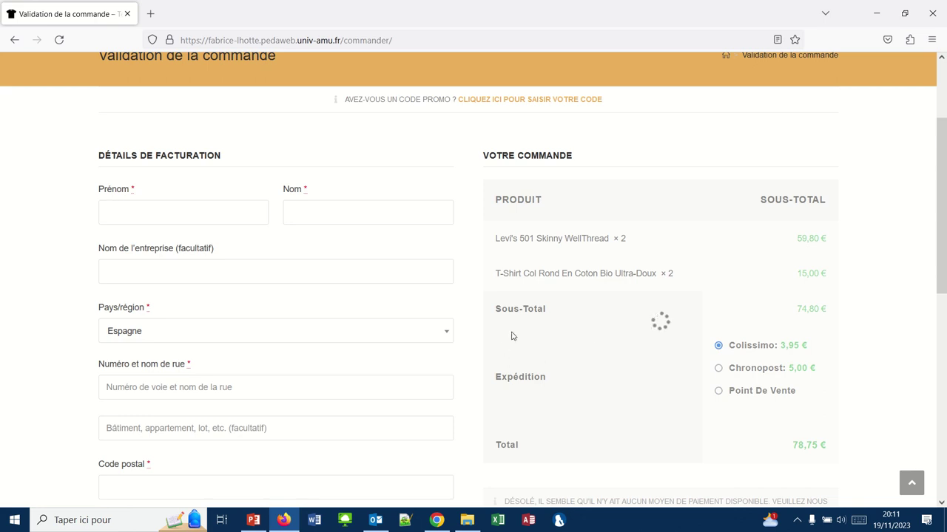
scroll(107, 205, up, 2)
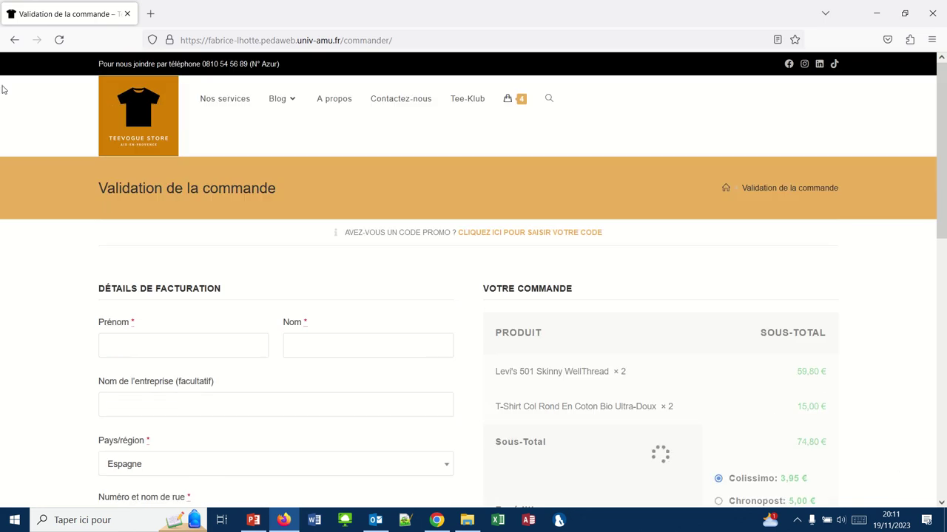
mouse_move(1, 7)
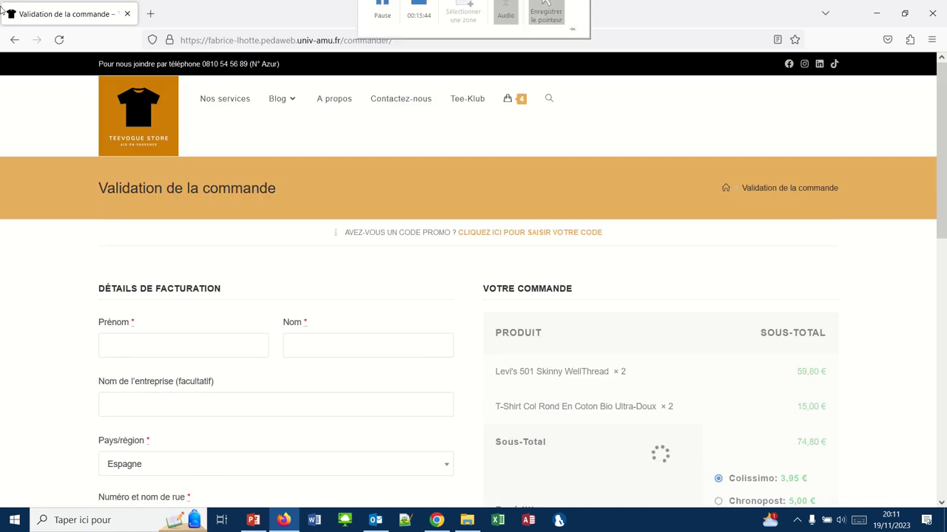
click(14, 40)
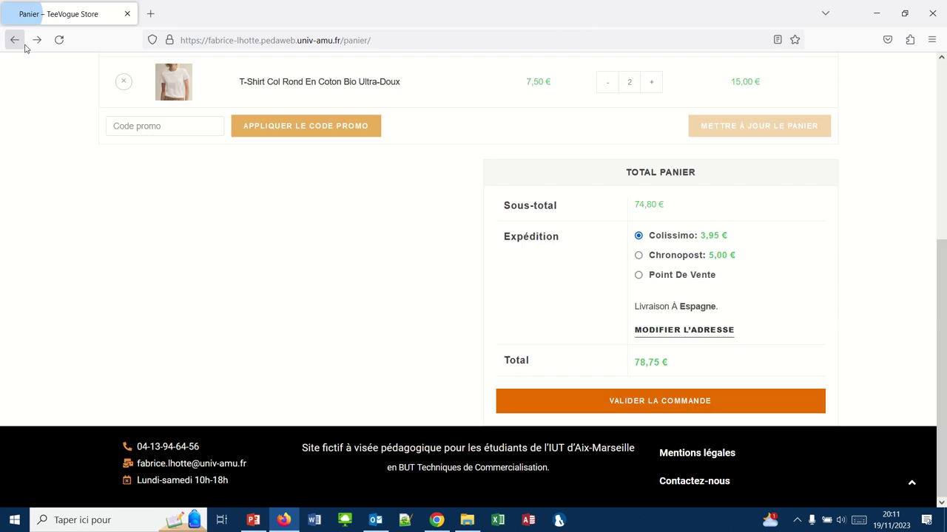
Change the cart's shipping destination to Italie and recalculate the shipping costs.
click(685, 331)
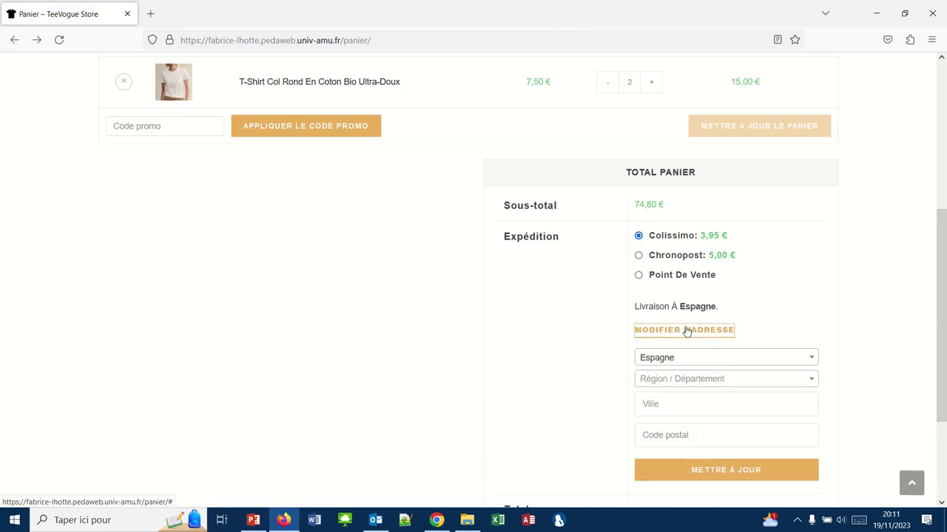
click(694, 356)
click(695, 357)
click(696, 357)
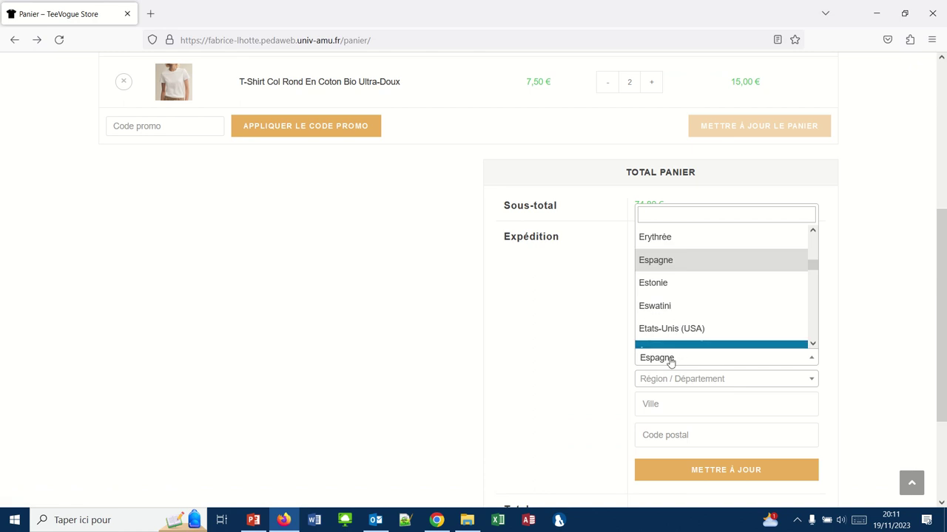
click(667, 361)
click(668, 361)
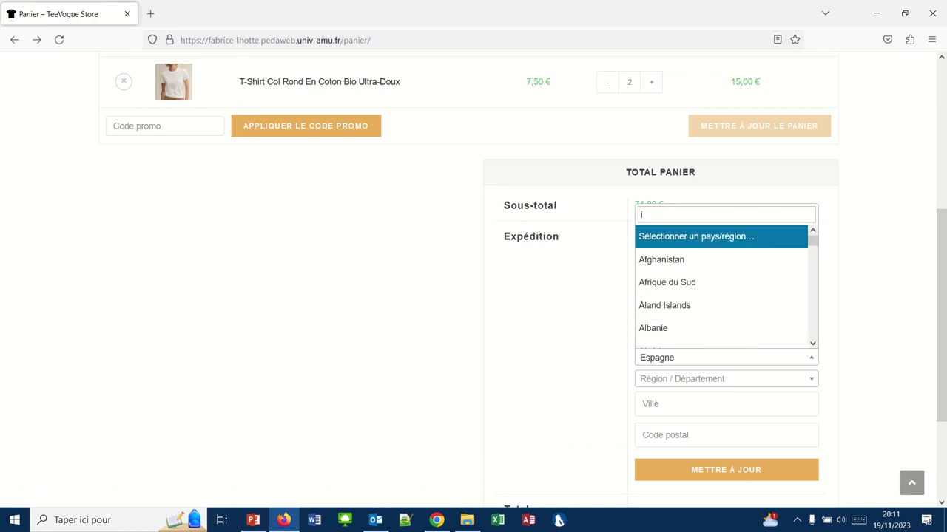
text(ita)
key(BackSpace)
text(talie)
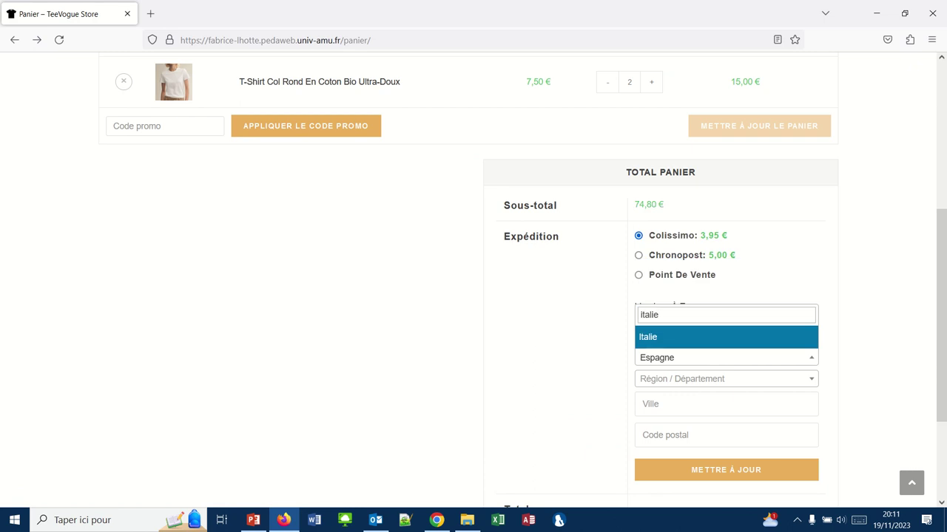
click(654, 338)
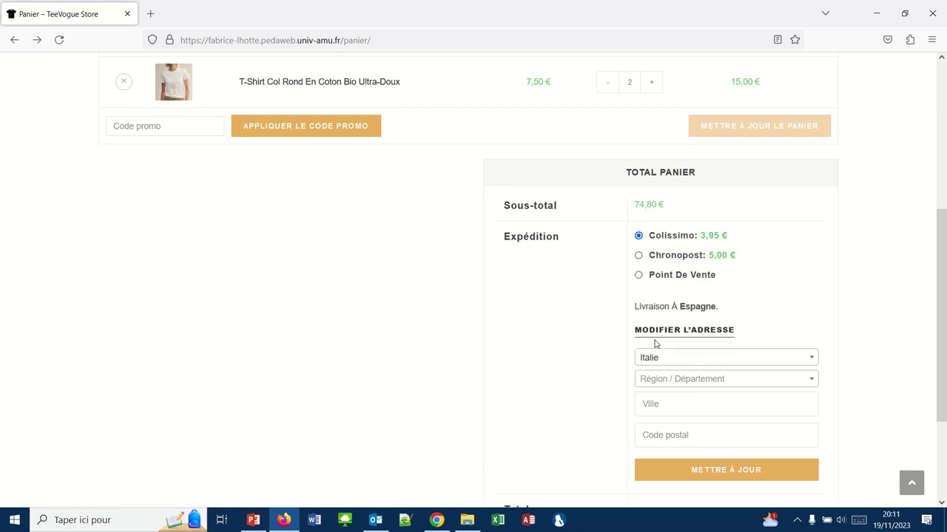
click(708, 472)
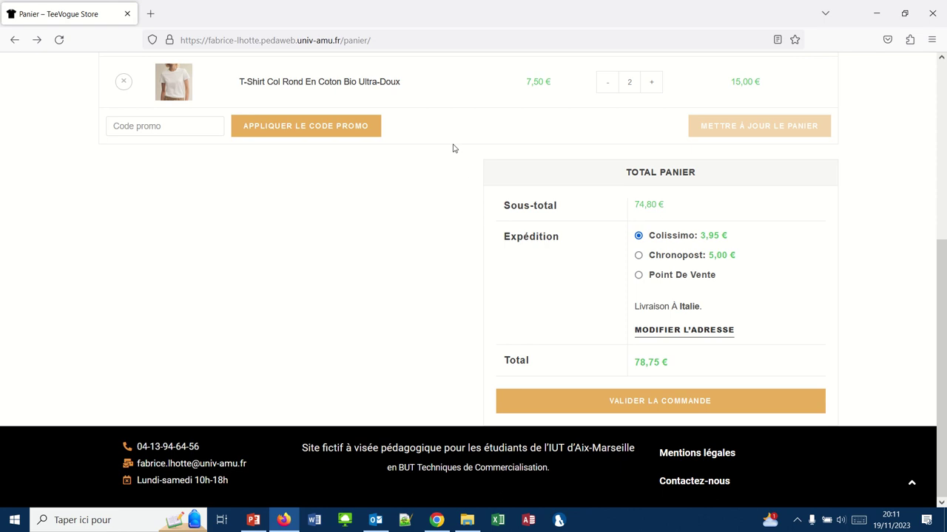
Switch the cart's destination back to France and update the shipping costs.
click(686, 331)
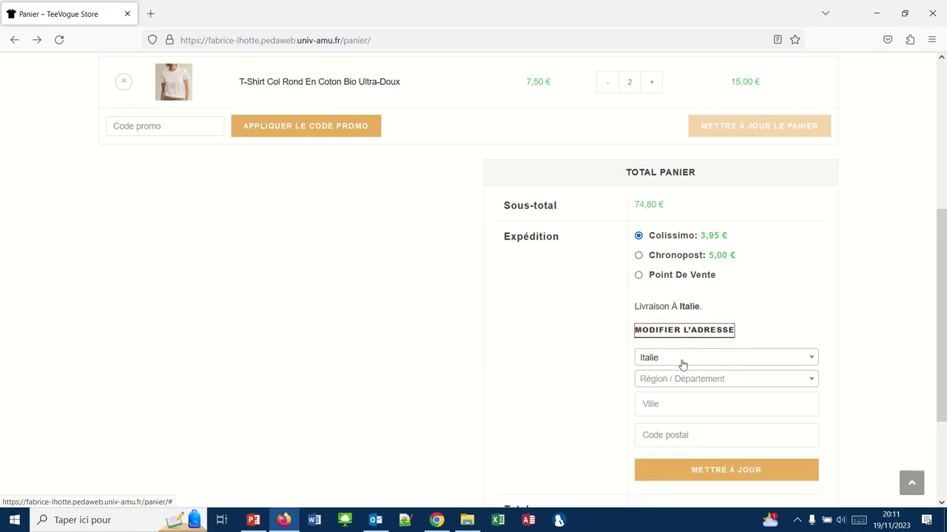
click(682, 362)
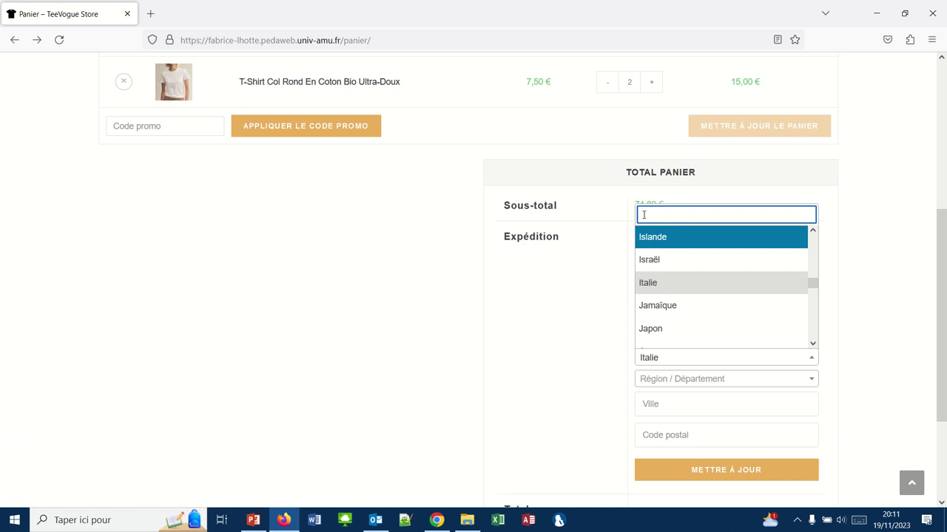
text(france)
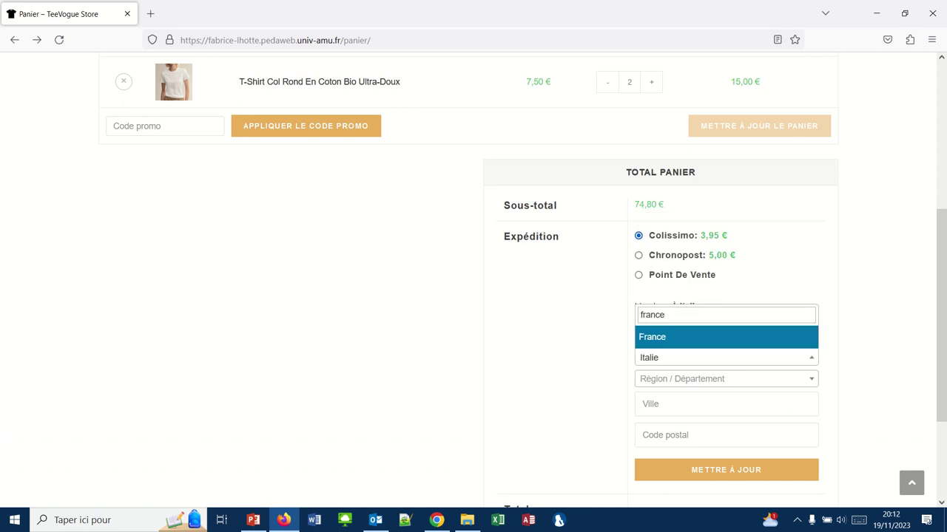
key(Return)
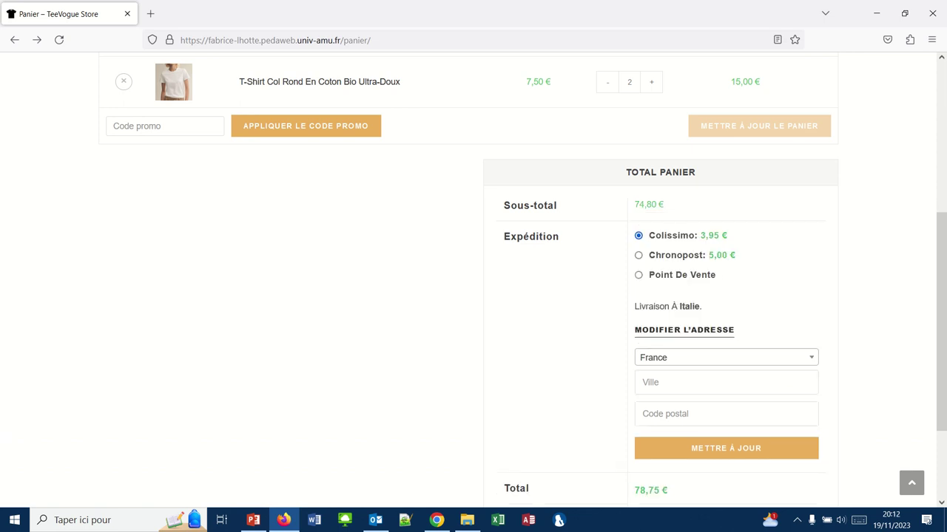
click(733, 447)
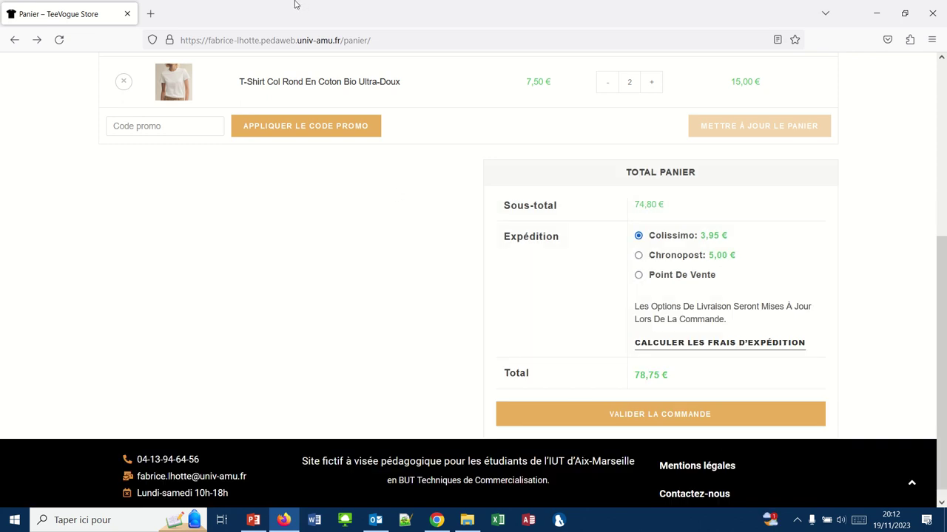
click(382, 23)
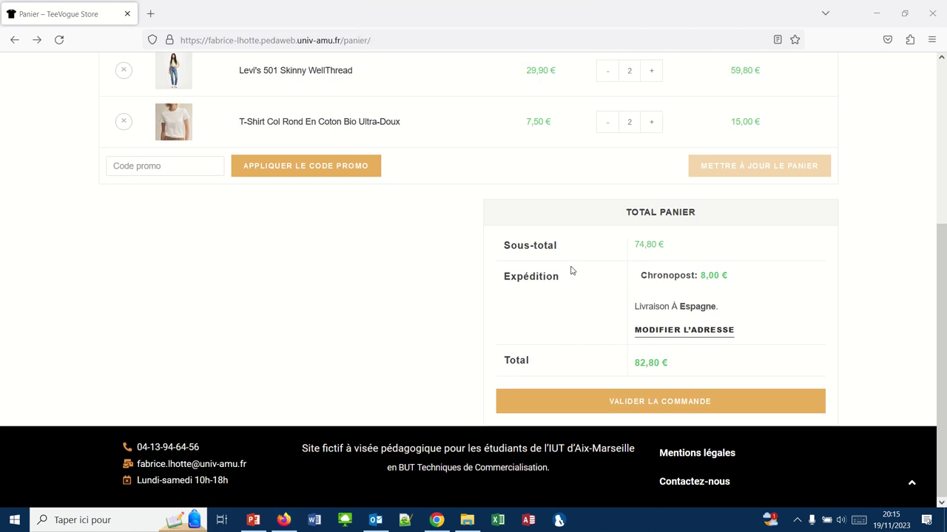
Set the cart destination to Estonie and recalculate, showing Chronopost at 15,00 €.
click(687, 335)
click(687, 357)
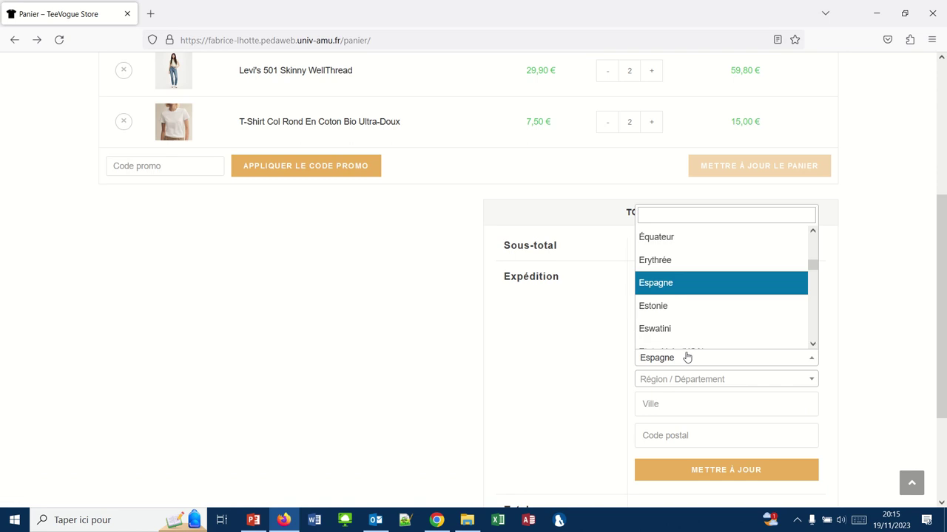
click(651, 307)
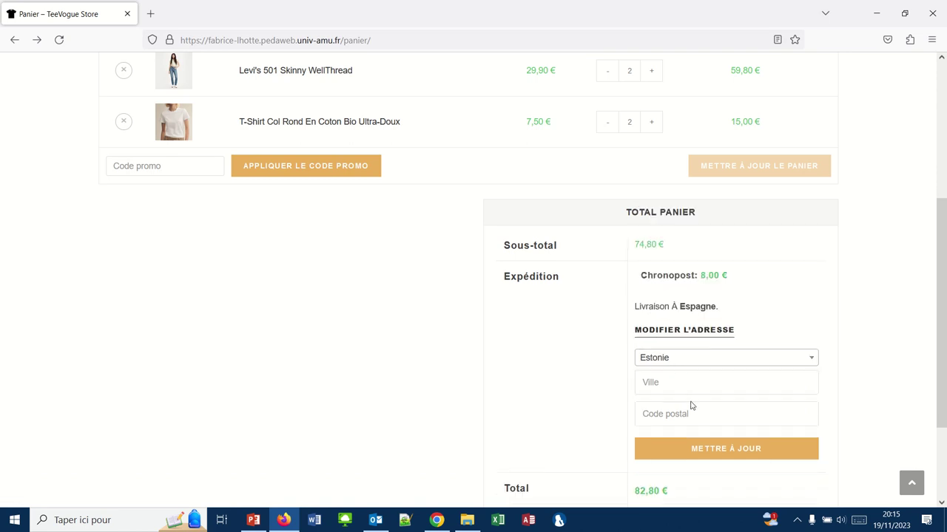
click(710, 446)
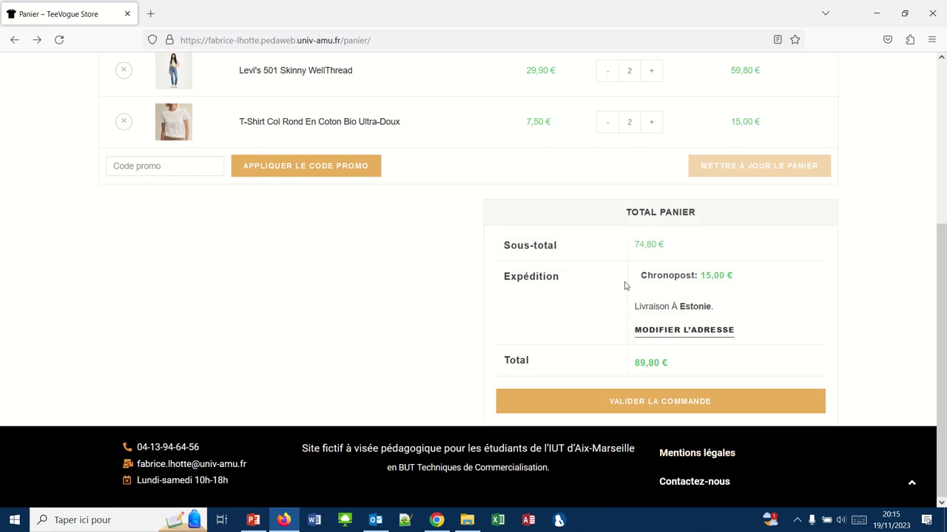
click(429, 515)
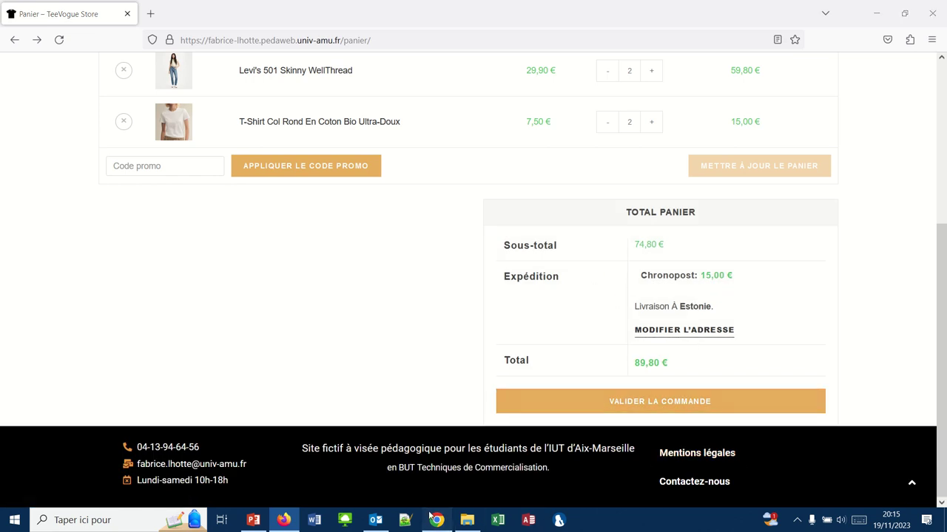
Review the France zone's methods: Colissimo, Chronopost, Livraison gratuite and Point de vente.
scroll(179, 246, up, 2)
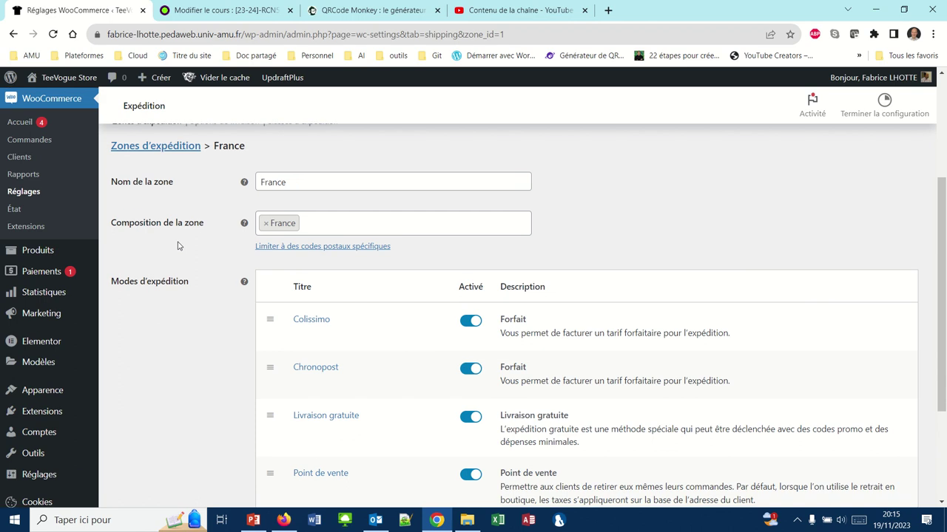
scroll(170, 276, up, 1)
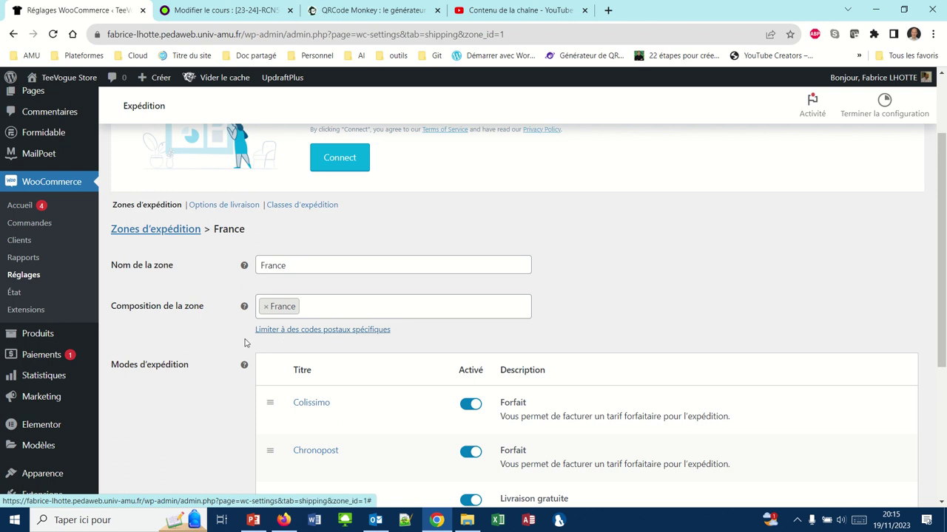
scroll(227, 340, down, 2)
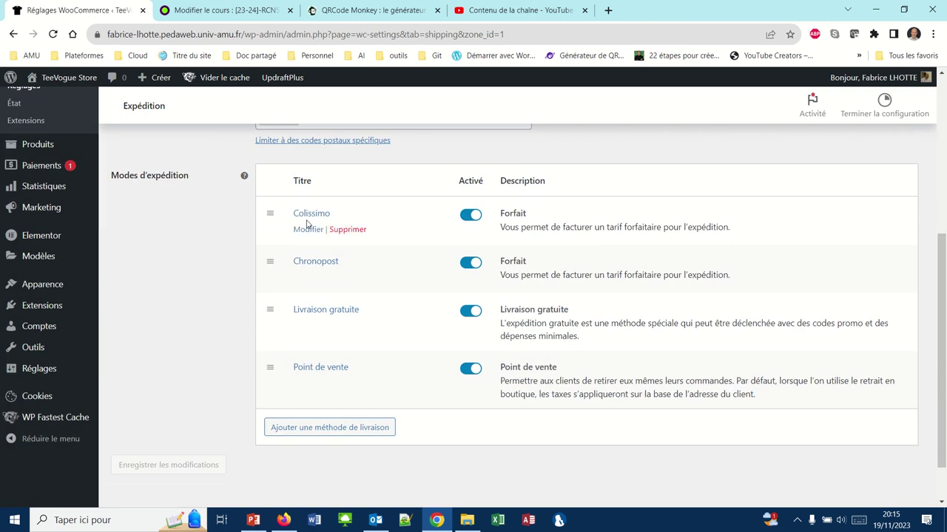
mouse_move(310, 370)
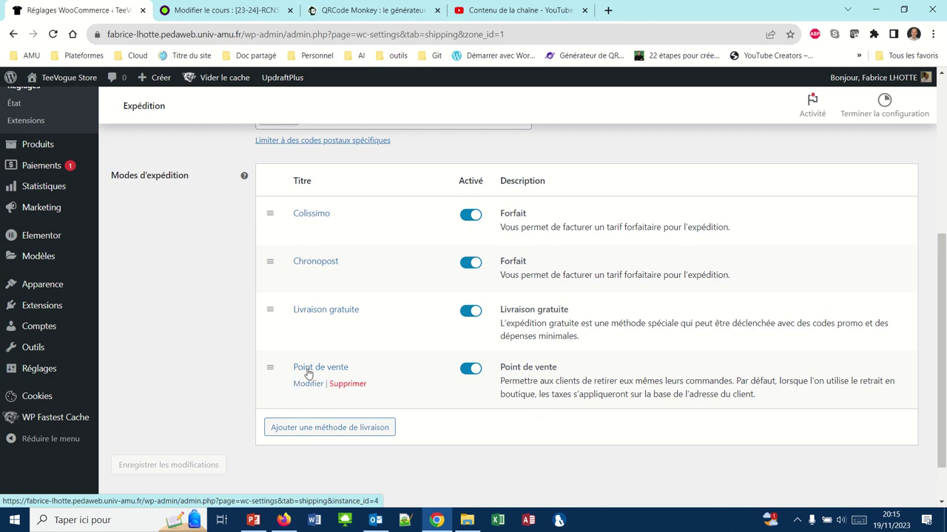
scroll(308, 373, up, 1)
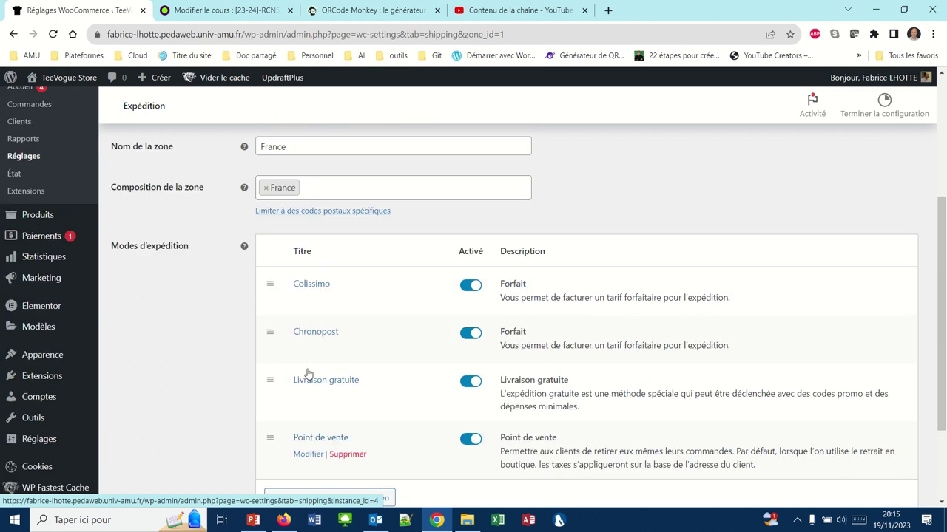
scroll(308, 374, down, 1)
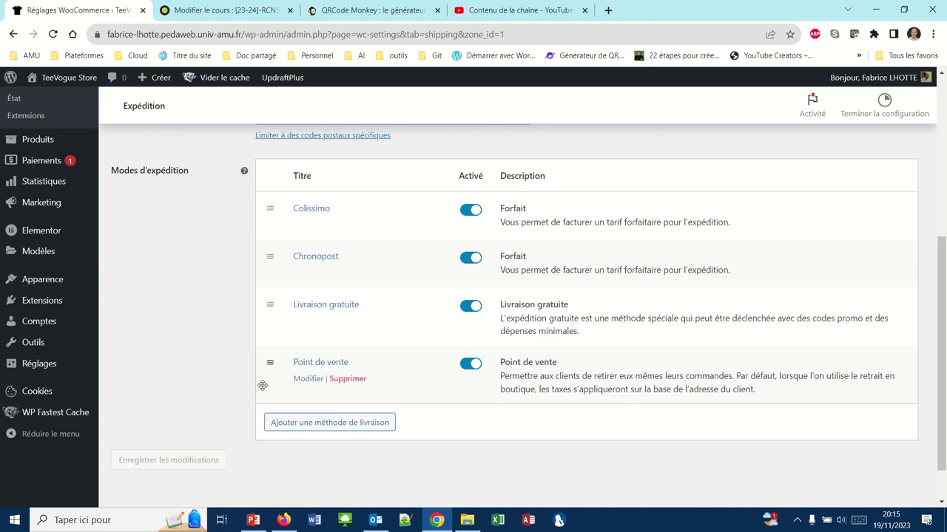
click(284, 520)
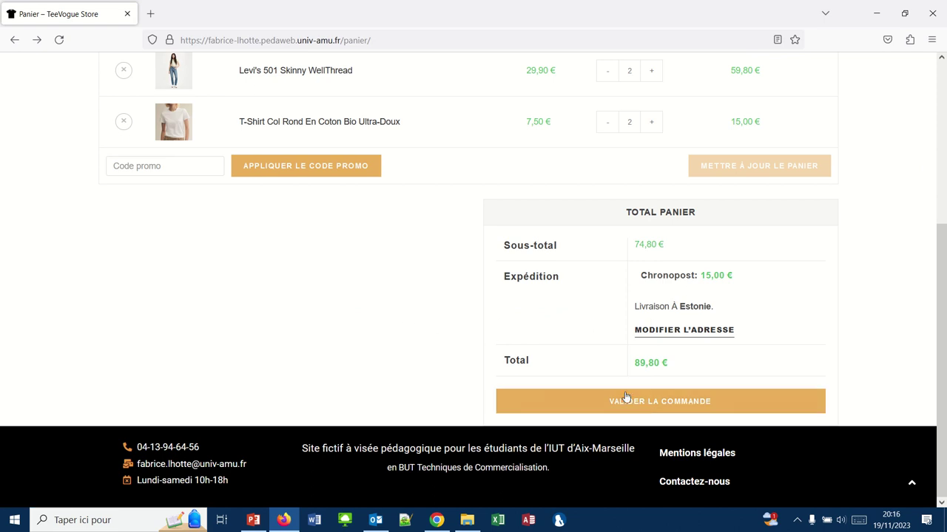
click(437, 521)
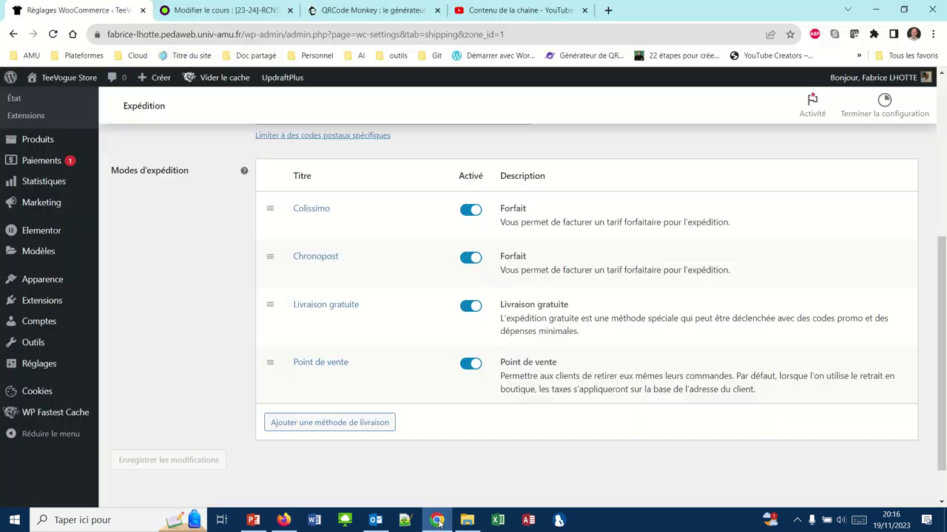
scroll(250, 149, up, 5)
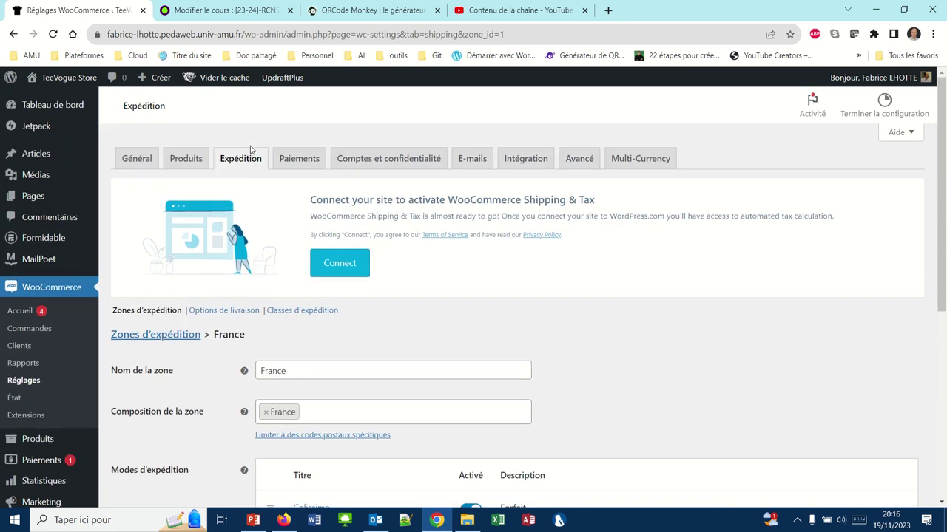
In Options de livraison, hide shipping costs until an address is entered and save.
click(236, 313)
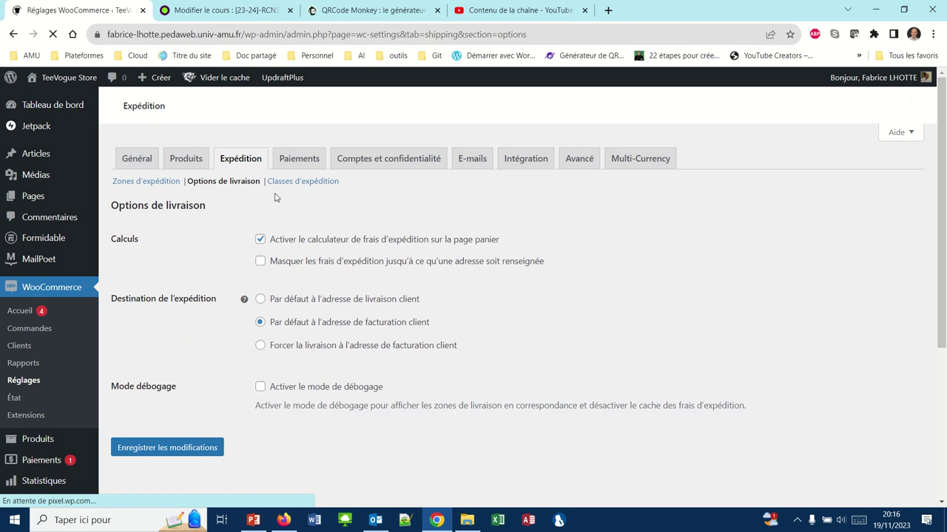
click(261, 263)
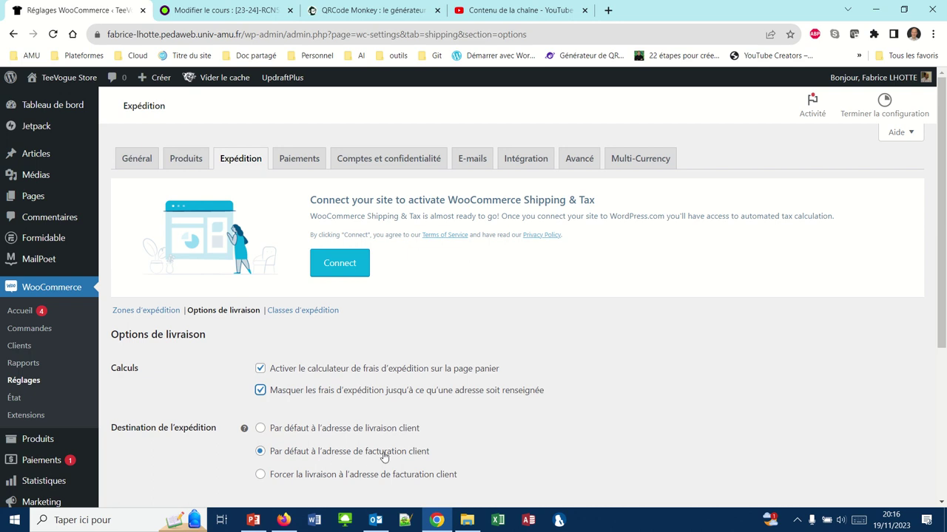
click(434, 520)
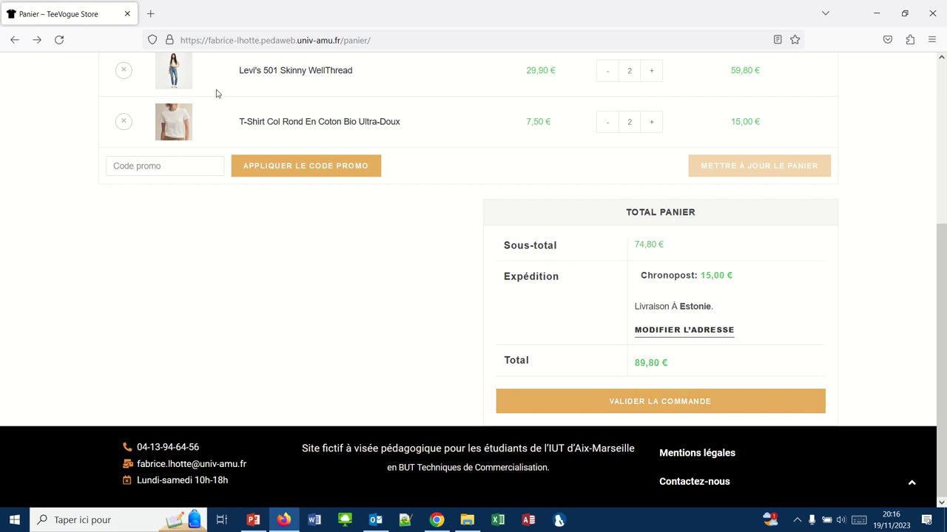
click(437, 520)
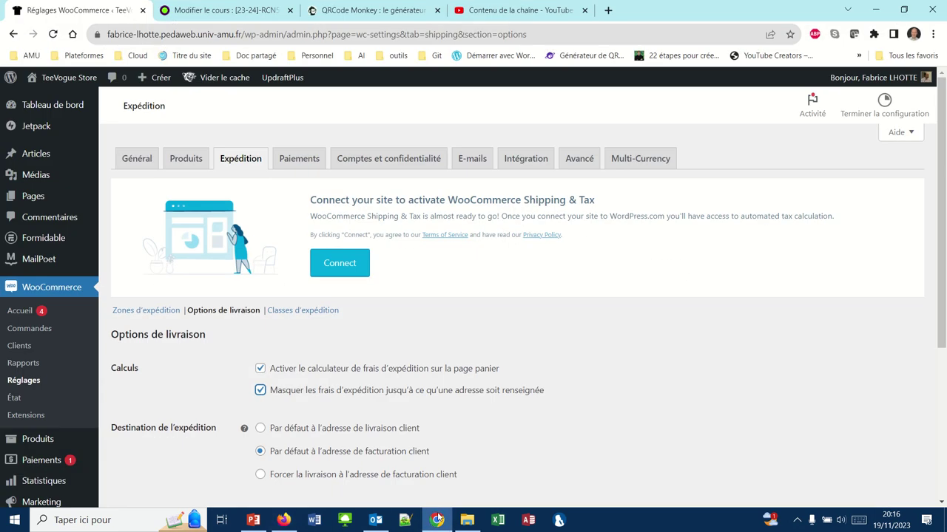
click(437, 519)
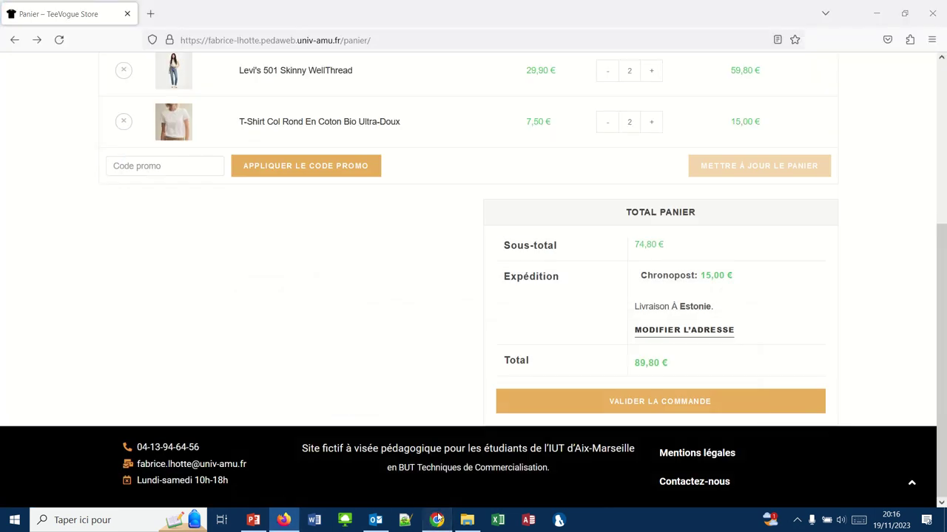
click(437, 520)
scroll(442, 359, down, 1)
scroll(442, 358, down, 3)
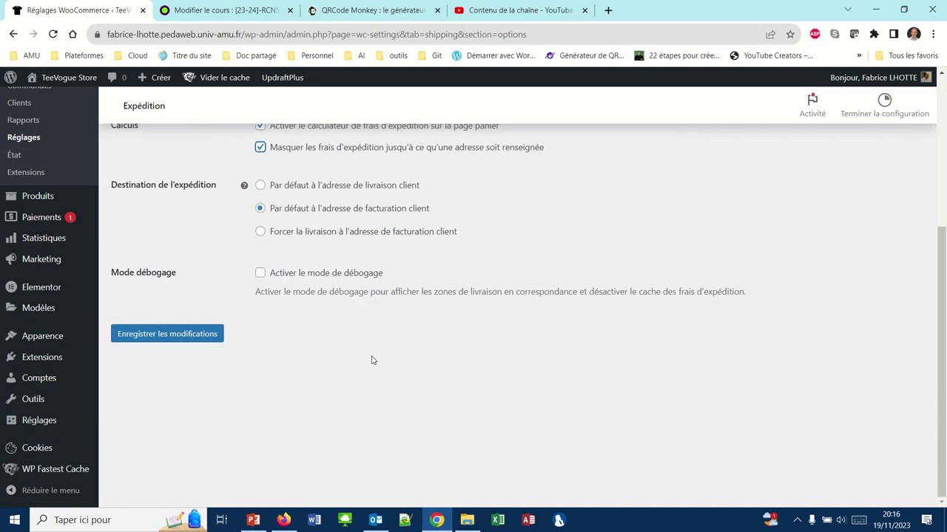
click(168, 333)
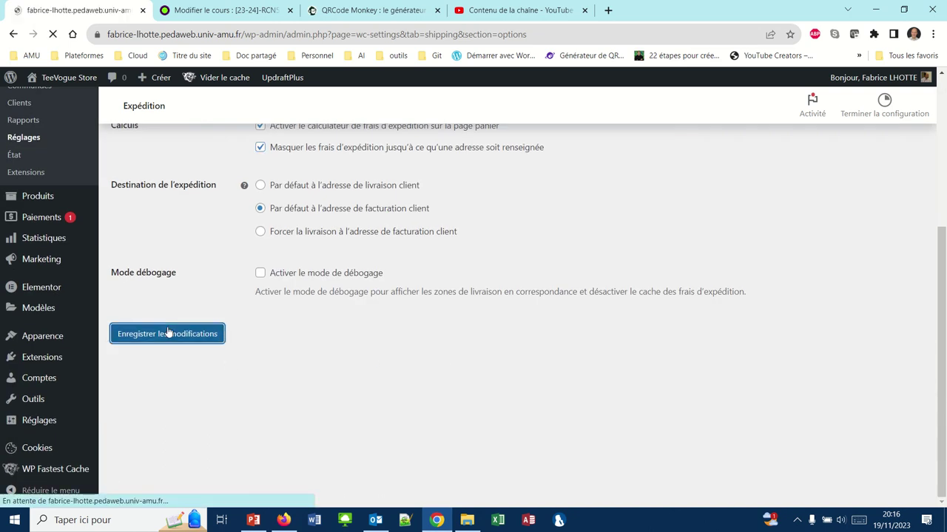
click(284, 520)
scroll(277, 281, up, 5)
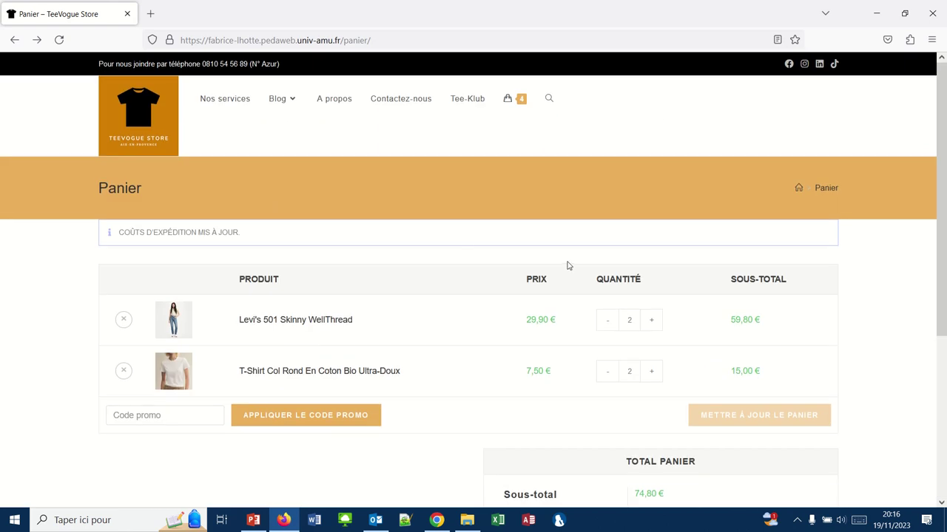
Reload the cart, proceed to checkout and enter the customer's first and last name.
click(59, 40)
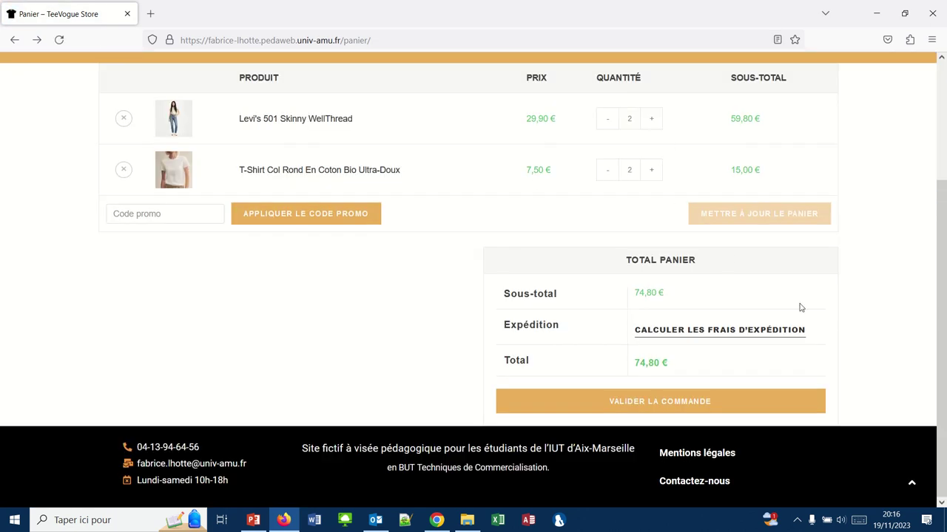
click(654, 403)
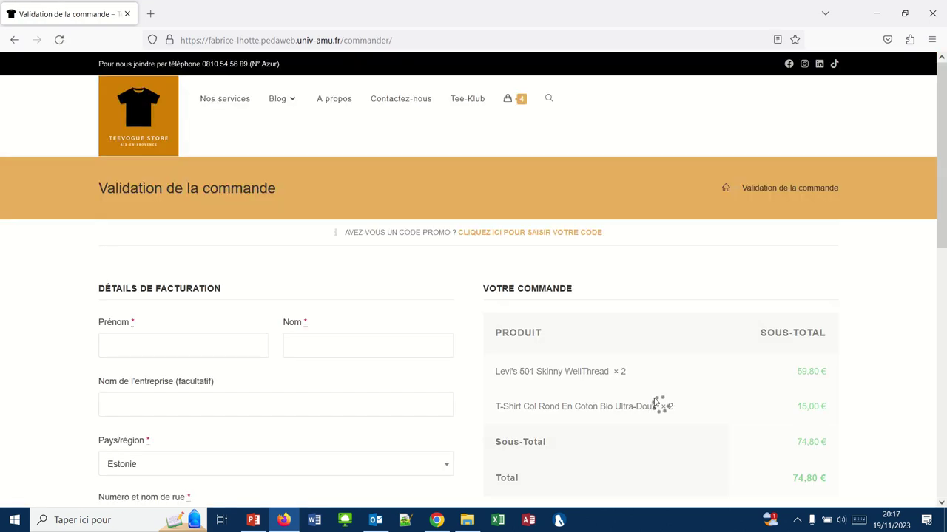
click(131, 351)
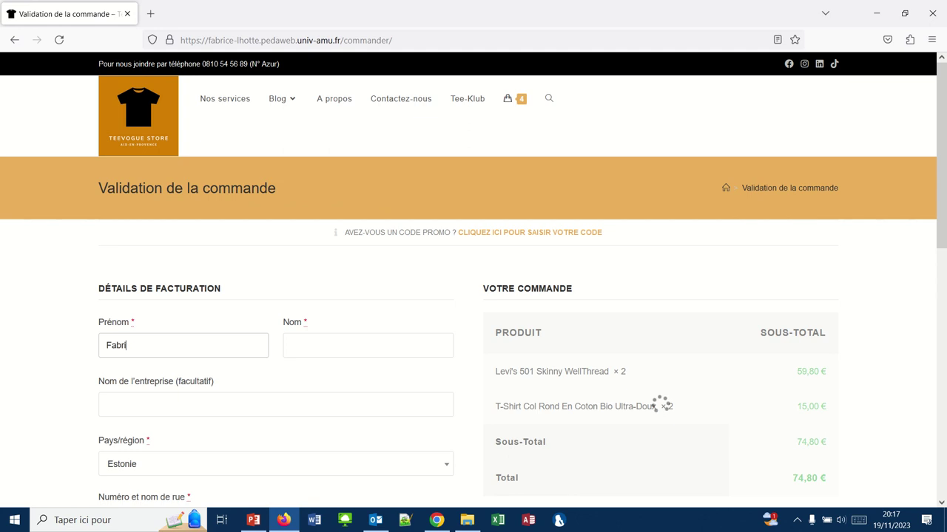
key(Tab)
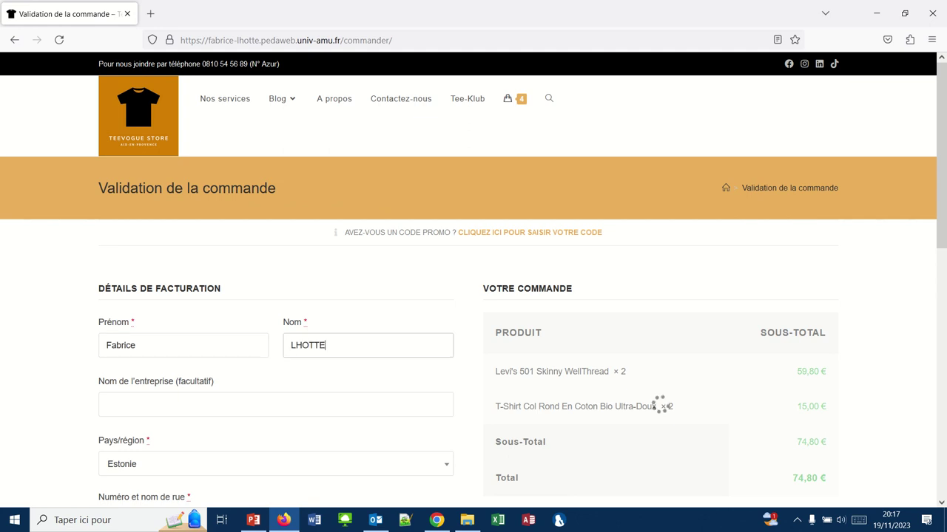
Enter company IUT d'Aix-Marseille, search the country list for France, and begin the street address.
click(110, 403)
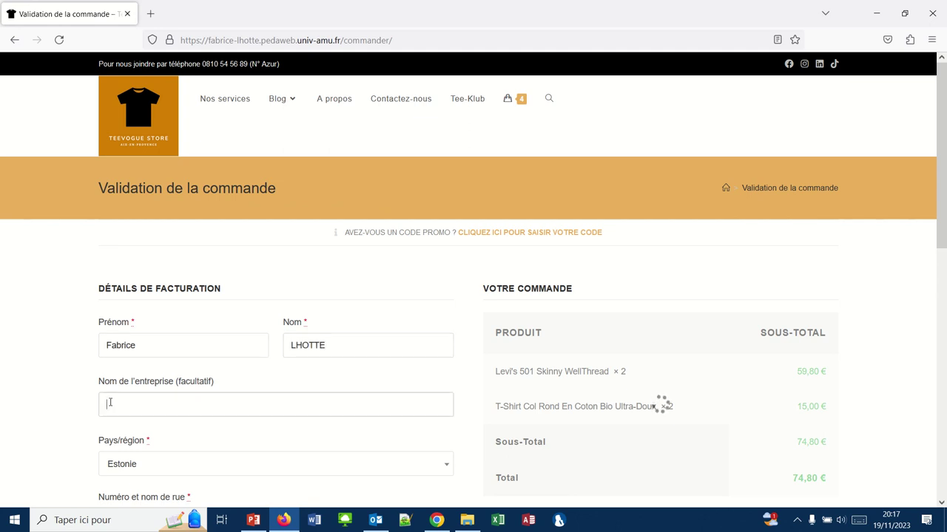
text(IUT d'Aix-Marsei)
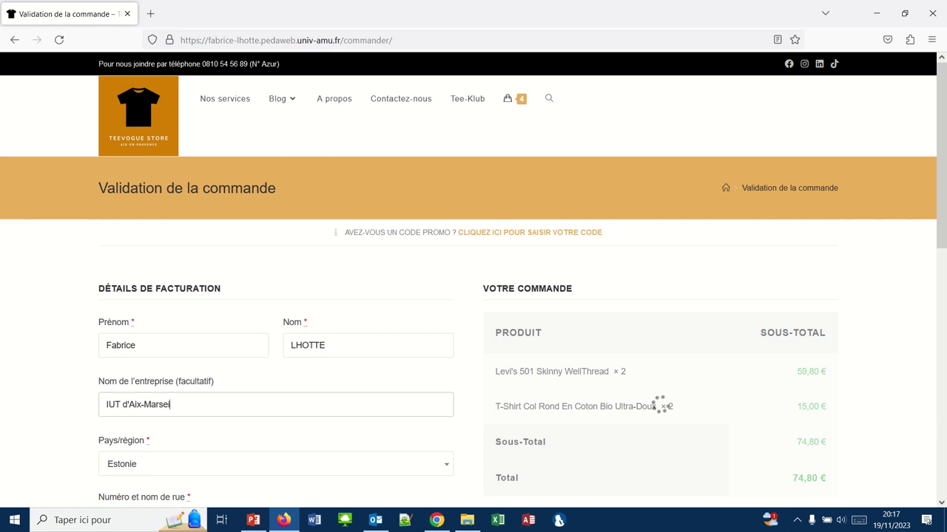
text(lle)
click(119, 464)
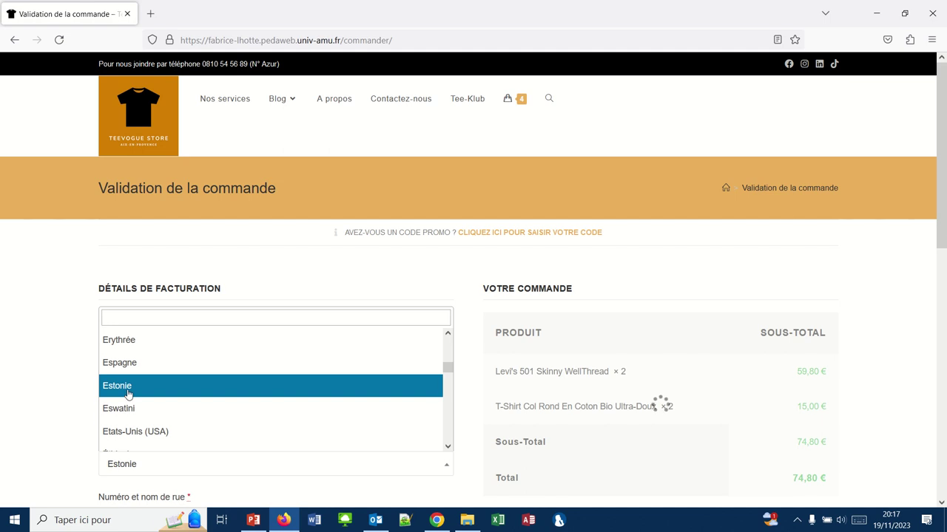
click(131, 319)
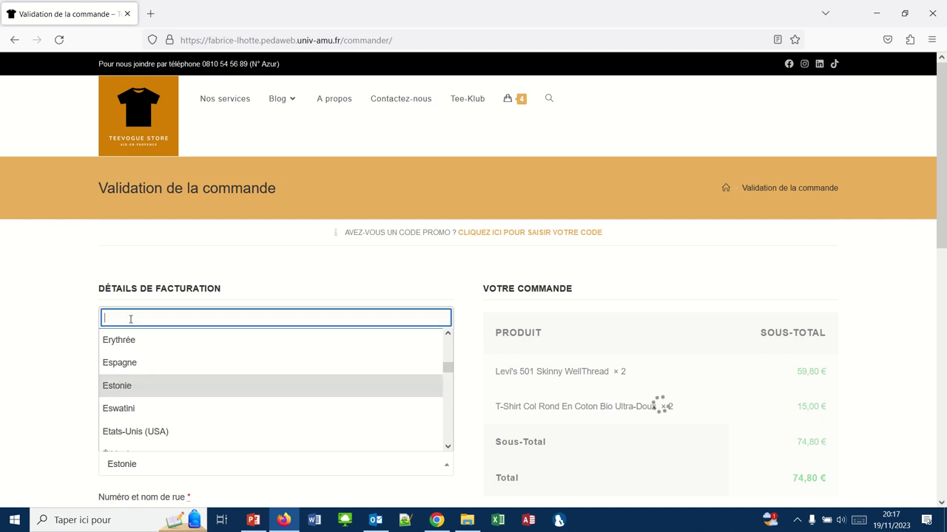
text(France)
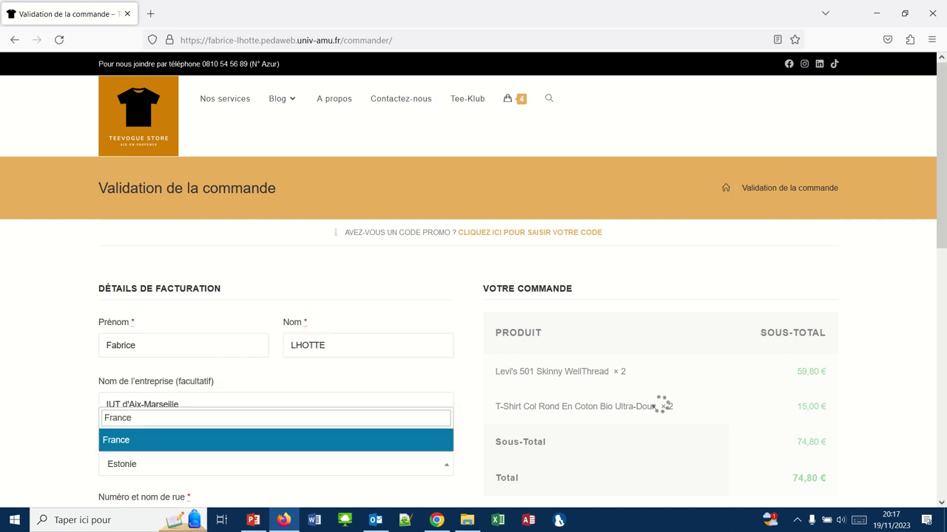
scroll(43, 373, down, 3)
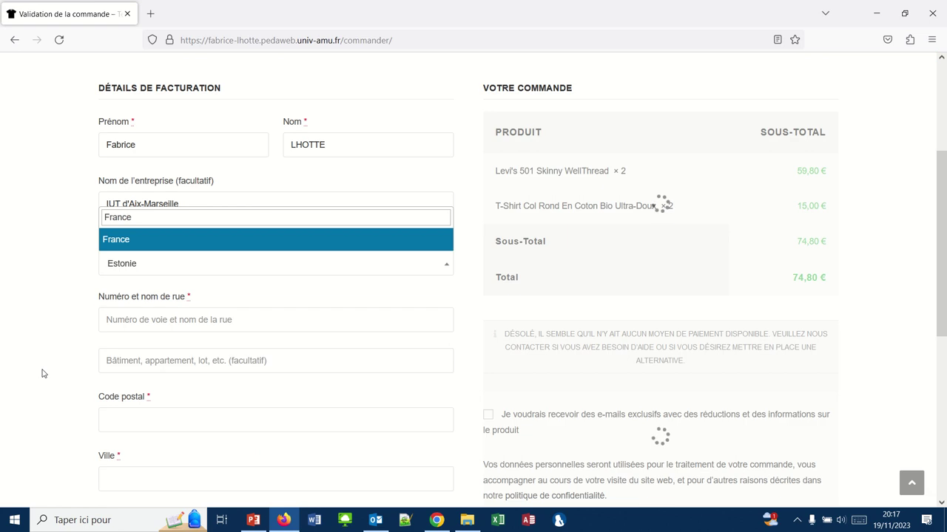
click(122, 323)
text(413 rue G. Berger)
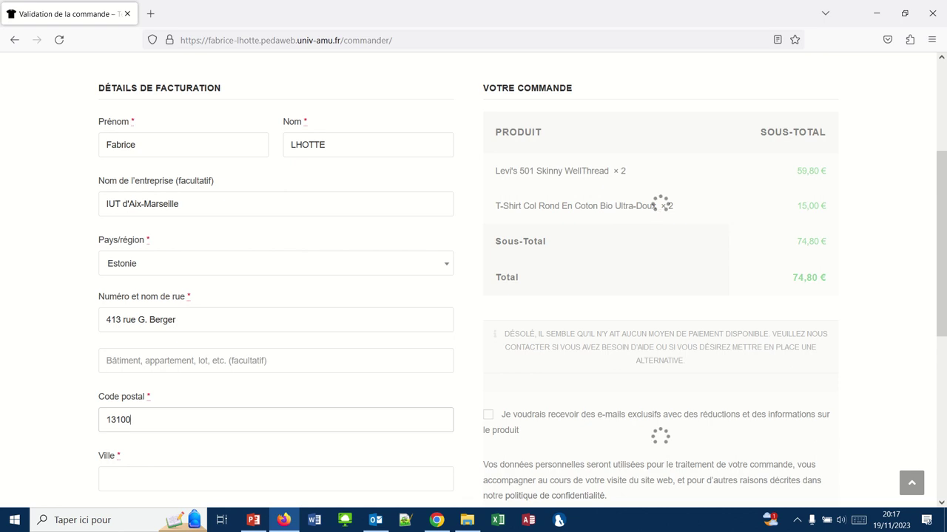
click(130, 472)
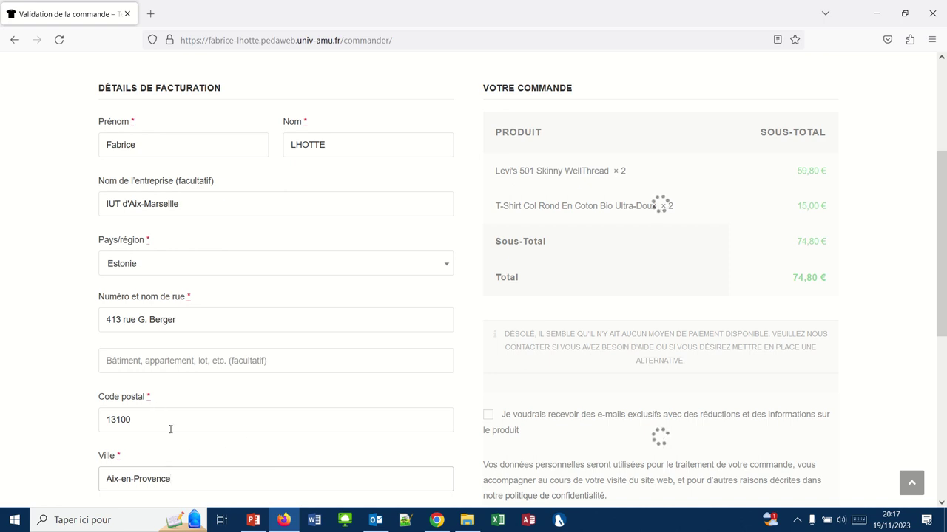
Tick 'Expédier à une adresse différente ?' to reveal a separate delivery address form.
scroll(226, 453, down, 2)
scroll(226, 450, down, 2)
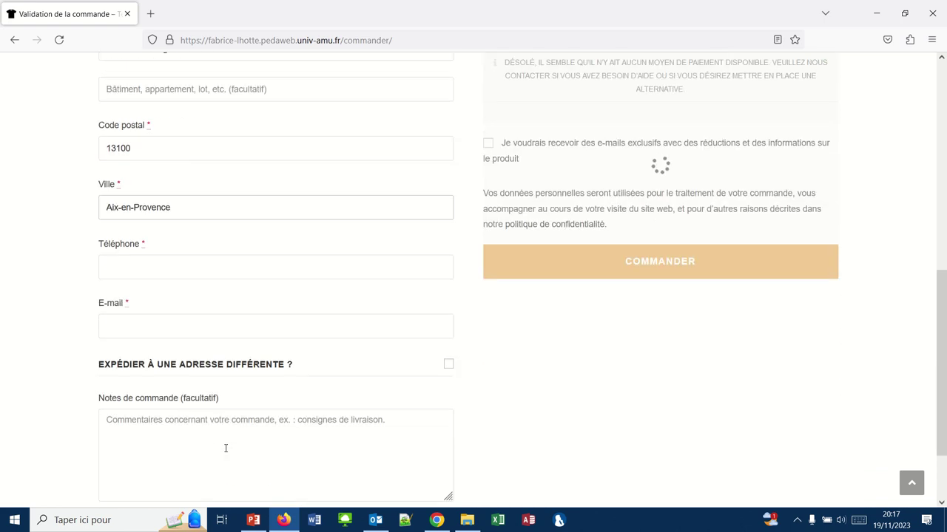
scroll(225, 450, down, 1)
scroll(226, 449, up, 2)
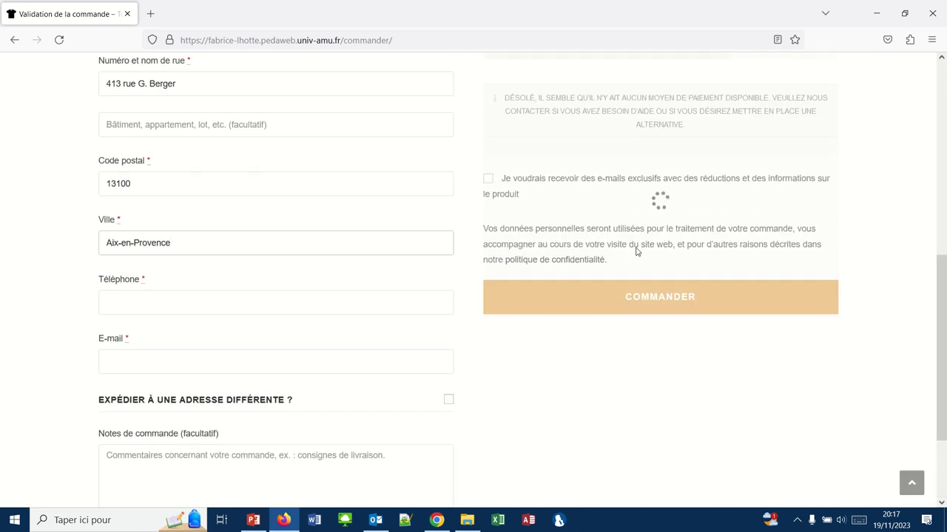
scroll(622, 212, up, 1)
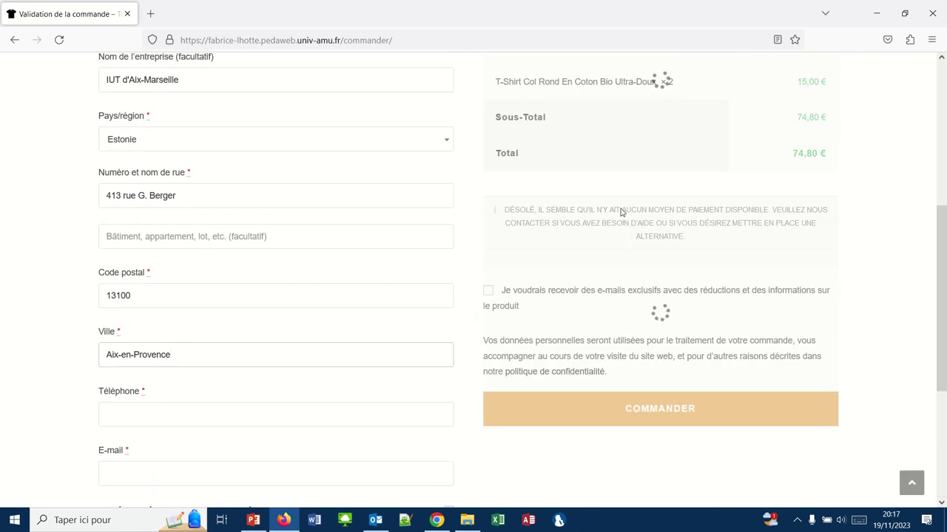
scroll(622, 212, up, 2)
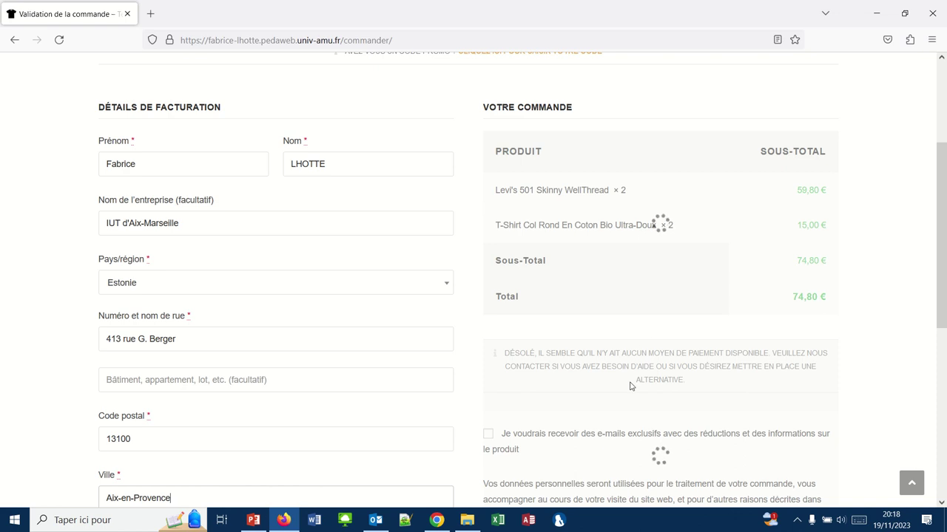
scroll(631, 385, down, 3)
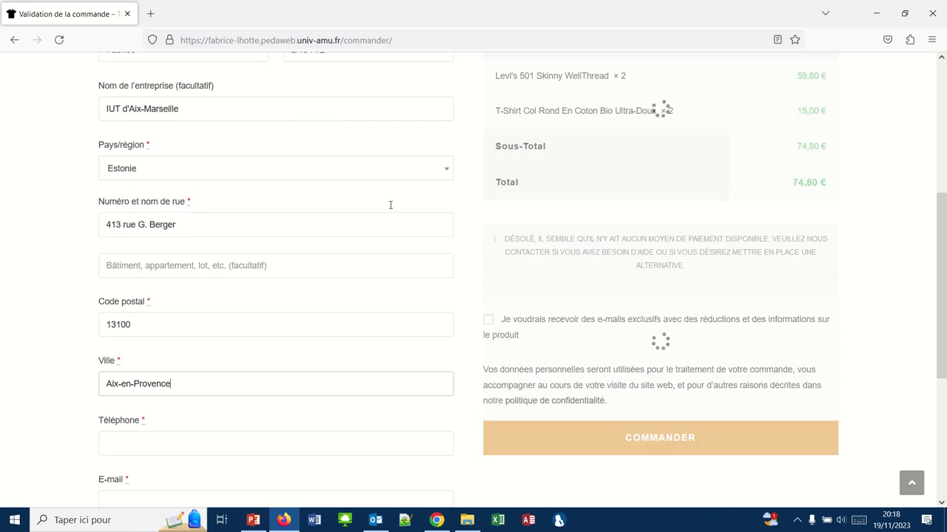
scroll(386, 372, down, 4)
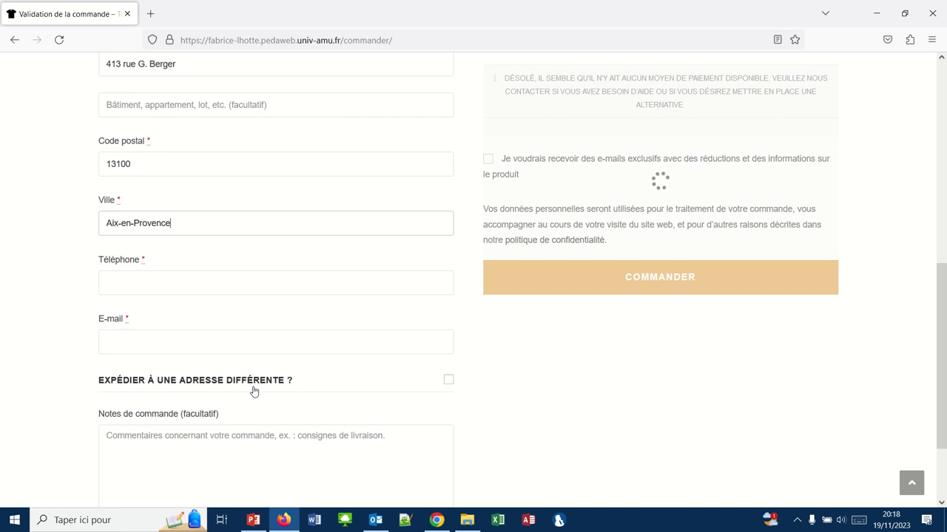
scroll(253, 391, down, 3)
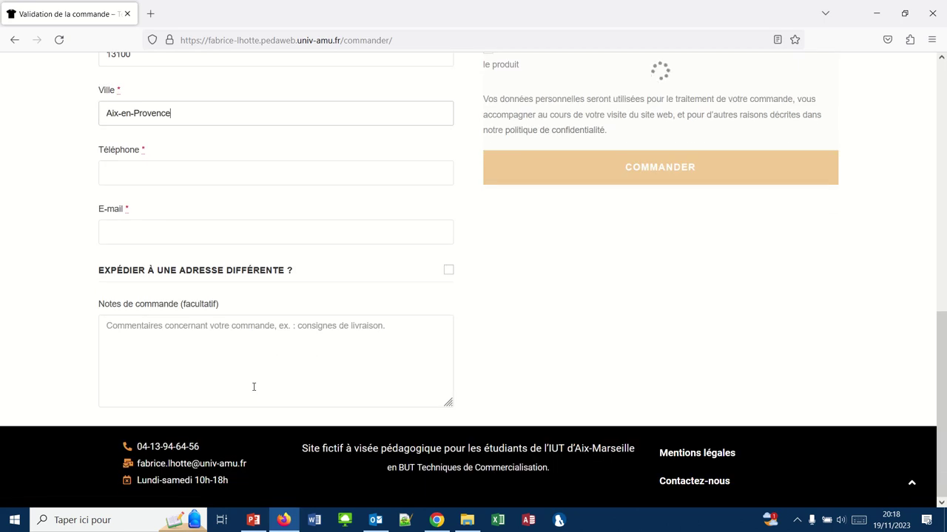
click(446, 275)
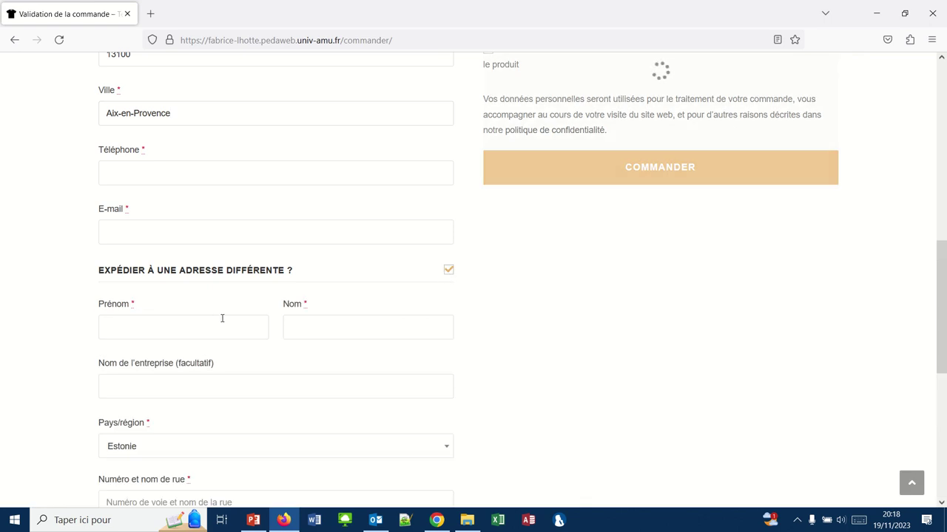
scroll(234, 379, up, 3)
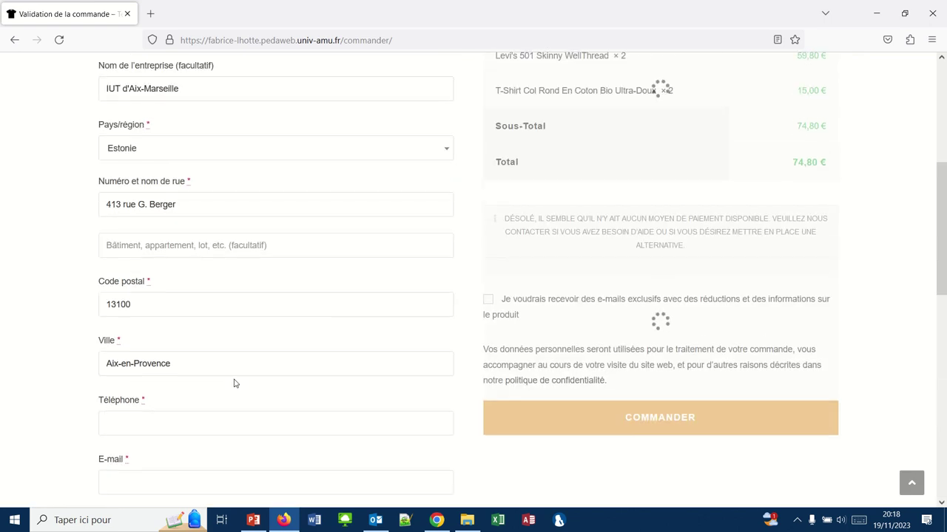
scroll(234, 380, down, 3)
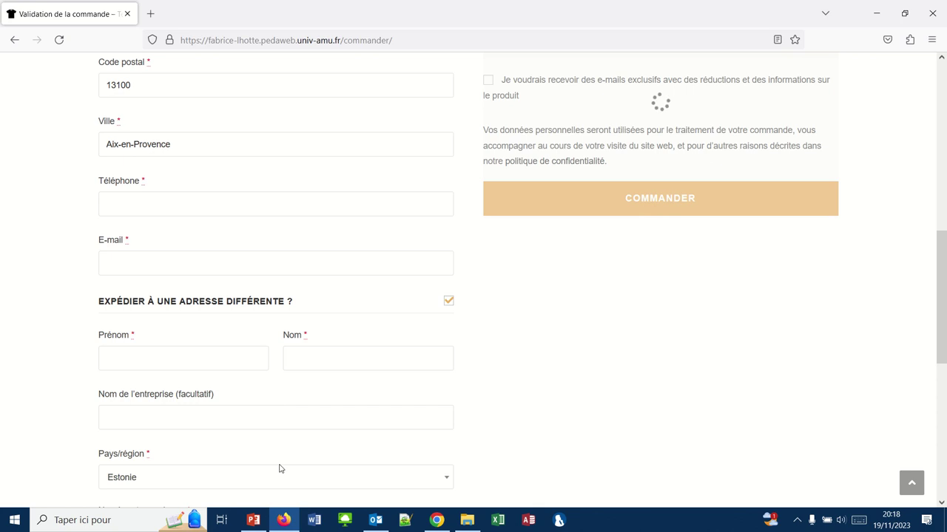
Set the shipping destination to 'Par défaut à l'adresse de livraison client' and save.
click(436, 519)
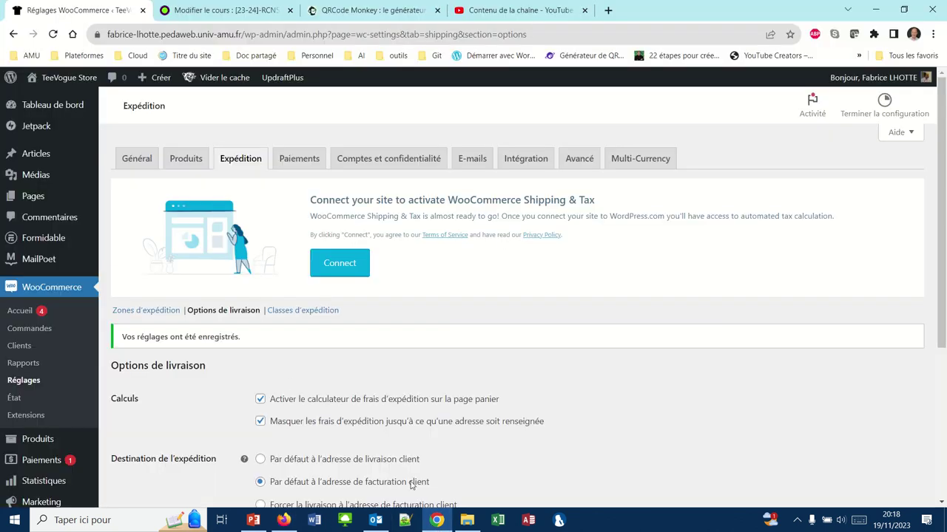
scroll(292, 385, down, 3)
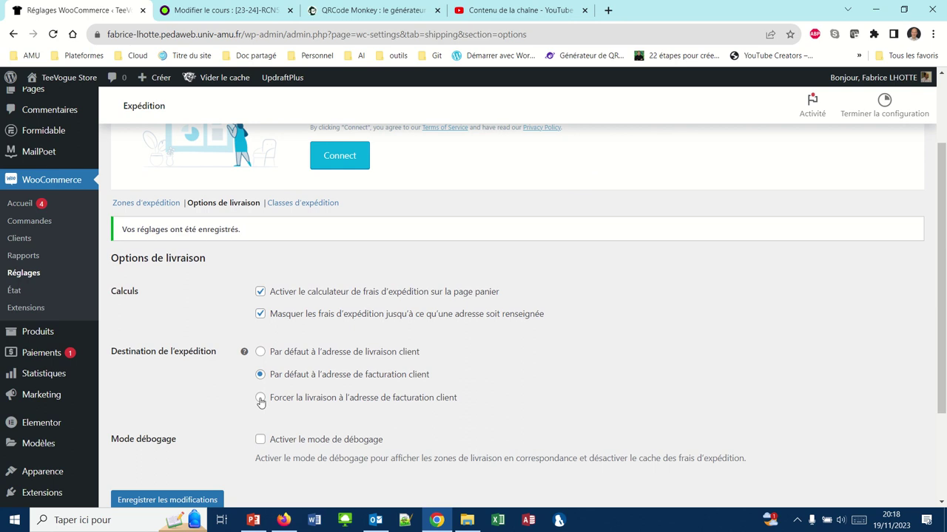
click(260, 353)
click(189, 501)
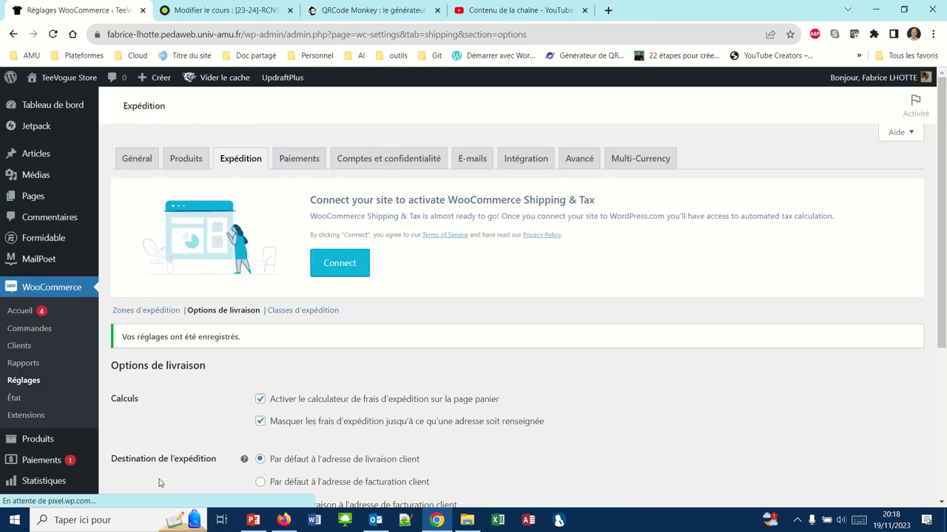
scroll(194, 463, down, 3)
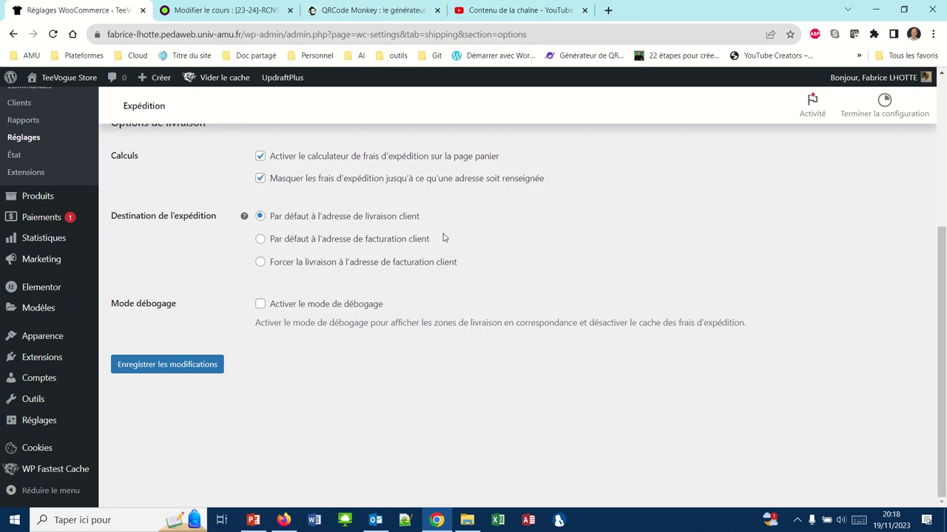
click(283, 520)
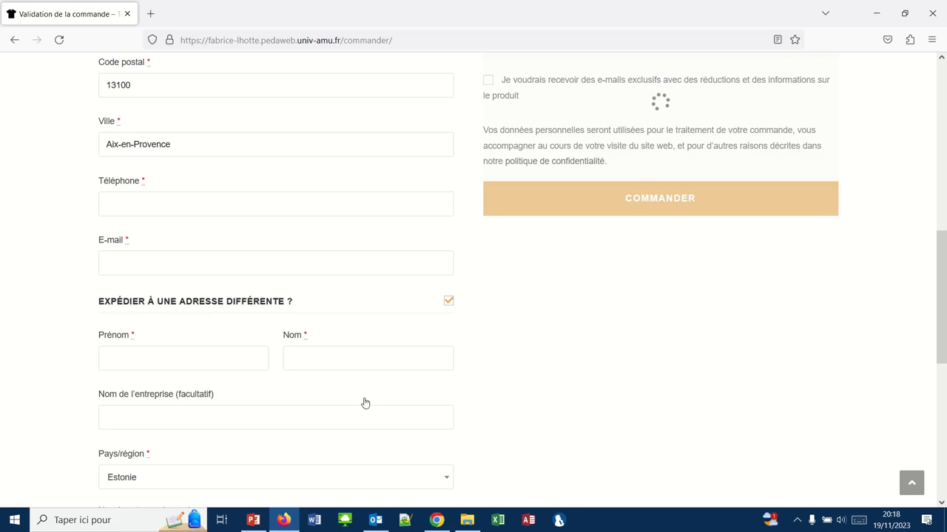
Reload the checkout to apply the new default shipping destination setting.
click(59, 42)
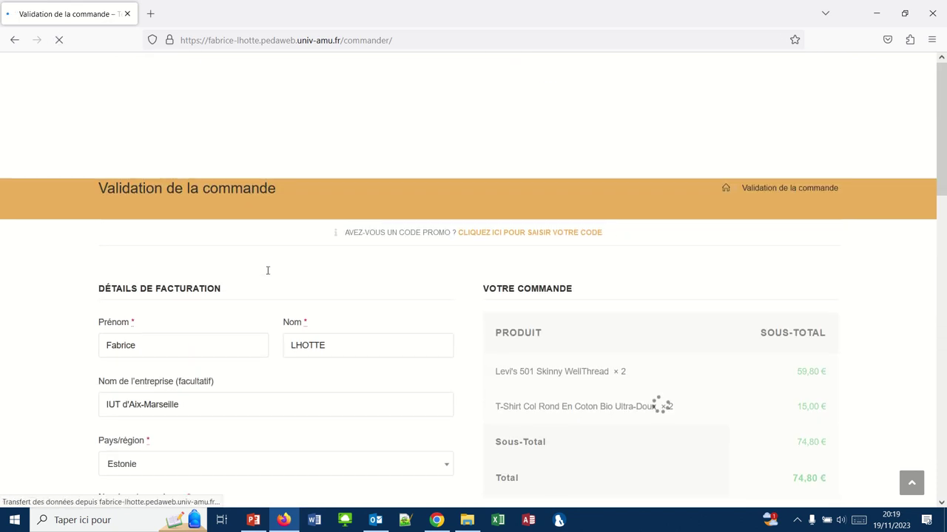
scroll(268, 274, up, 3)
scroll(268, 274, up, 3)
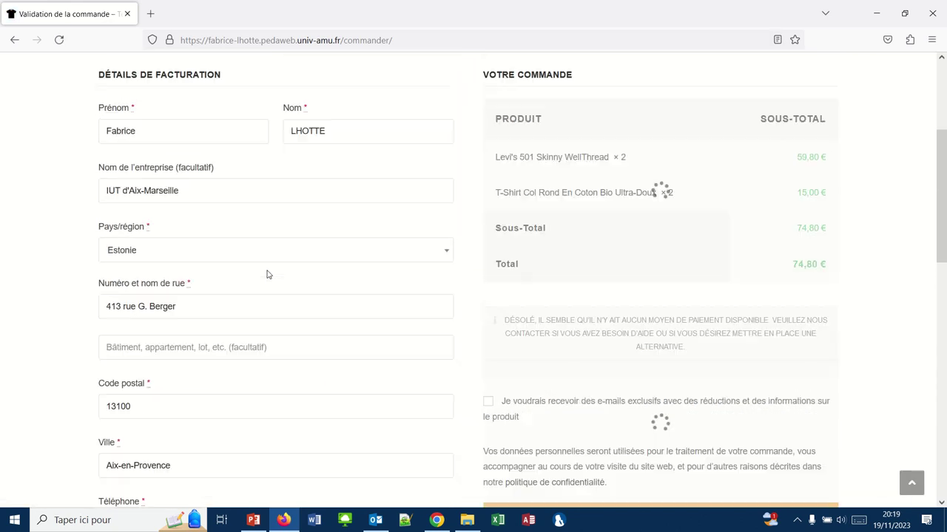
scroll(268, 275, down, 2)
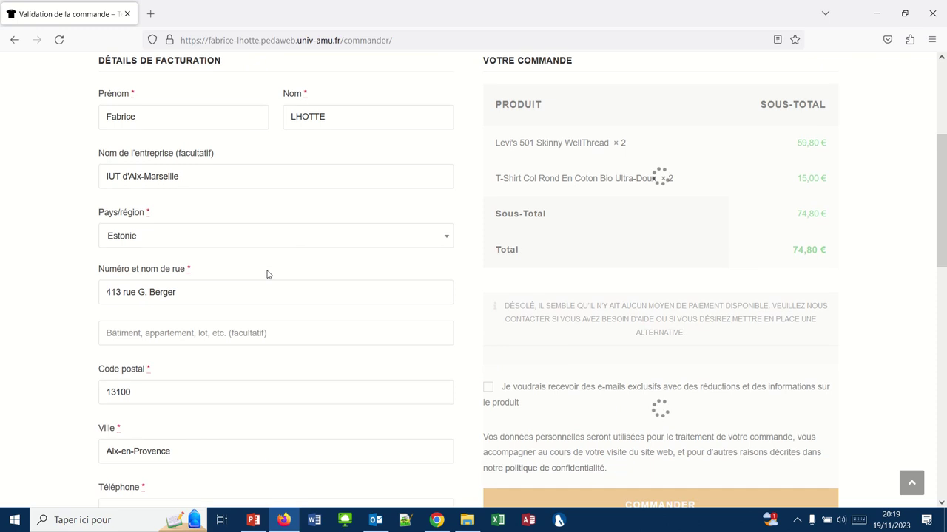
scroll(269, 274, up, 3)
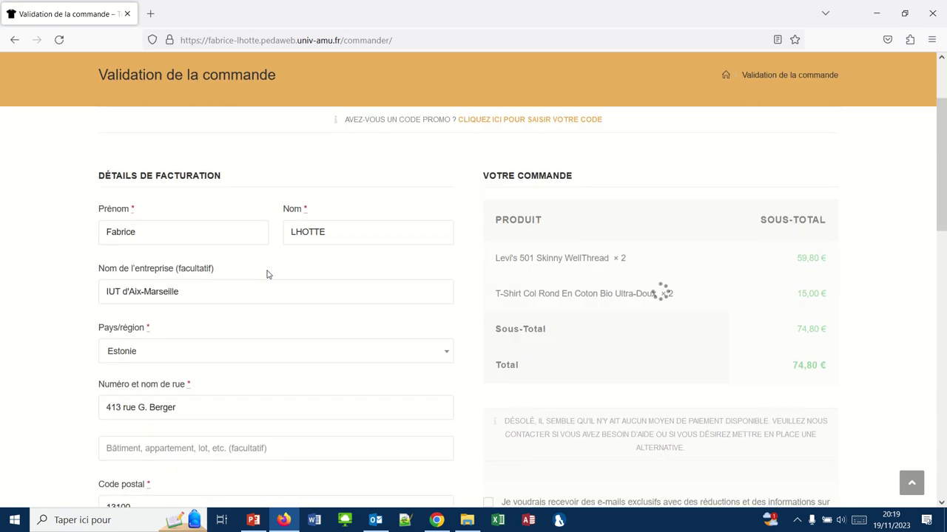
scroll(268, 274, down, 3)
scroll(269, 274, down, 5)
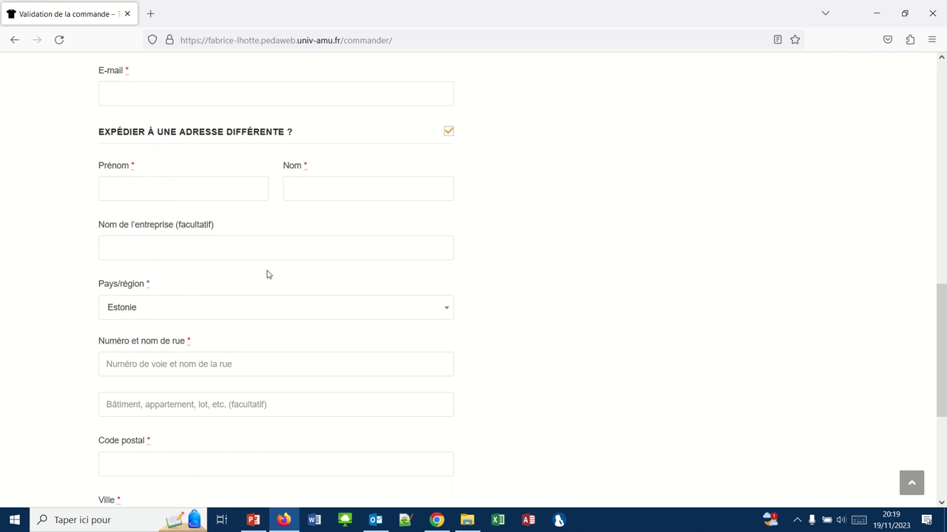
scroll(268, 274, down, 1)
scroll(268, 275, down, 2)
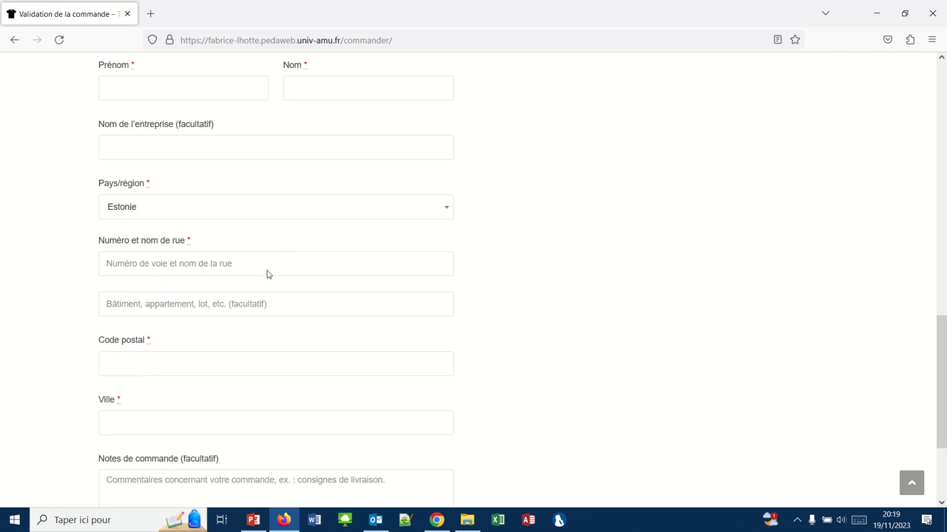
scroll(267, 273, up, 1)
Choose France as the checkout's shipping country.
click(131, 240)
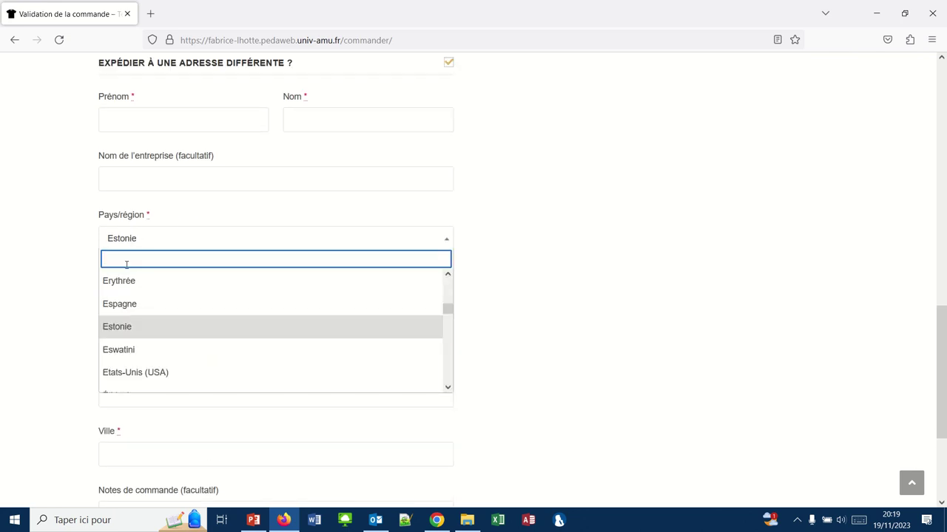
text(france)
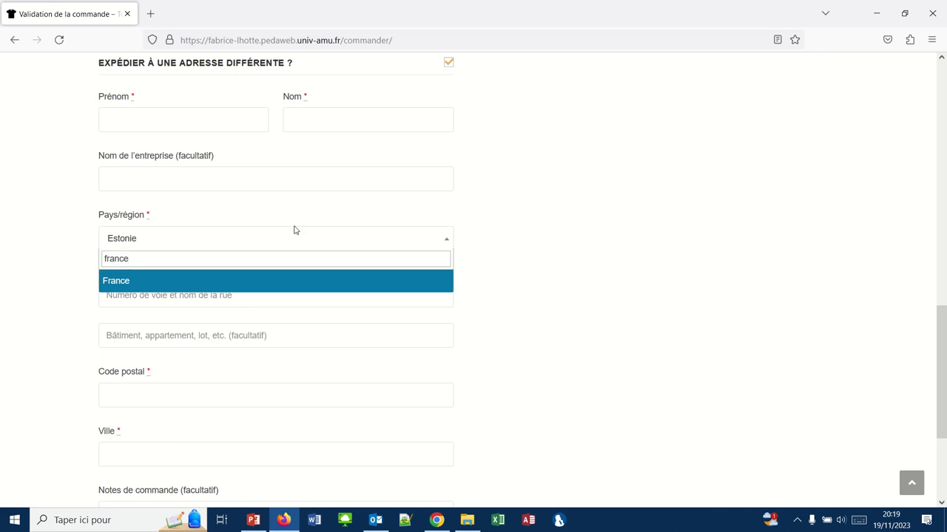
click(484, 231)
scroll(484, 231, up, 10)
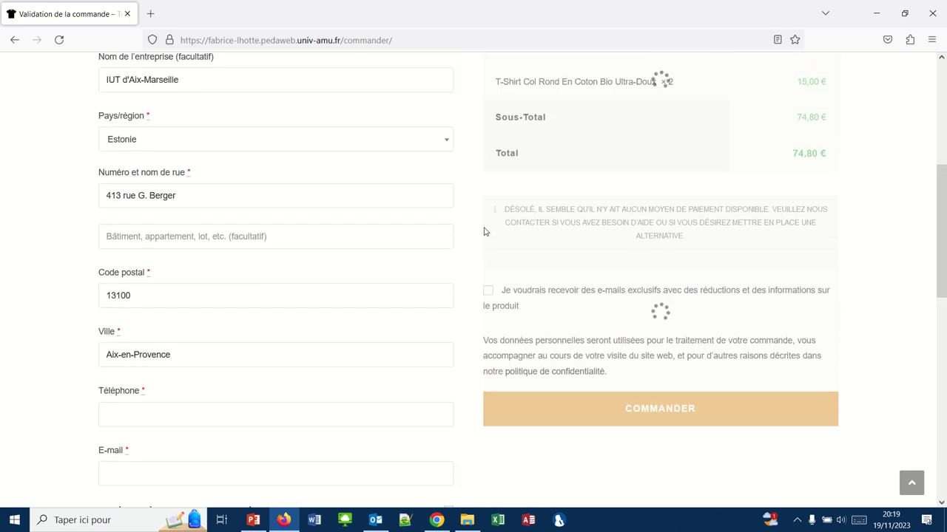
scroll(484, 232, up, 5)
scroll(483, 231, down, 2)
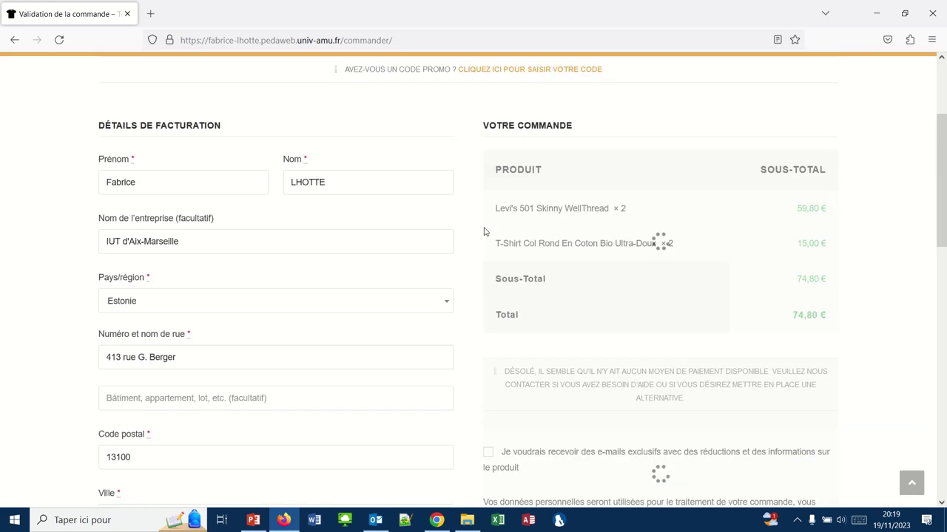
scroll(483, 231, down, 1)
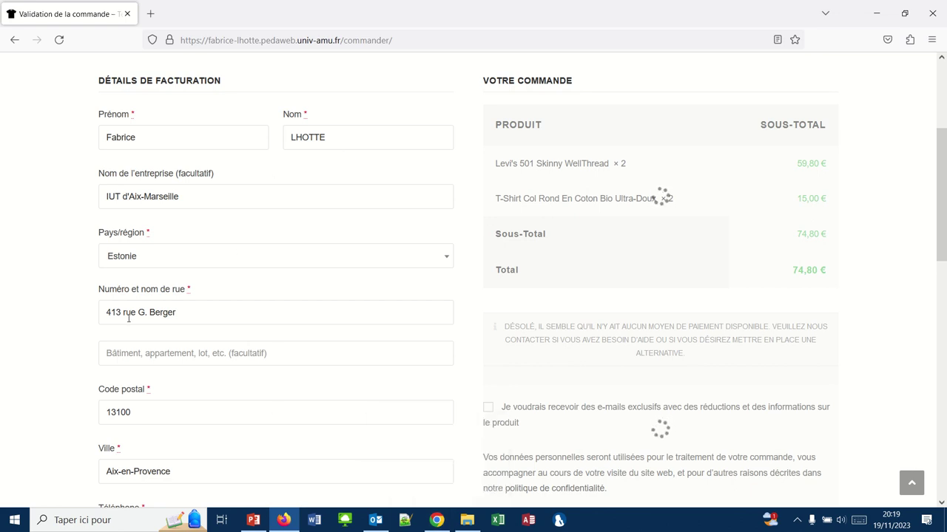
Go back from checkout to the TeeVogue cart, then switch to the WooCommerce admin in Chrome.
scroll(129, 318, up, 2)
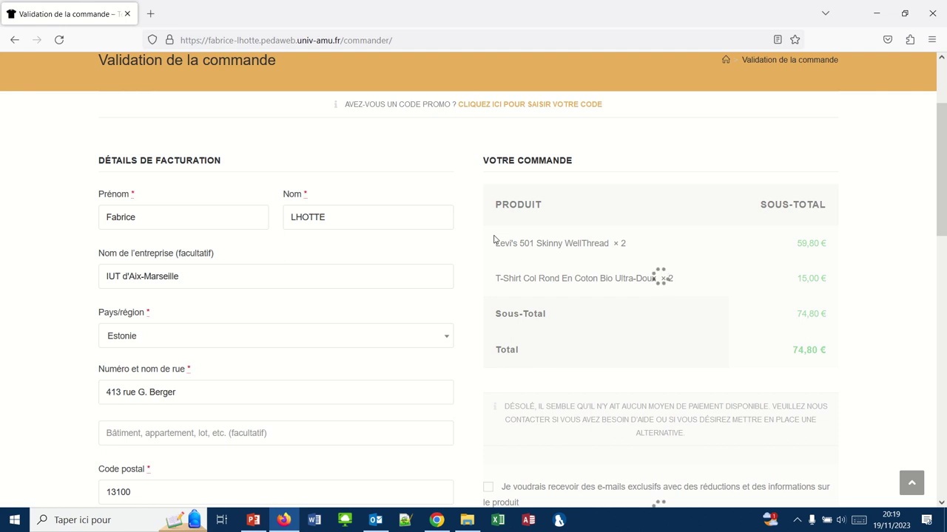
scroll(361, 171, up, 2)
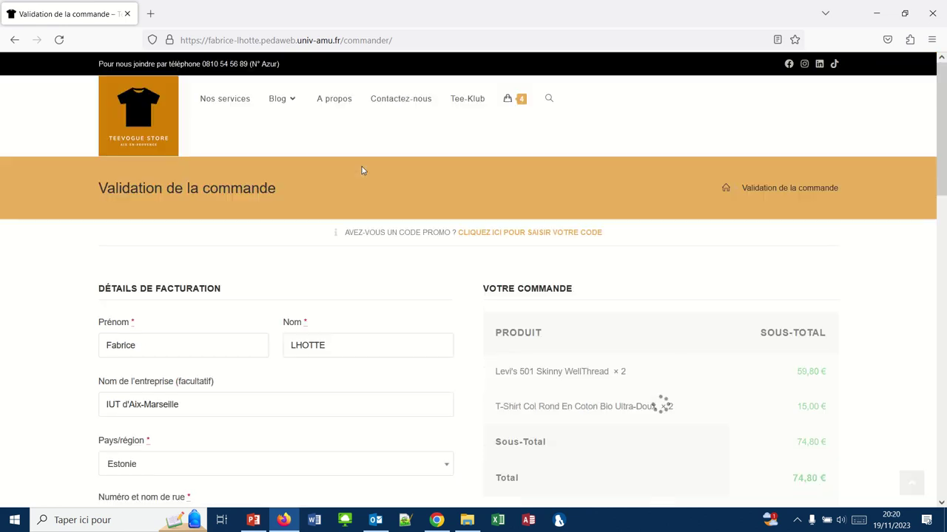
click(14, 40)
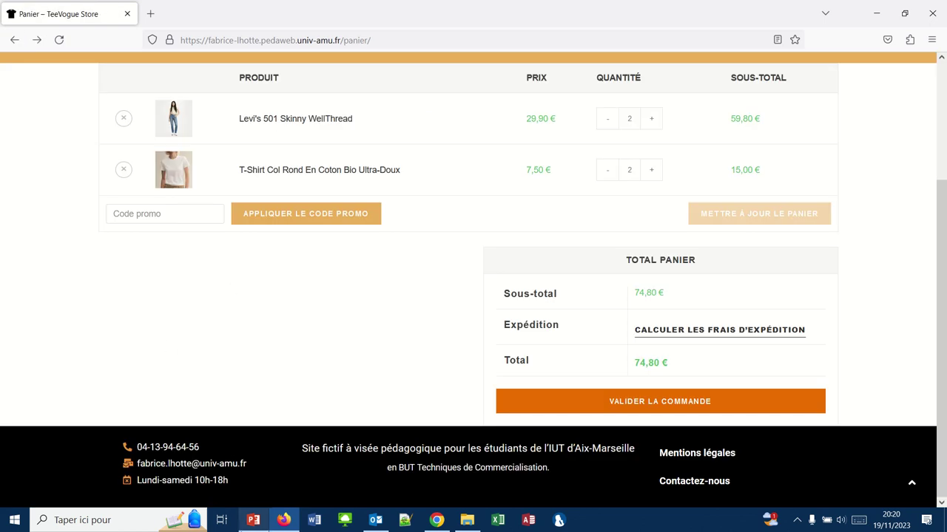
click(435, 521)
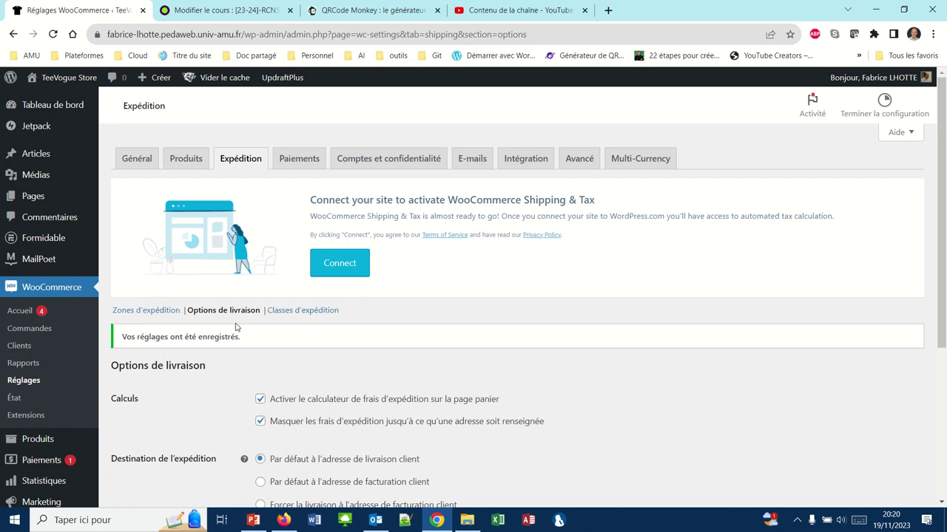
Add and save a new shipping class named 'Pantalon' (identifier pantalon).
click(301, 311)
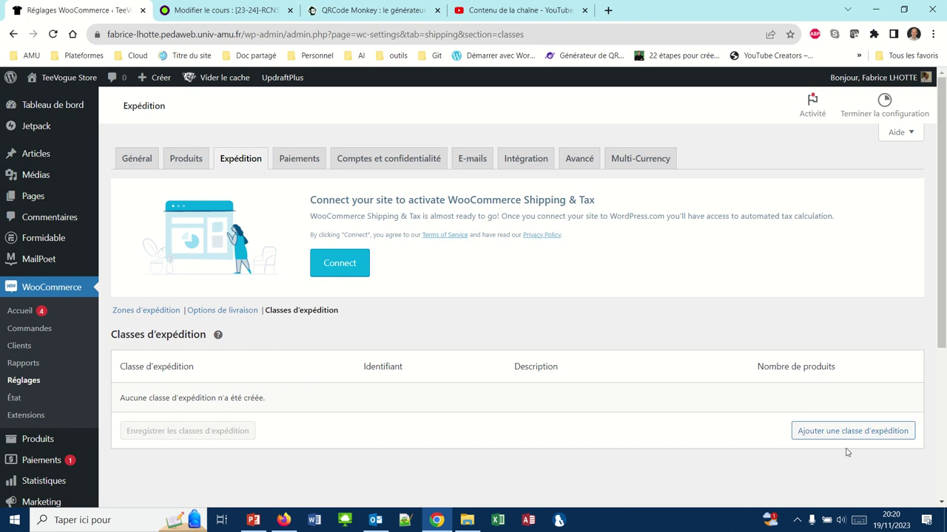
click(824, 433)
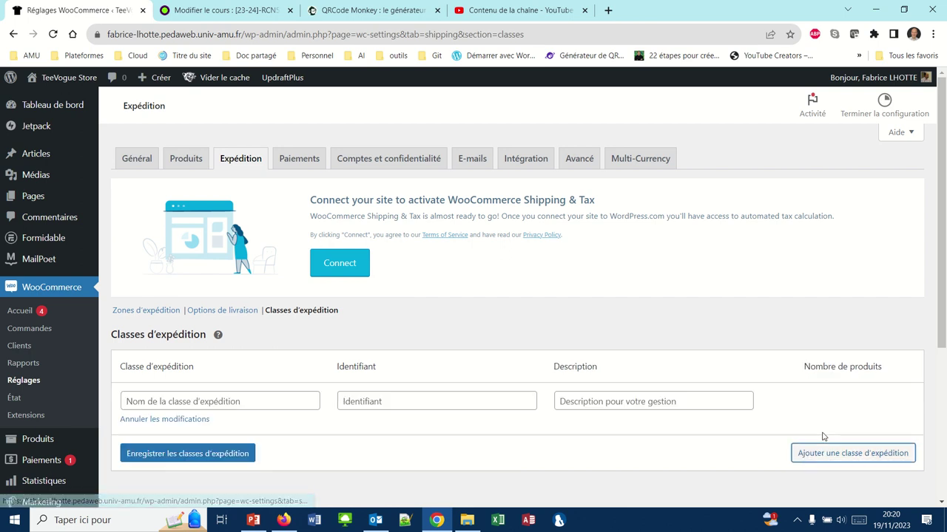
click(229, 401)
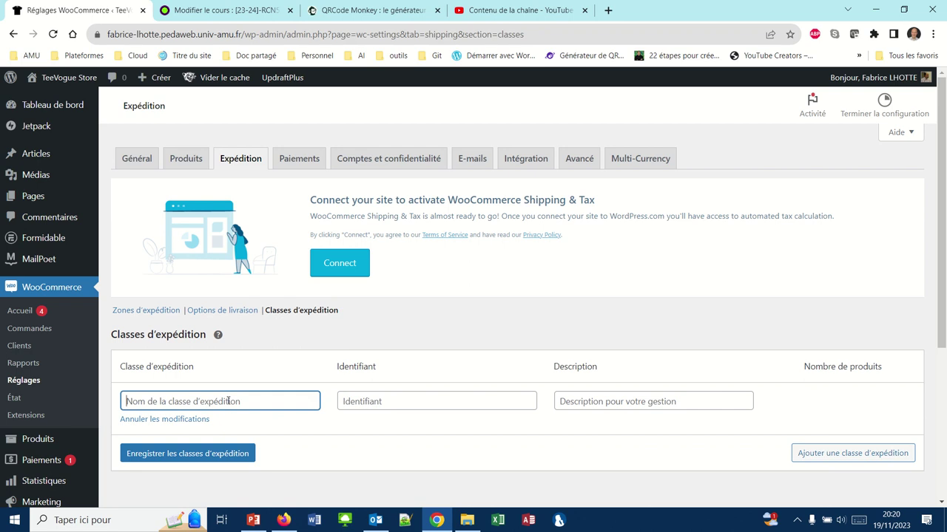
text(J)
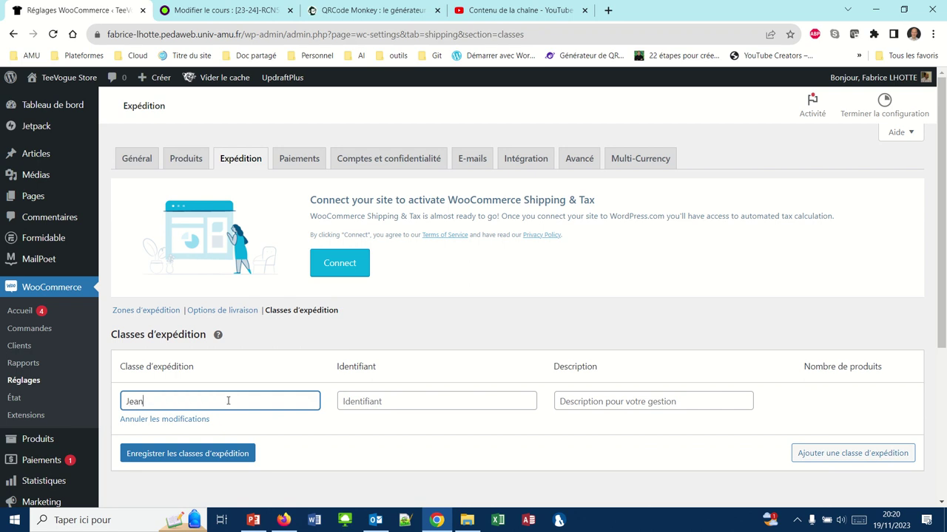
text(ea)
key(BackSpace)
key(BackSpace)
key(BackSpace)
text(Pantalon)
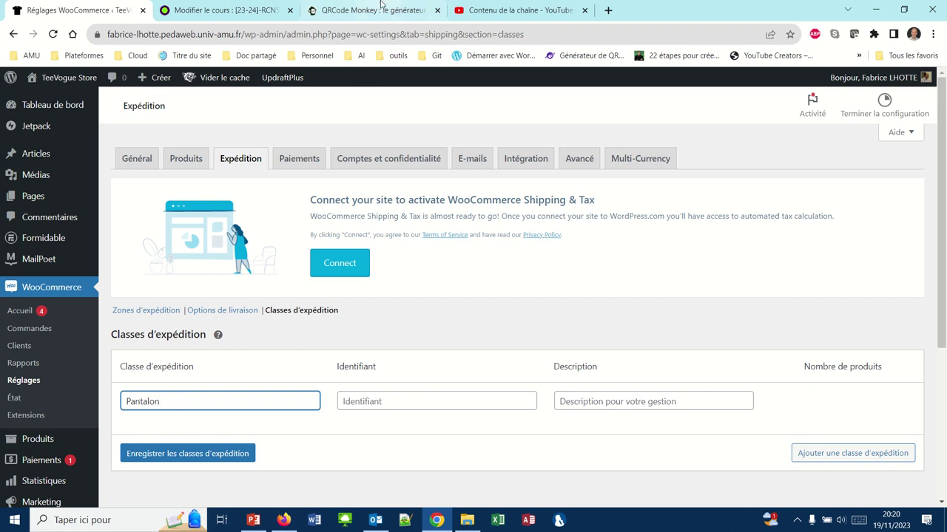
mouse_move(386, 4)
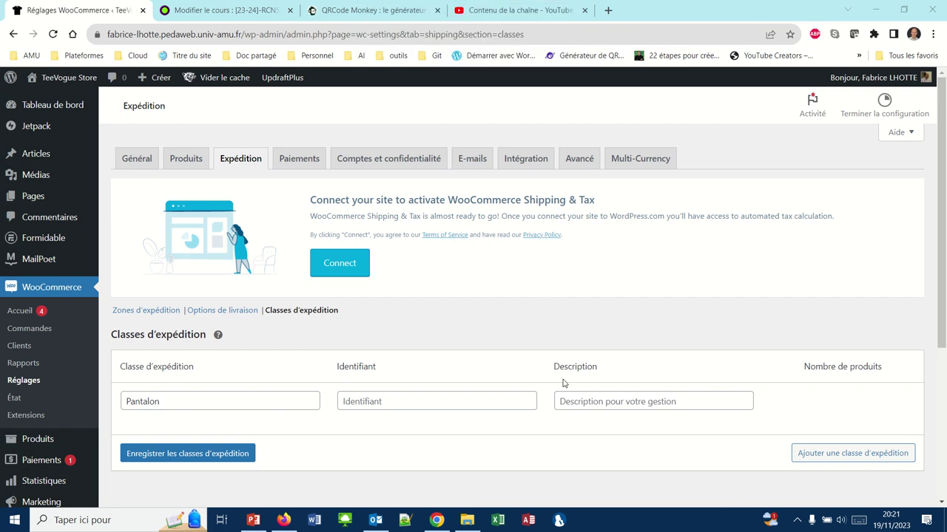
click(186, 455)
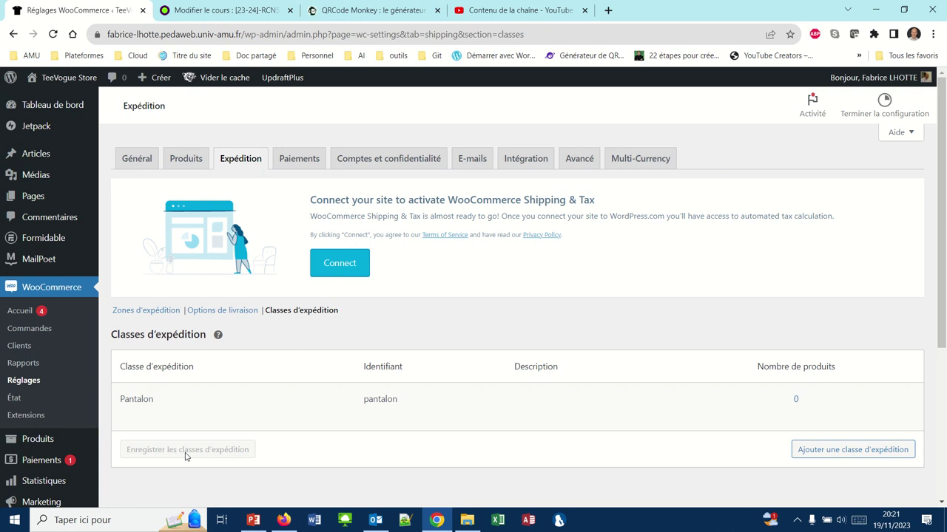
Open the Colissimo flat rate settings in the France shipping zone.
click(142, 312)
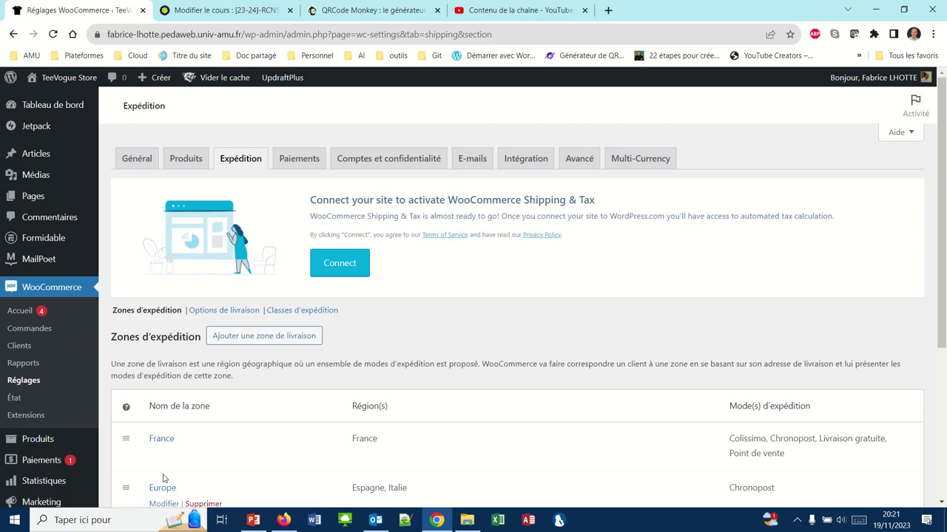
click(161, 442)
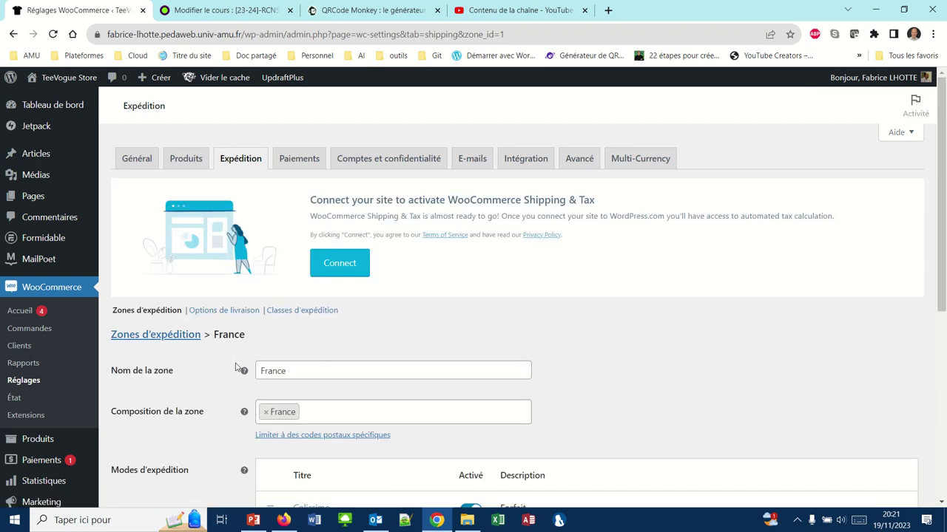
scroll(234, 400, down, 2)
scroll(234, 399, down, 1)
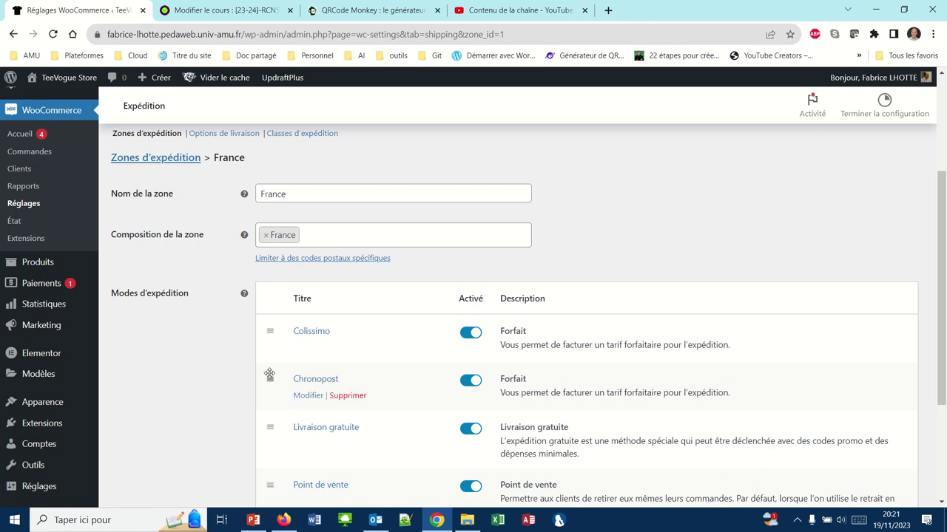
scroll(269, 375, down, 1)
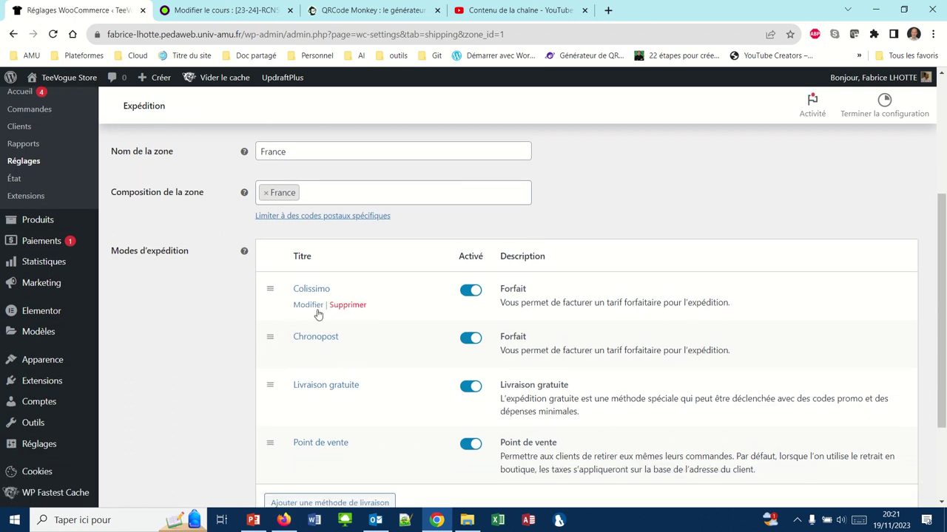
click(309, 306)
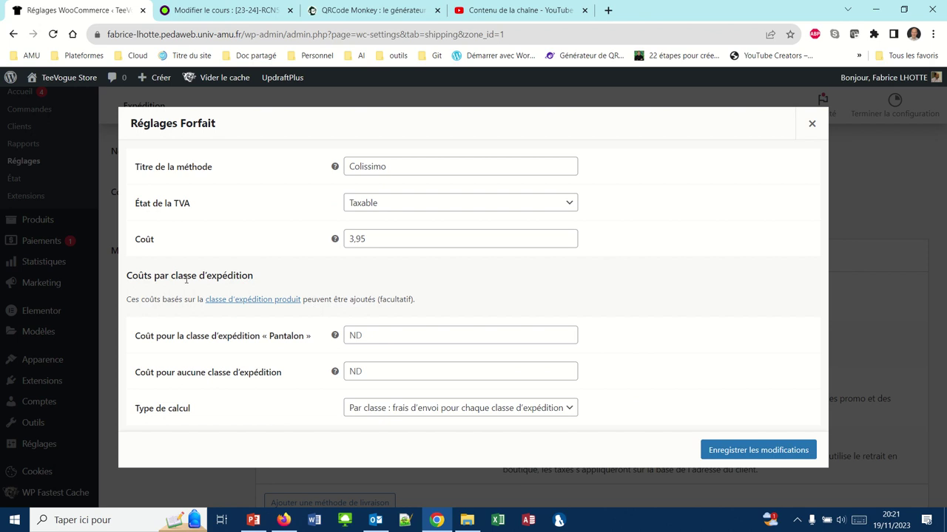
Clear Colissimo's base cost, set 3,95 for unclassed items and 4,95 for Pantalon, per class, and save.
drag(369, 238, 338, 239)
key(ctrl+c)
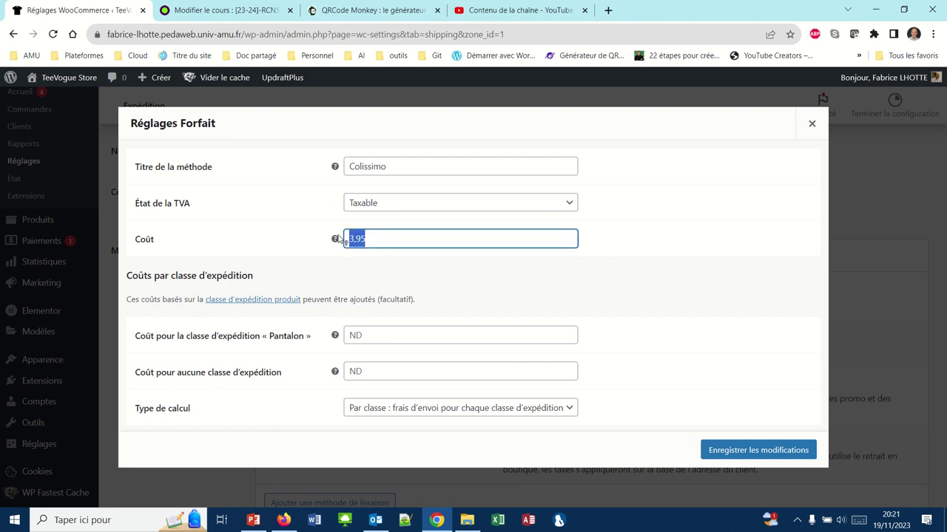
key(BackSpace)
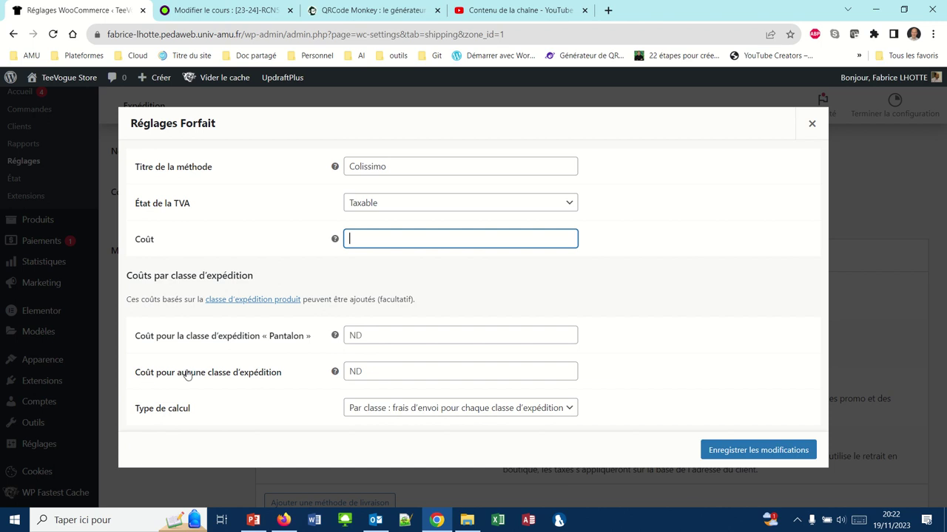
click(368, 368)
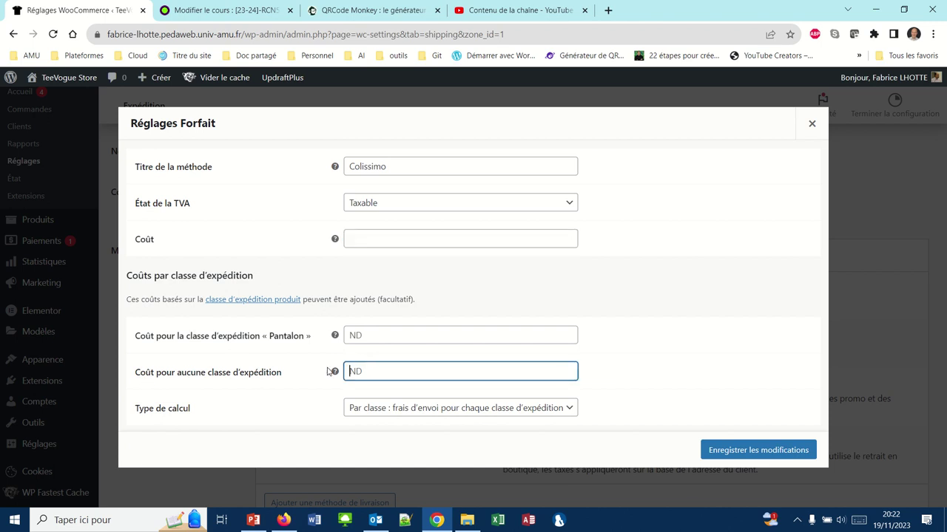
key(ctrl+v)
click(355, 337)
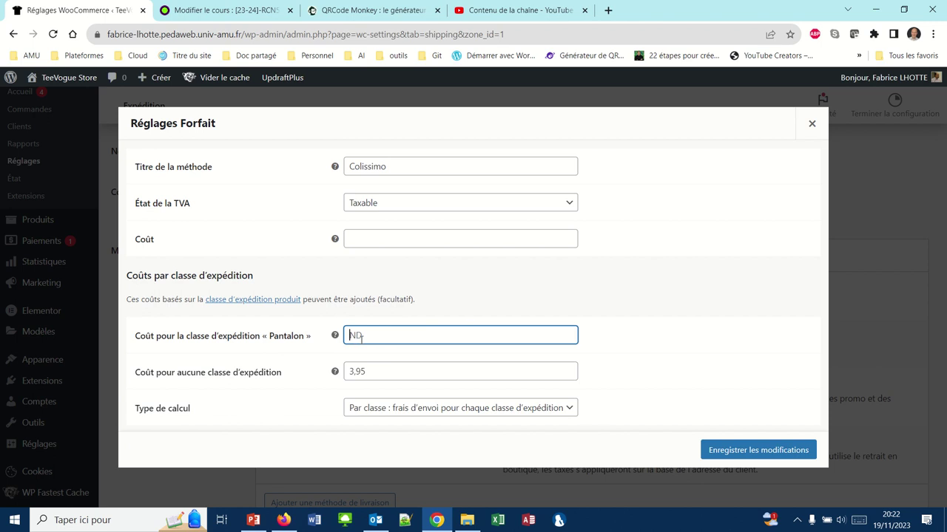
text(4,95)
click(357, 415)
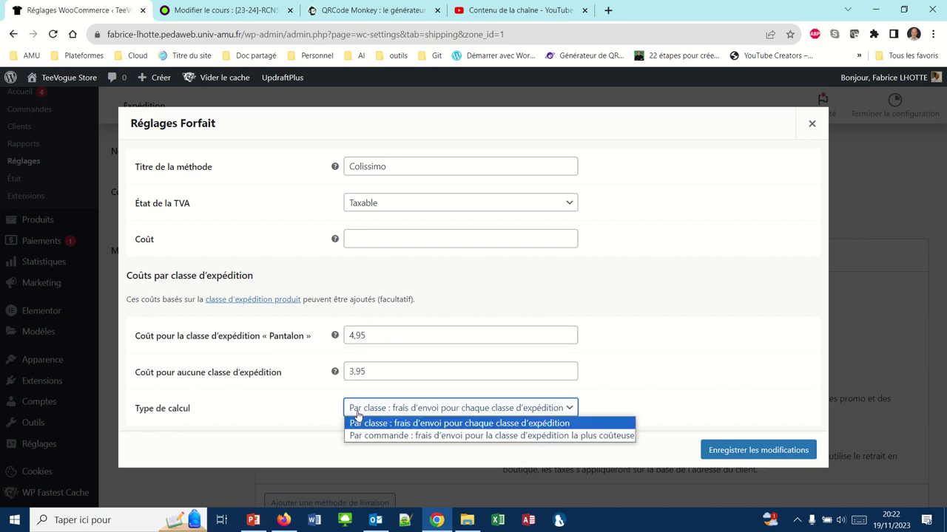
click(357, 417)
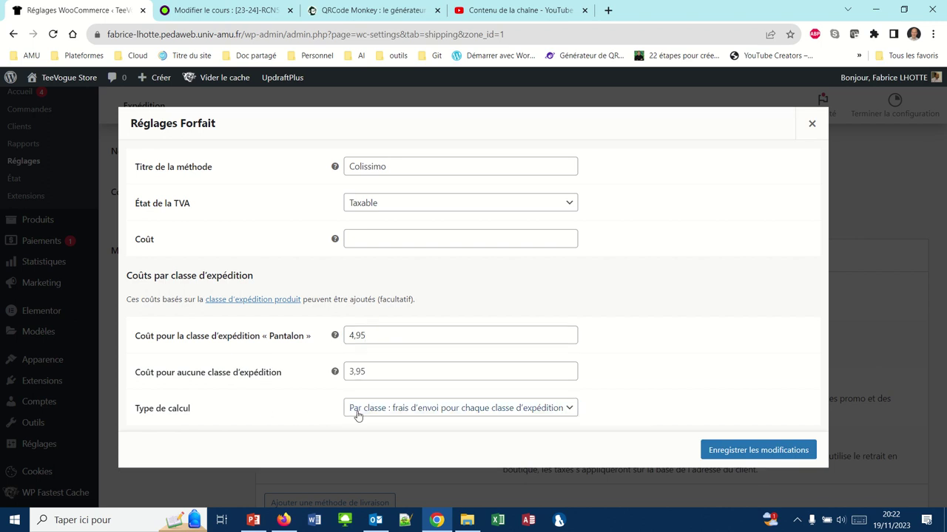
click(743, 449)
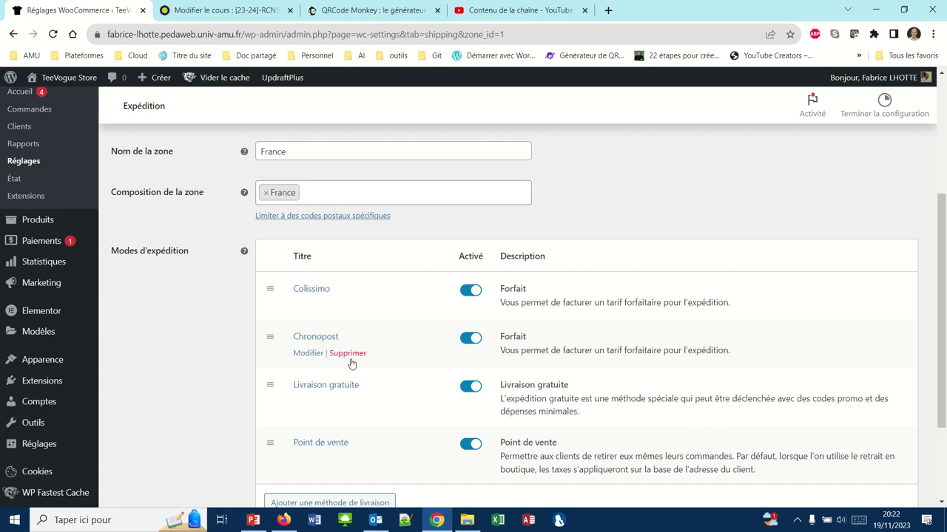
Clear Chronopost's base cost, set 5 for unclassed items and 8 for Pantalon, and save.
click(307, 355)
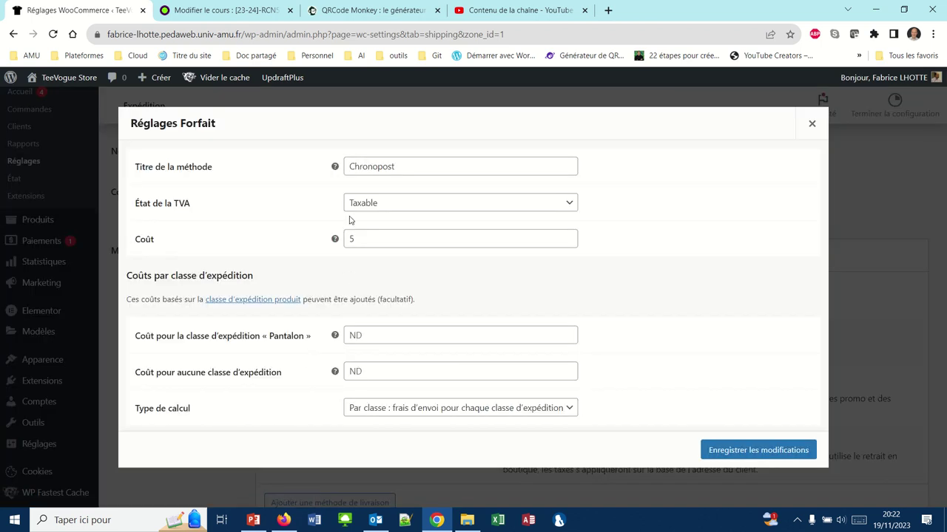
double_click(360, 239)
mouse_move(334, 243)
key(BackSpace)
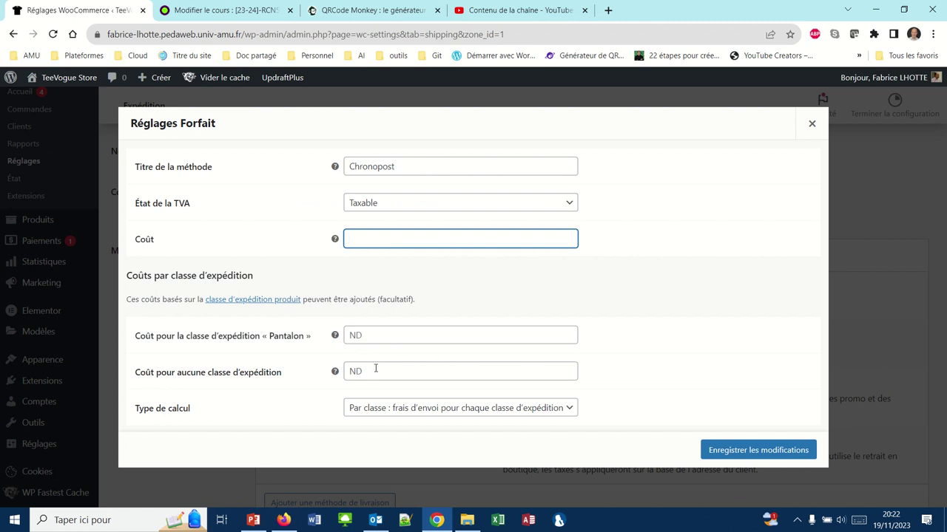
click(375, 369)
text(5)
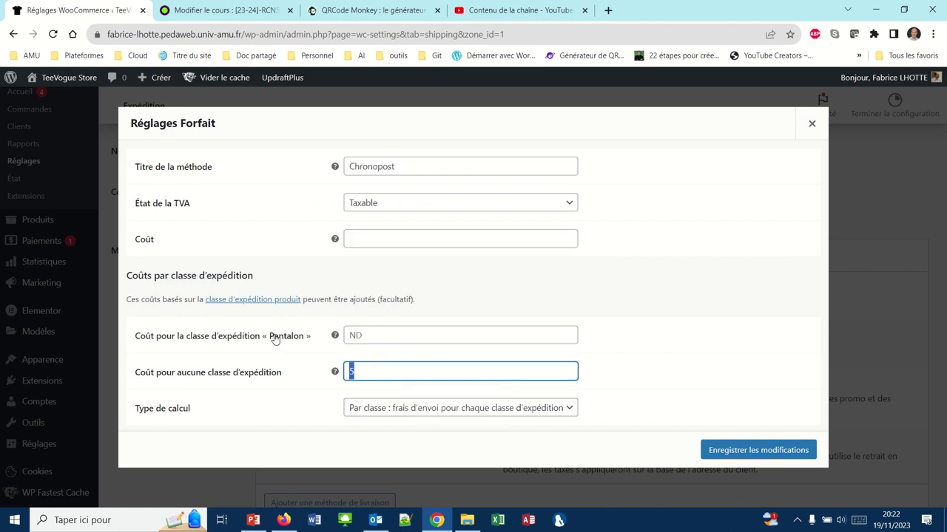
click(349, 335)
text(8)
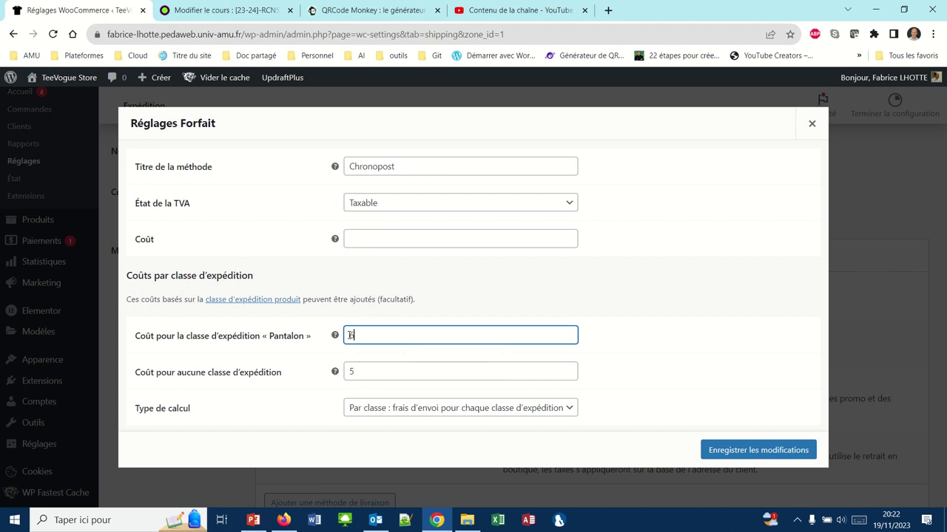
click(712, 448)
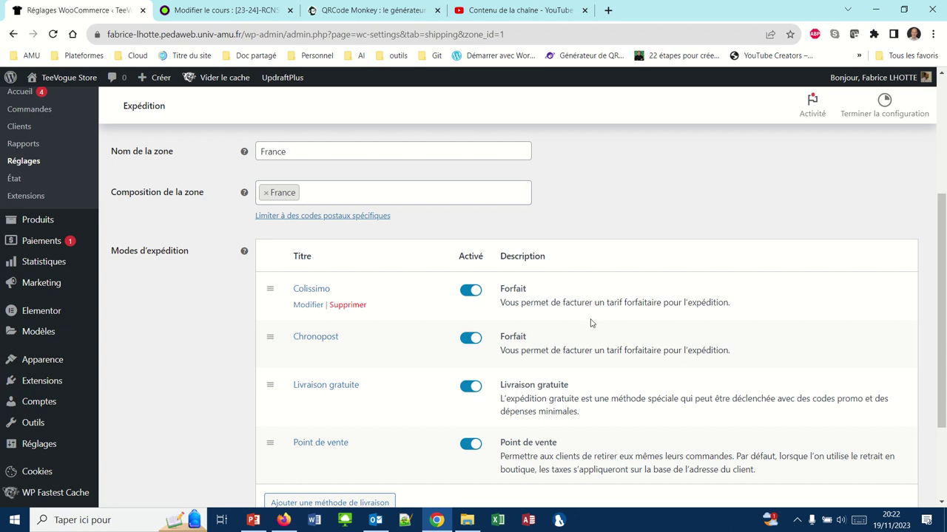
scroll(591, 324, up, 3)
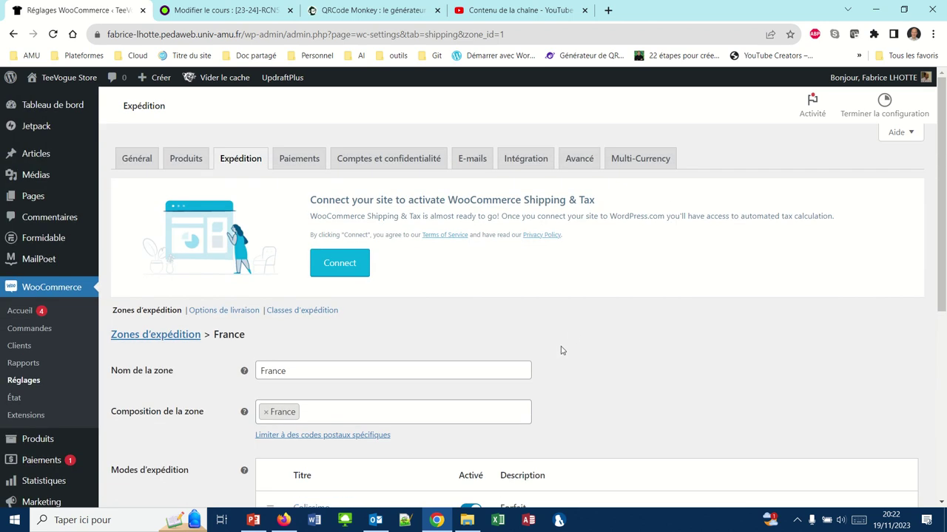
Save the delivery options so shipping costs show without an address, then return to the Firefox cart.
click(244, 312)
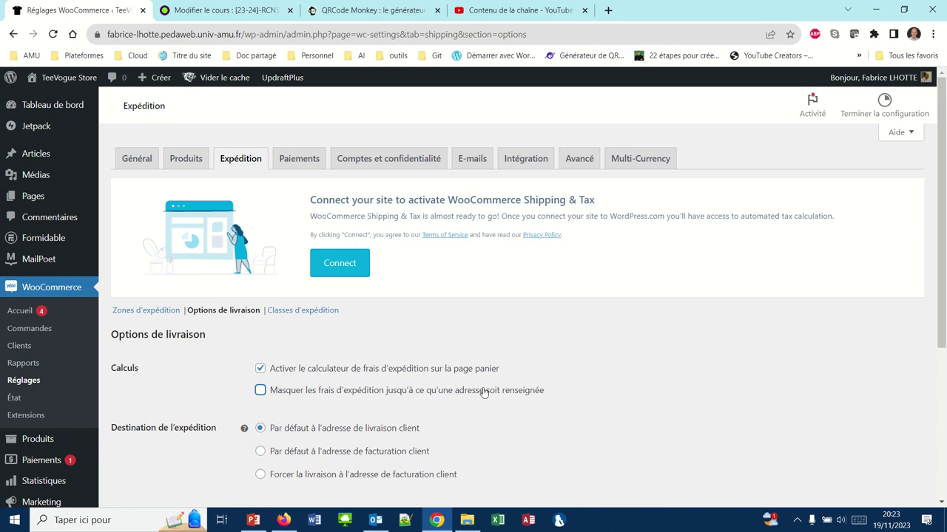
scroll(484, 393, down, 4)
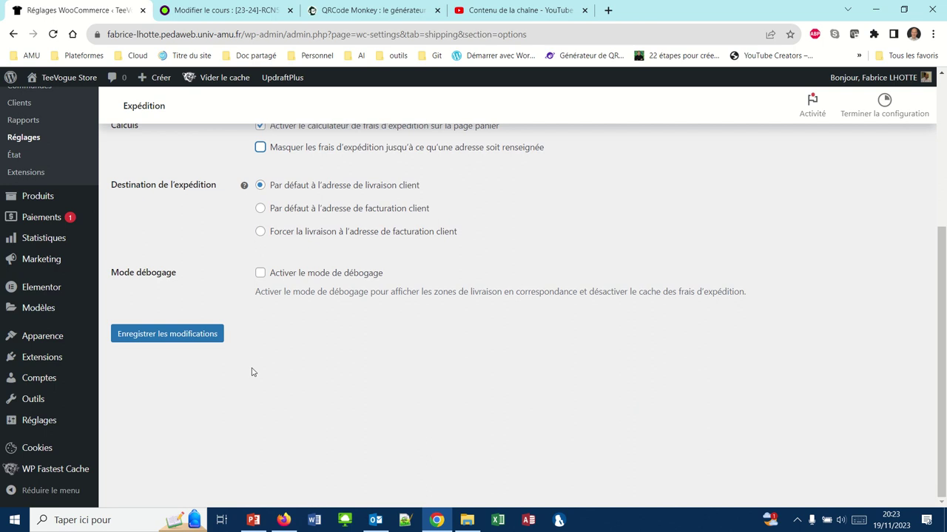
click(190, 335)
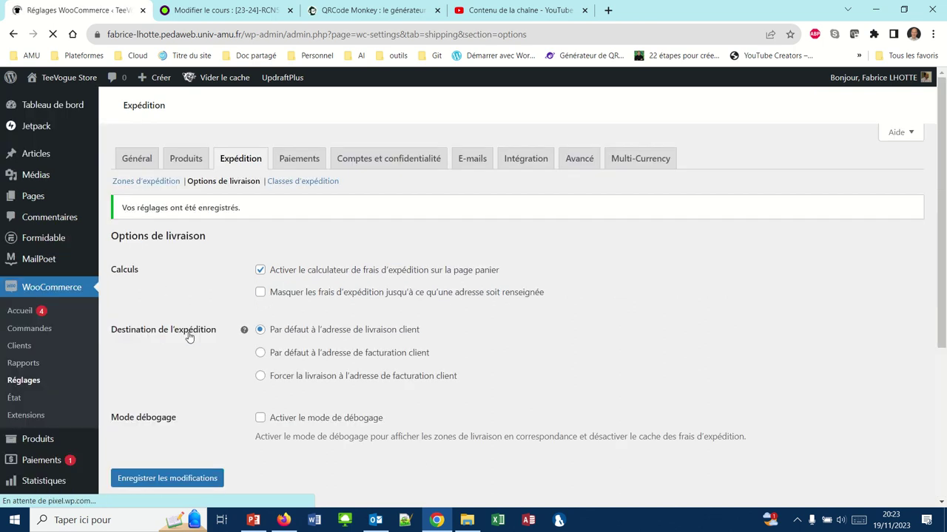
click(283, 520)
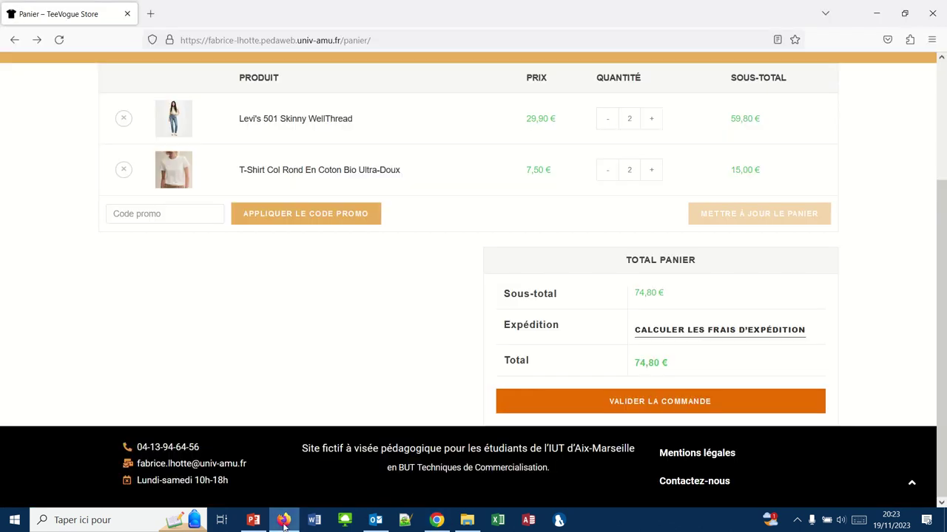
Reload the cart and recalculate shipping for France: Colissimo 3,95 €, Chronopost 5,00 €, total 78,75 €.
scroll(309, 127, up, 2)
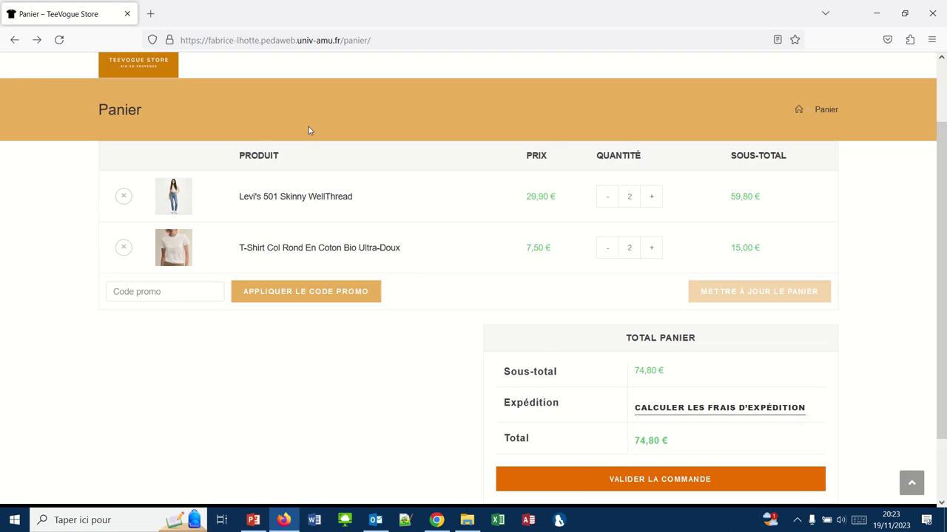
click(58, 42)
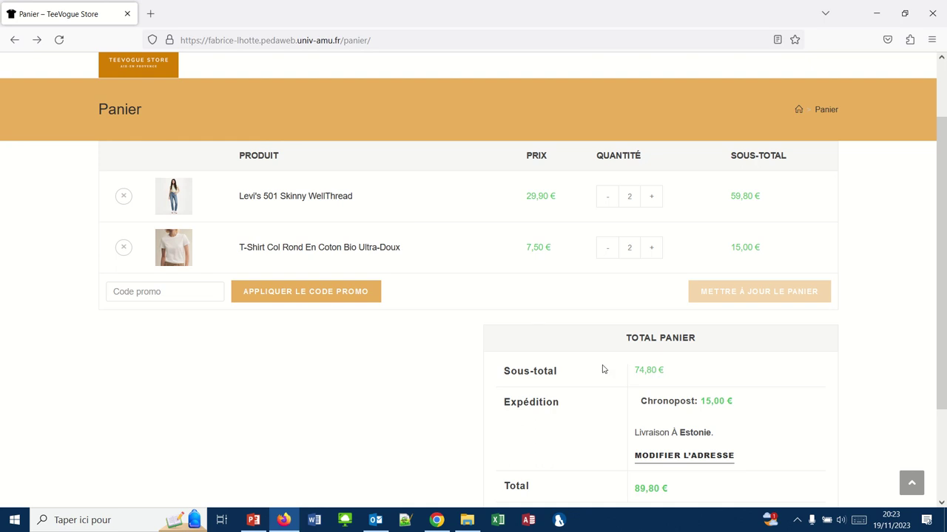
scroll(603, 369, down, 1)
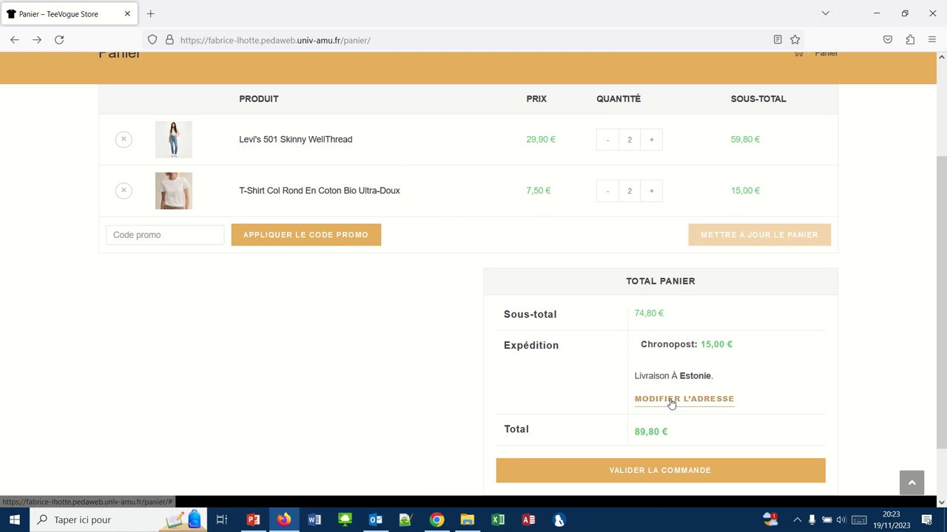
click(670, 399)
click(676, 427)
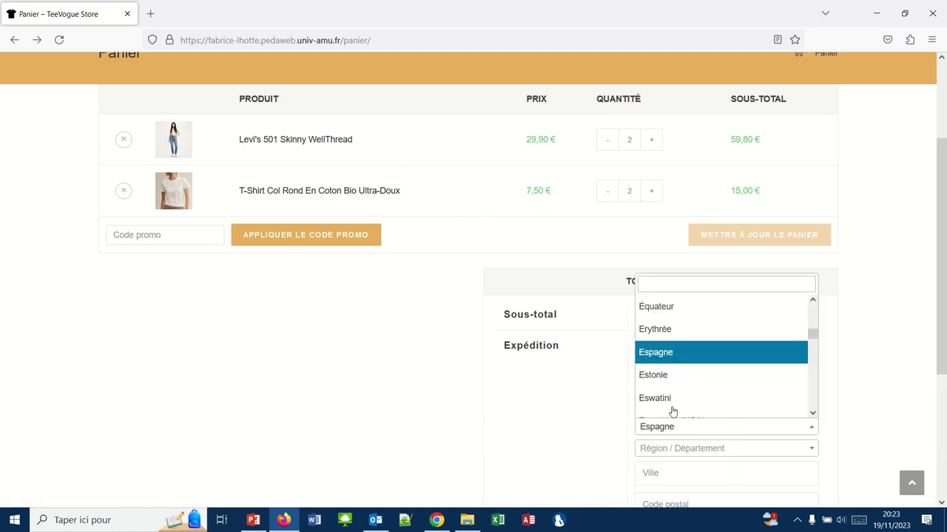
click(649, 286)
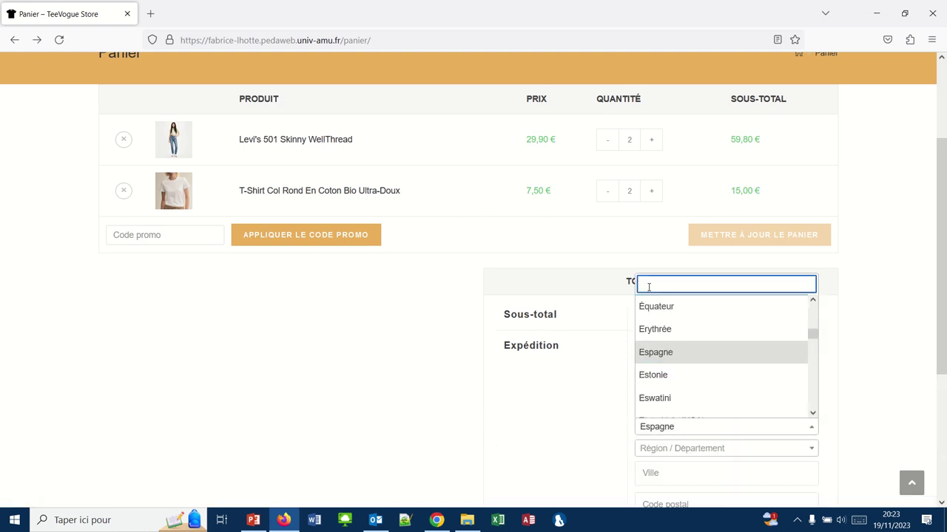
text(france)
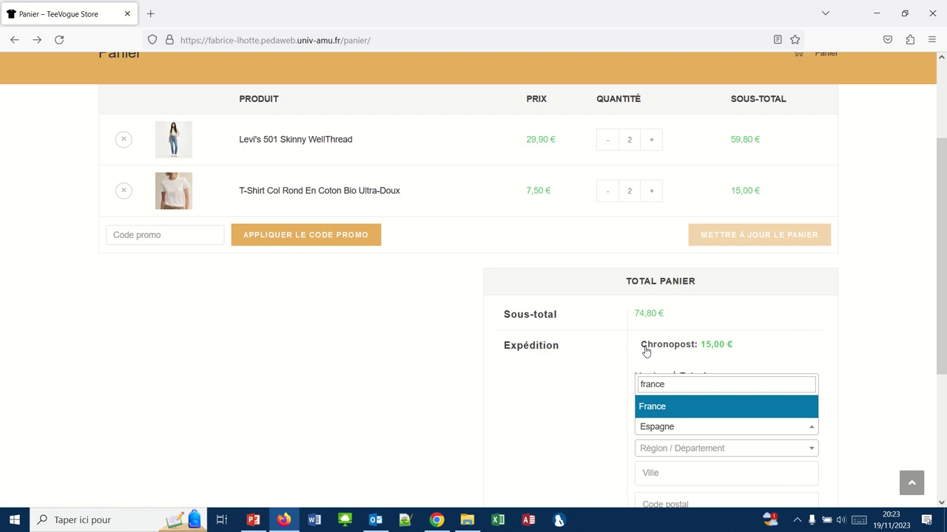
click(651, 405)
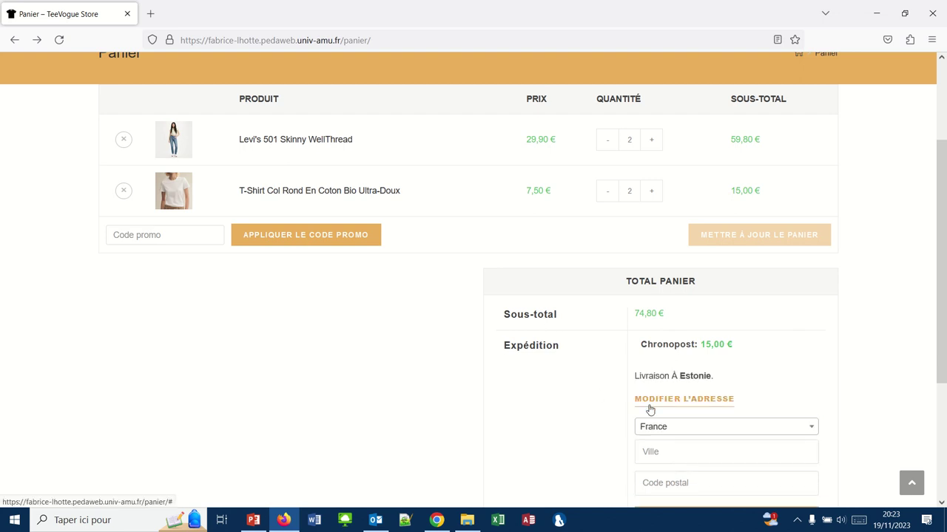
scroll(602, 403, down, 1)
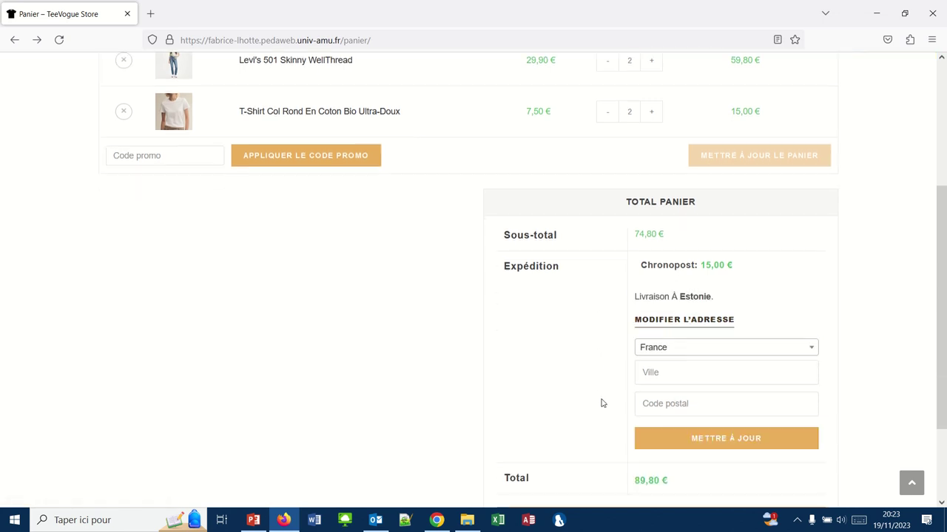
click(667, 437)
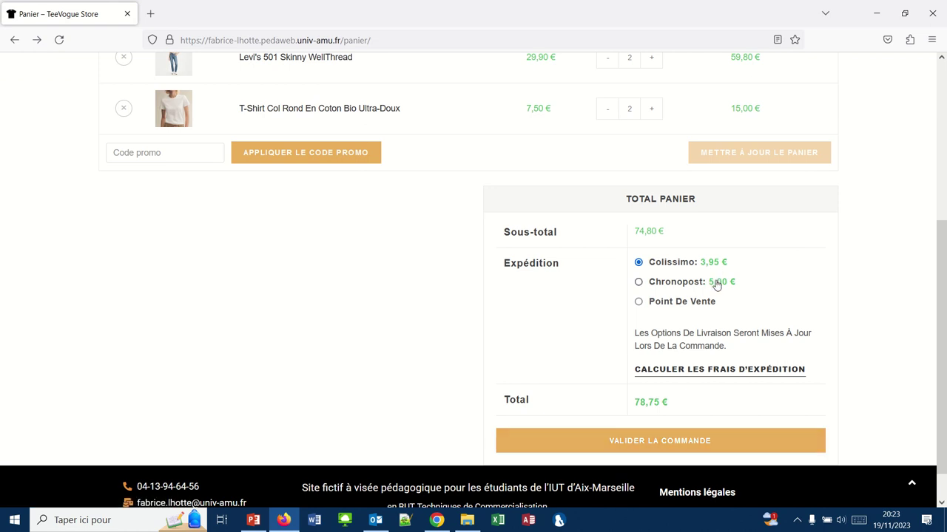
Return to the WooCommerce admin in Chrome.
scroll(590, 287, up, 1)
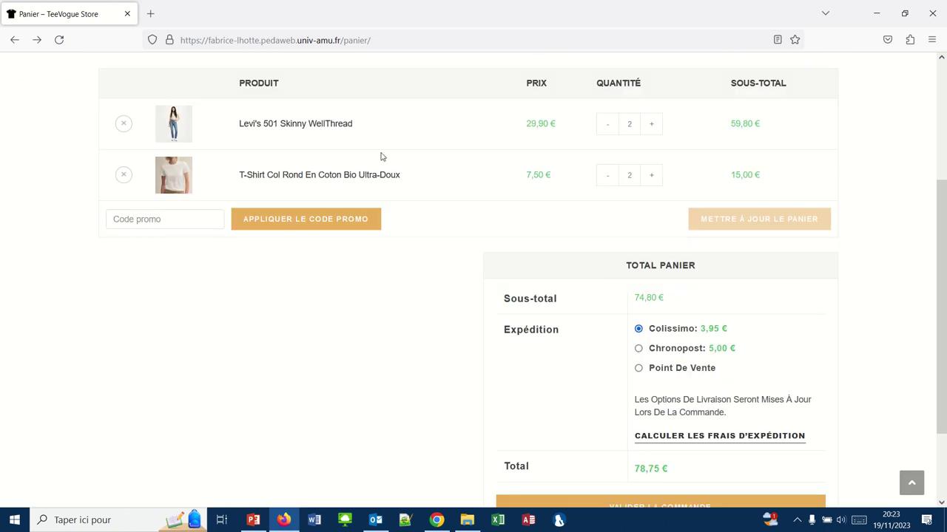
mouse_move(309, 1)
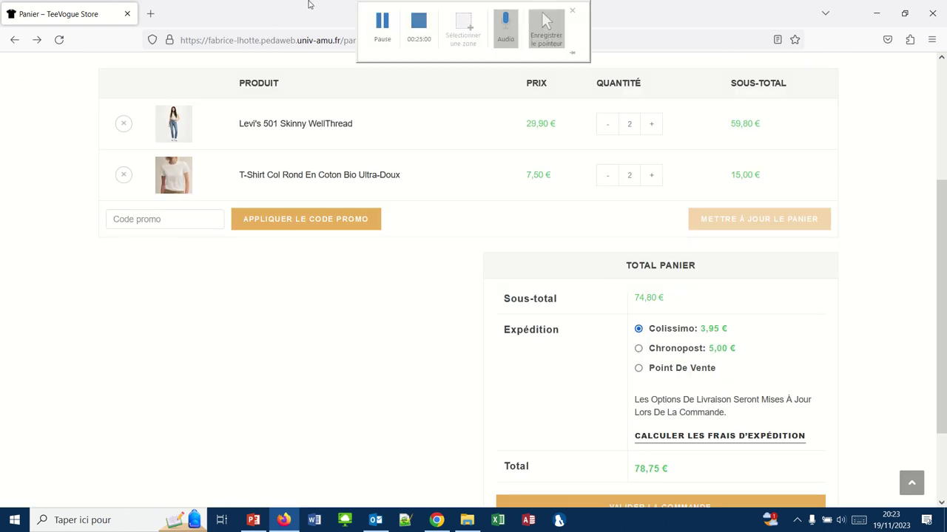
click(376, 21)
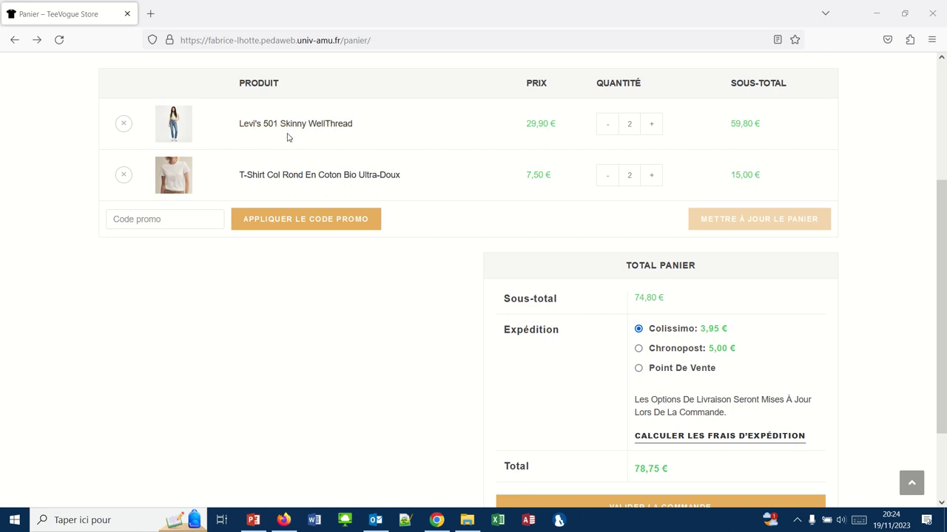
click(437, 520)
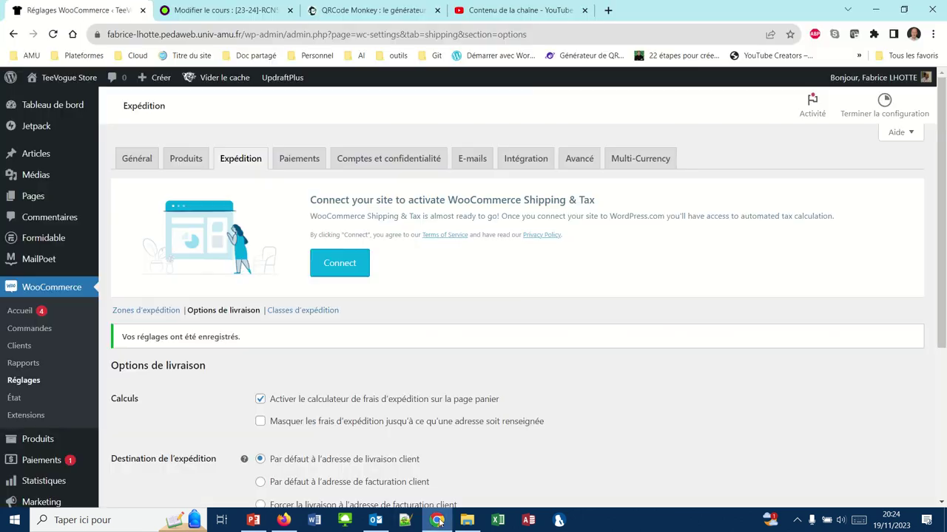
Open the Levi's 501 skinny WellThread product for editing from the Produits list.
mouse_move(15, 182)
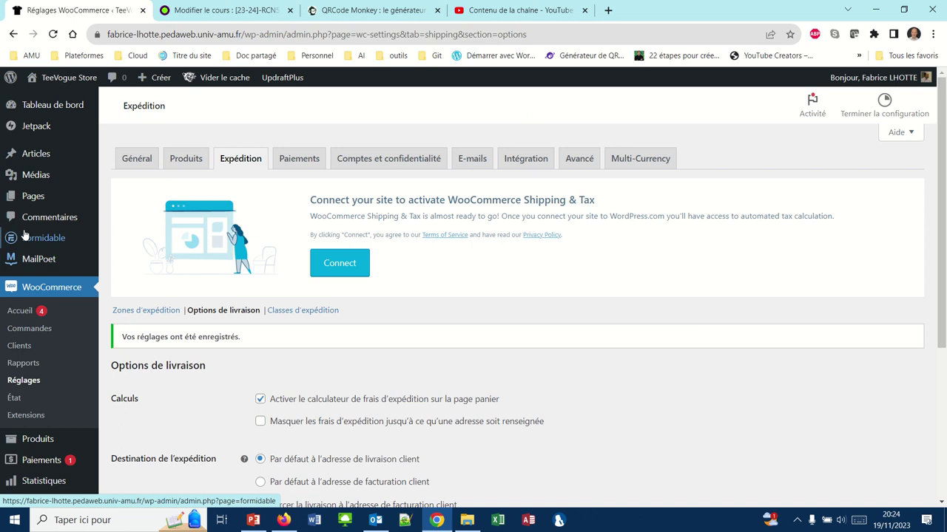
click(30, 442)
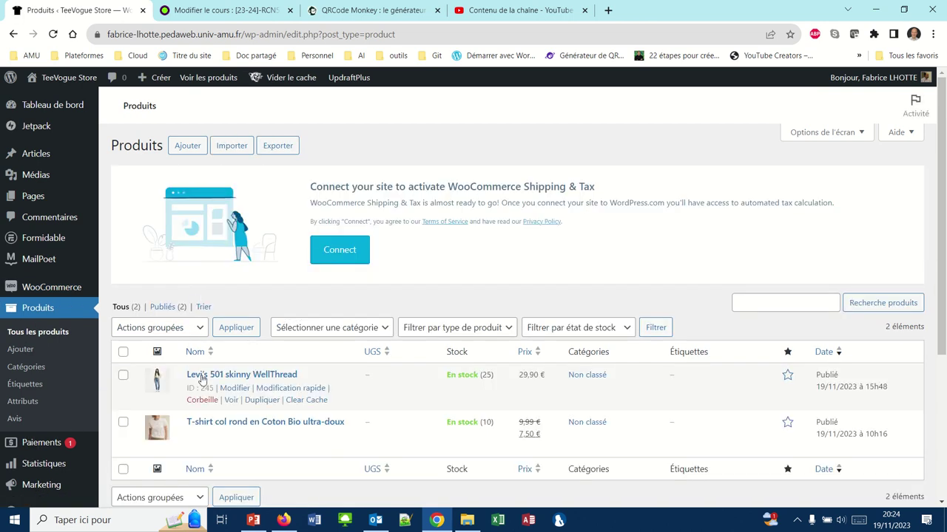
click(201, 378)
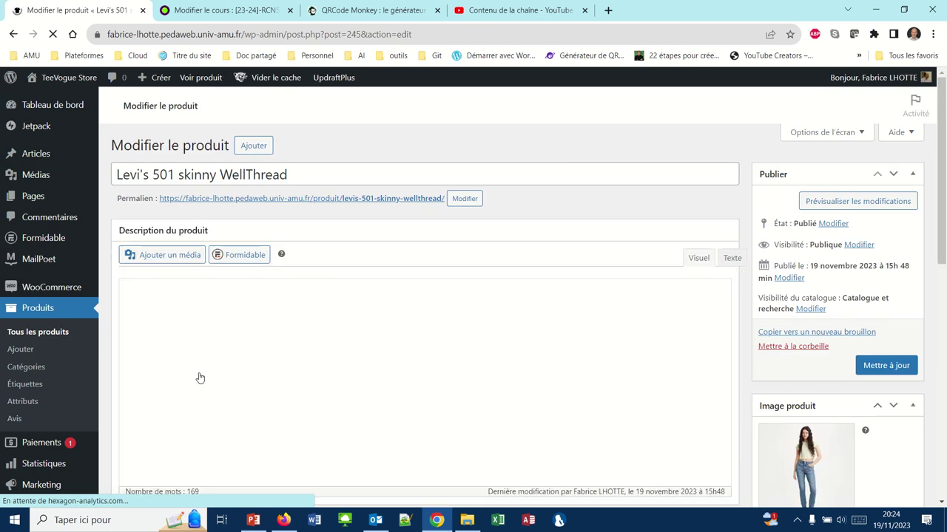
scroll(200, 378, down, 3)
scroll(200, 378, down, 2)
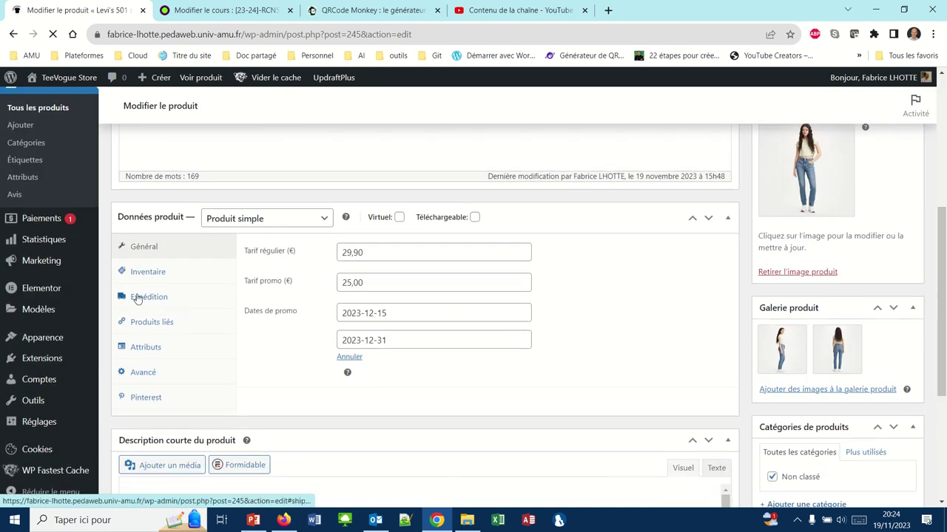
scroll(136, 293, down, 3)
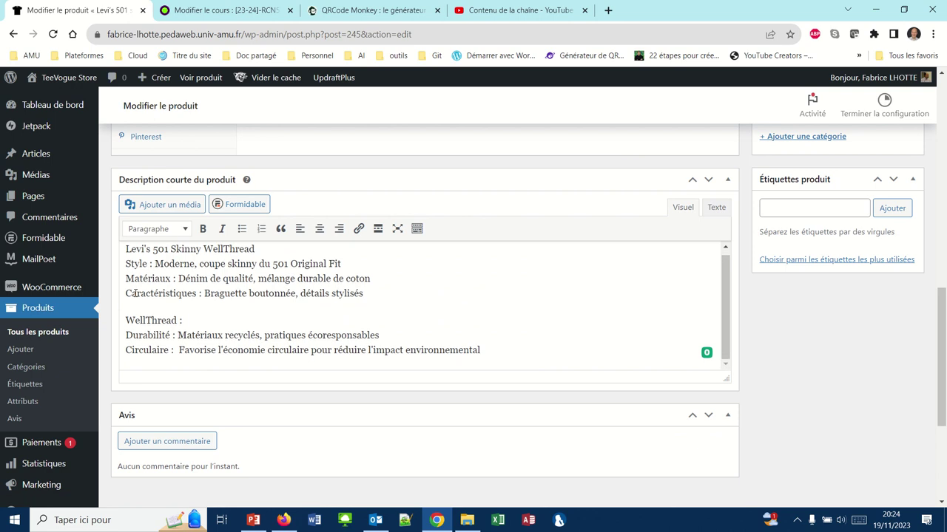
scroll(177, 354, down, 1)
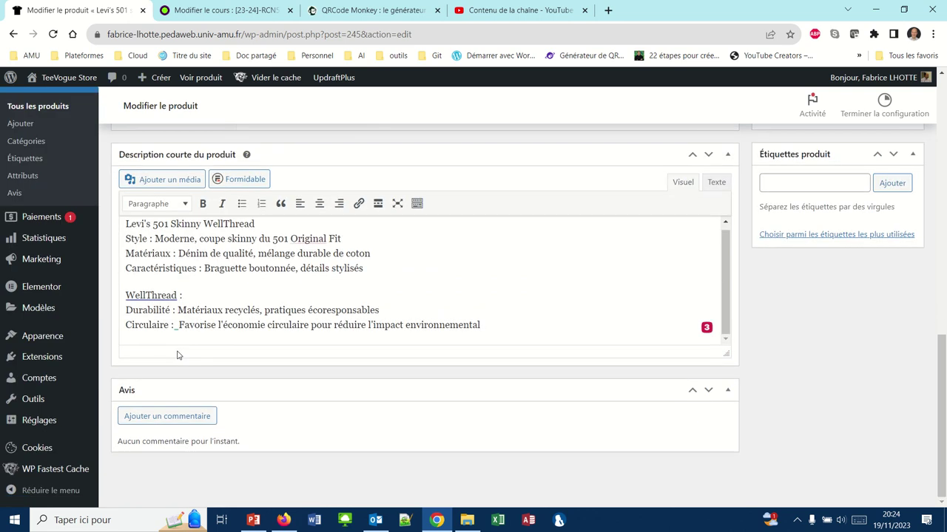
scroll(177, 355, up, 5)
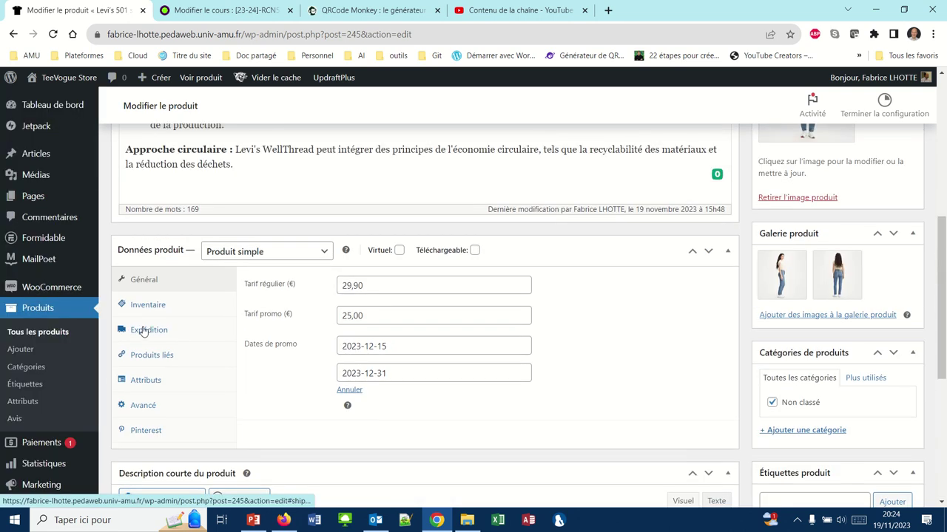
Set the product's shipping class to Pantalon in the Expédition tab and update it.
click(143, 334)
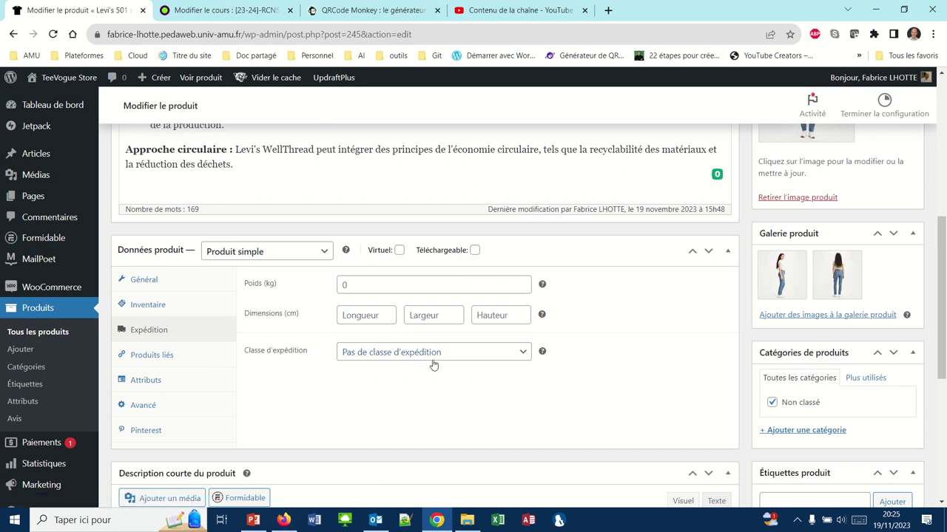
click(521, 355)
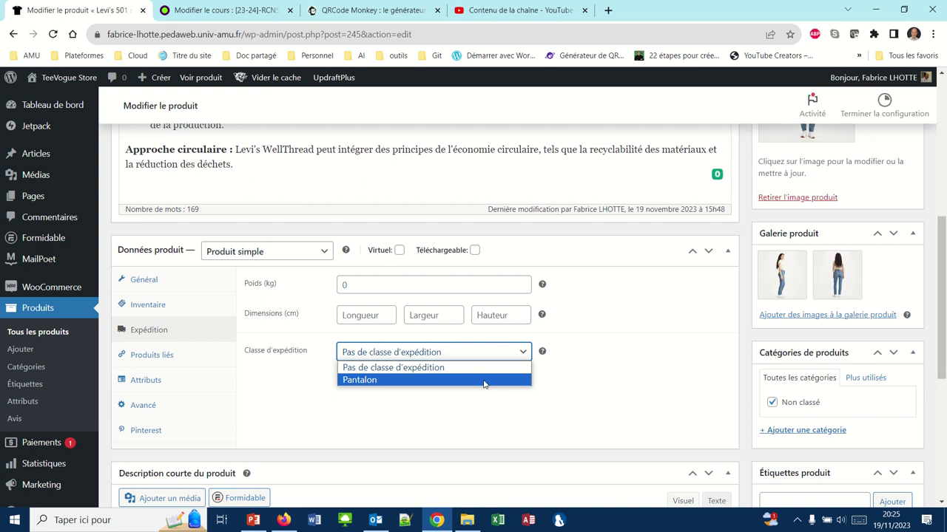
click(375, 380)
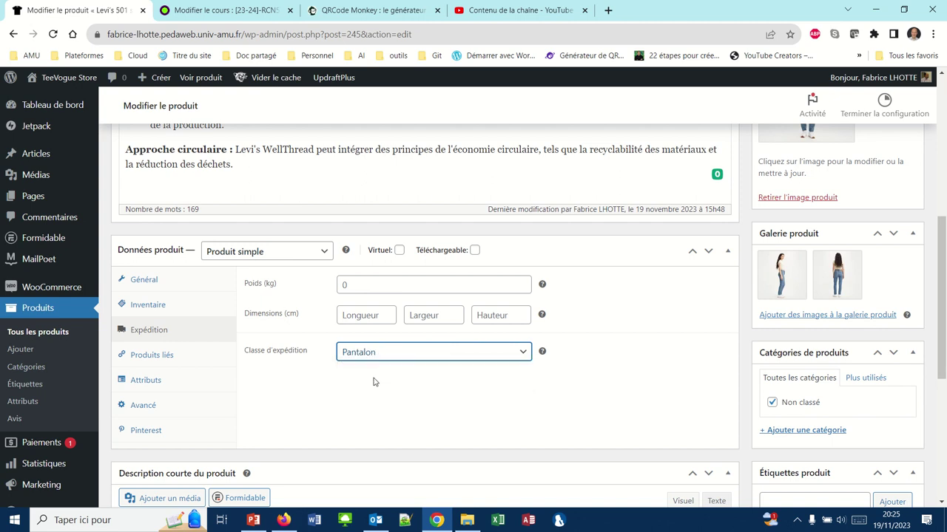
scroll(373, 382, down, 5)
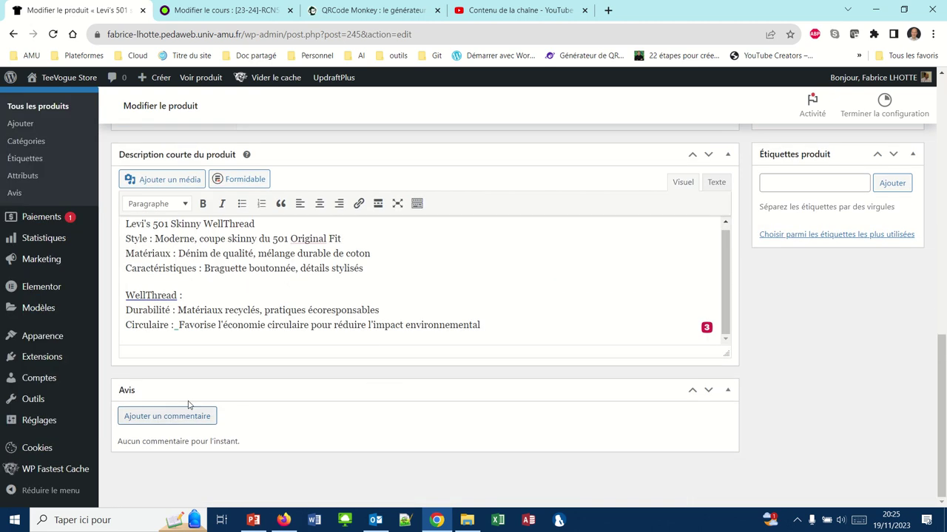
scroll(477, 292, up, 1)
scroll(577, 189, up, 15)
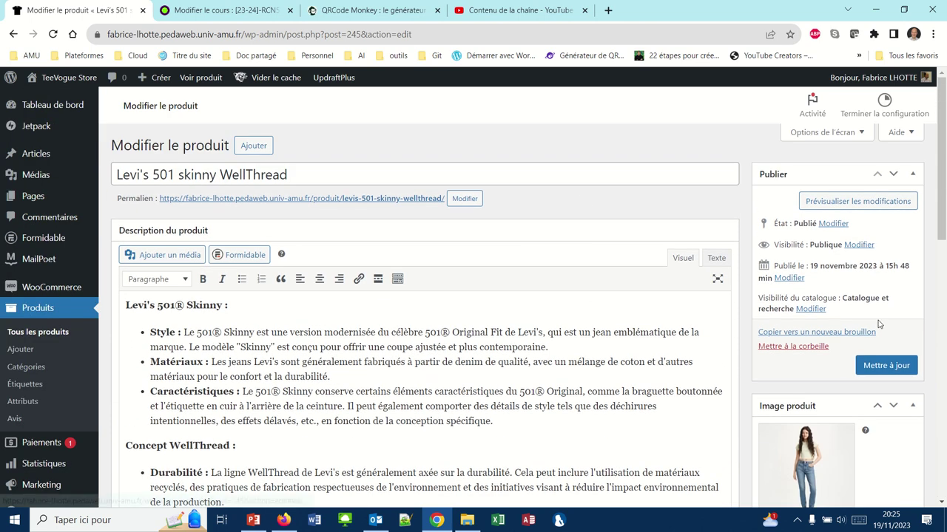
click(891, 368)
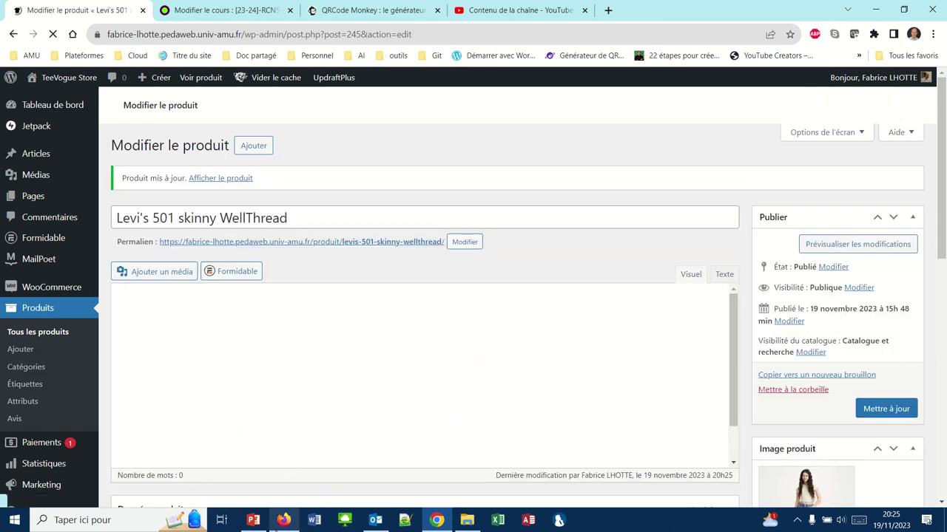
click(284, 520)
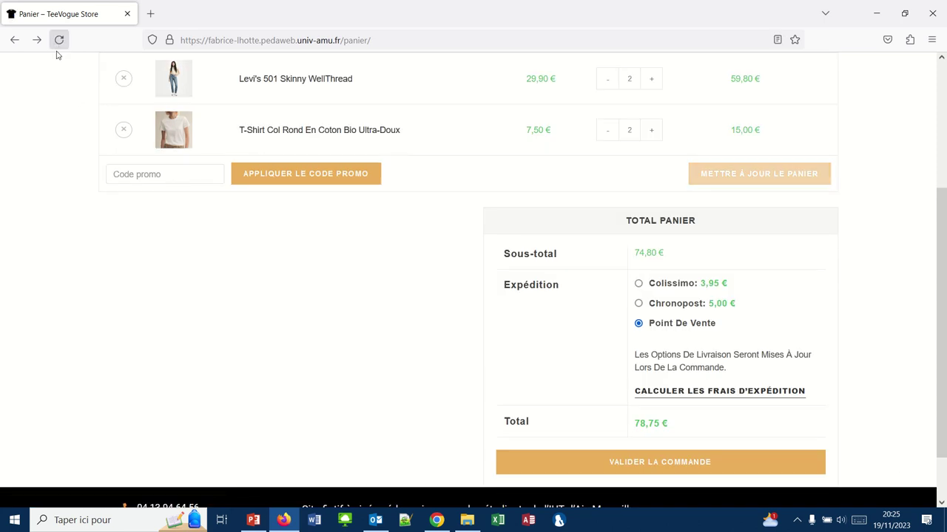
Reload the cart and check it still quotes Colissimo 3,95 € and Chronopost 5,00 €.
click(60, 48)
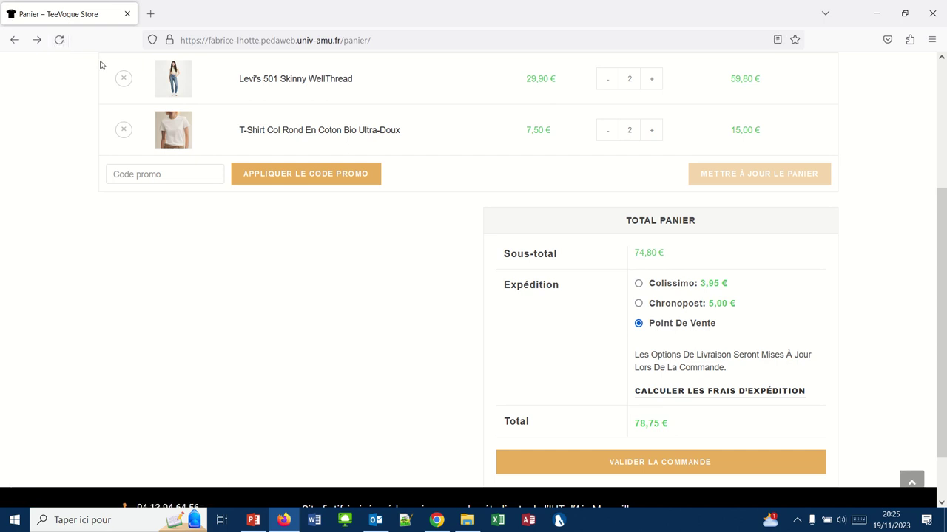
scroll(279, 247, up, 5)
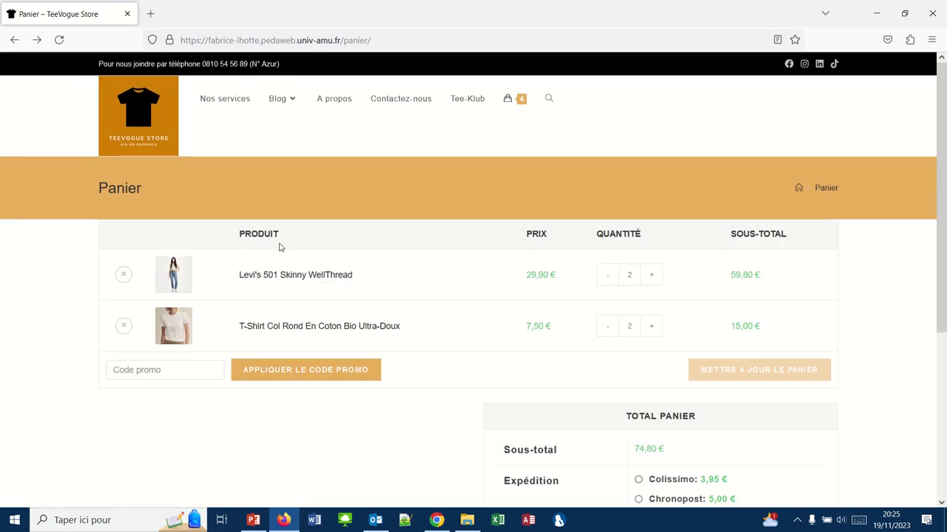
scroll(279, 247, down, 1)
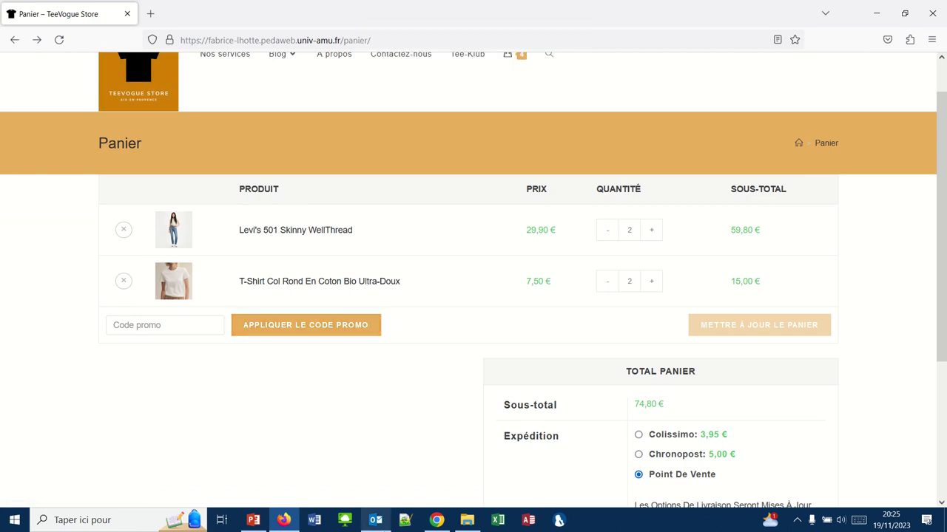
click(430, 521)
Confirm the Levi's product's Expédition class is Pantalon, re-save it, and verify the class again.
scroll(309, 400, down, 4)
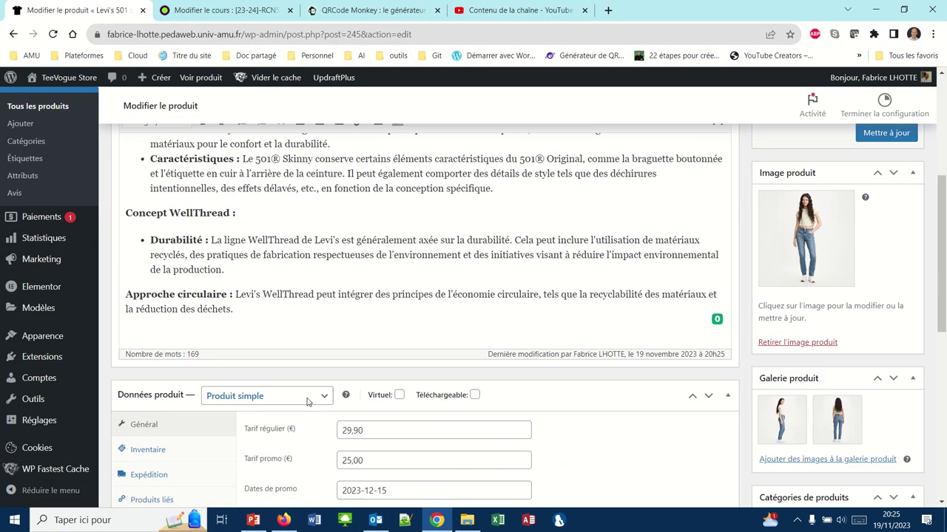
scroll(308, 401, down, 2)
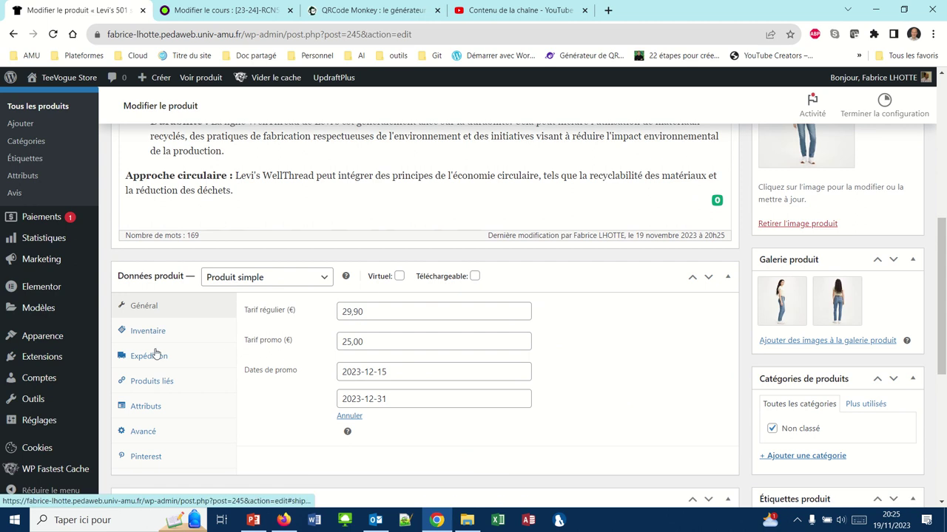
click(156, 355)
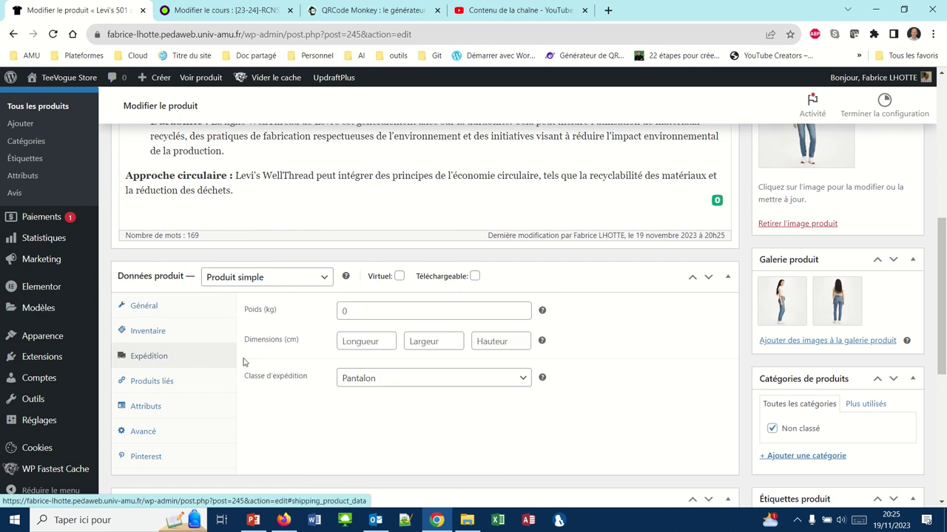
scroll(319, 382, down, 4)
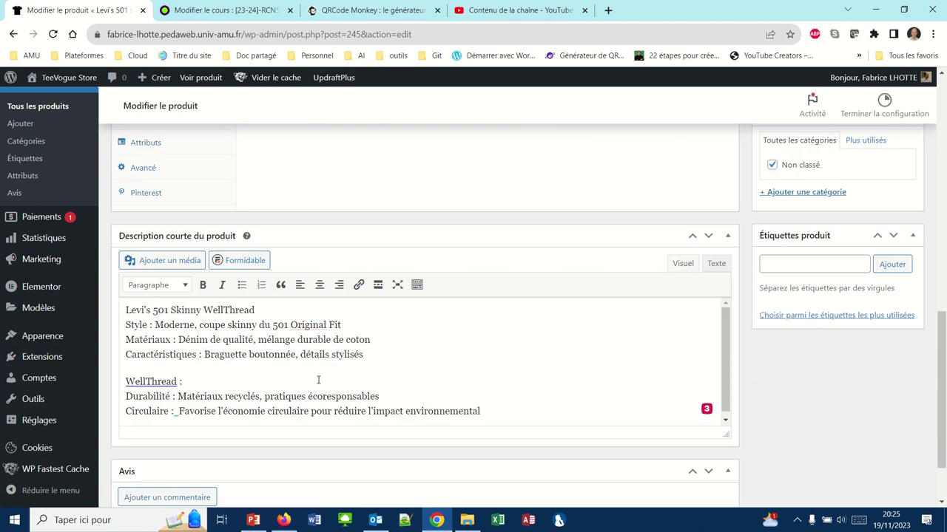
scroll(318, 380, down, 1)
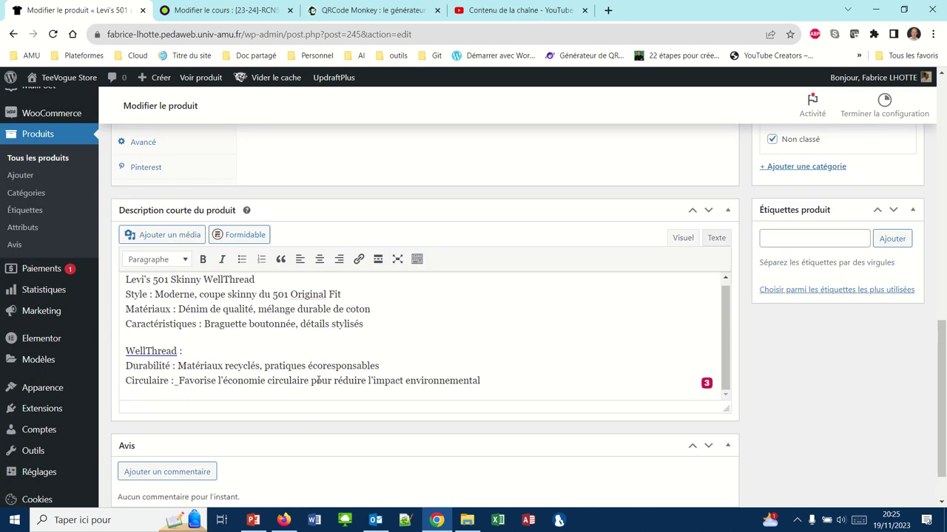
scroll(318, 380, up, 10)
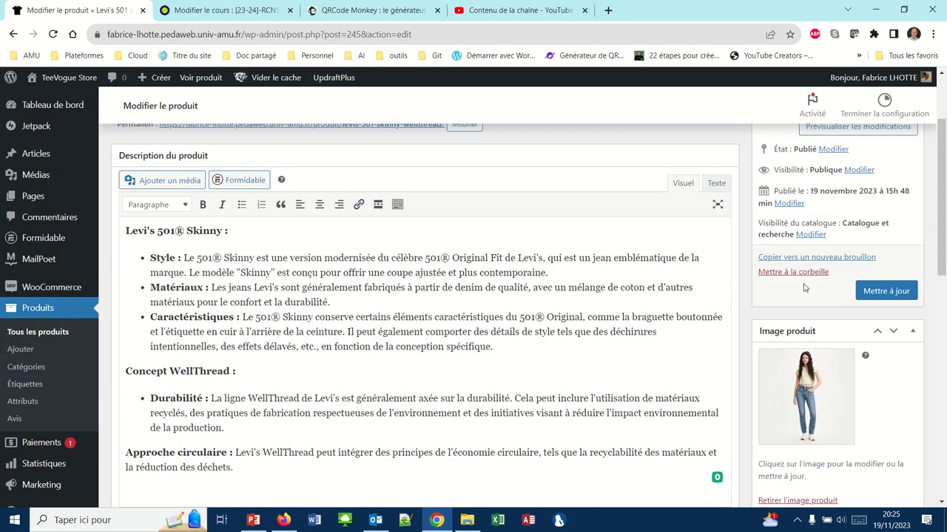
click(869, 296)
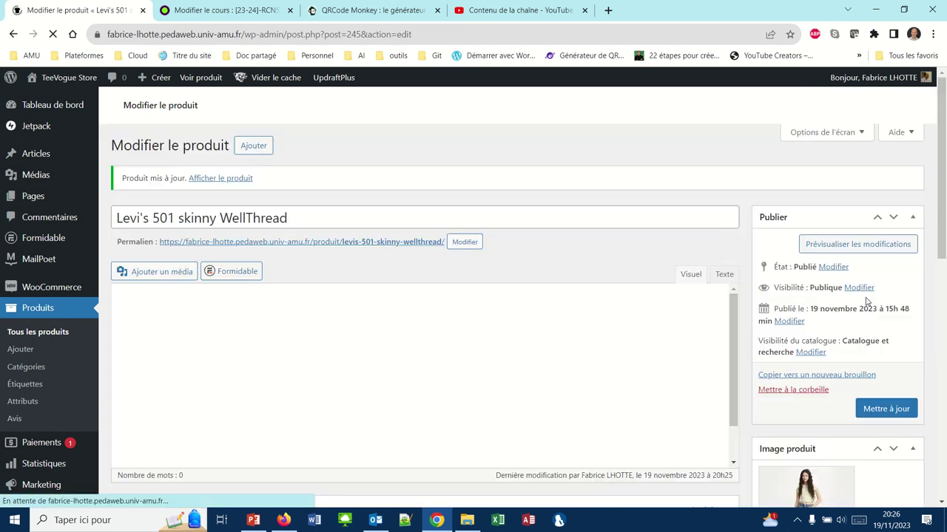
scroll(414, 399, down, 4)
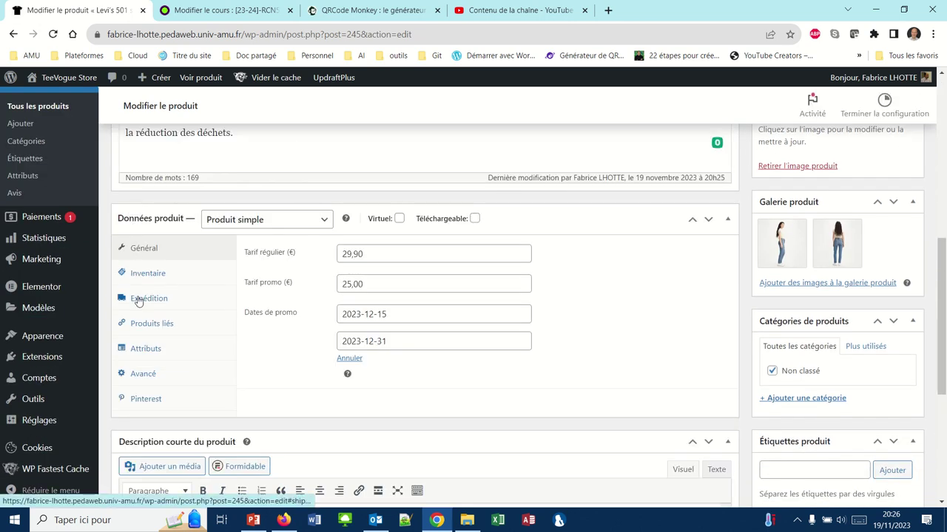
click(137, 300)
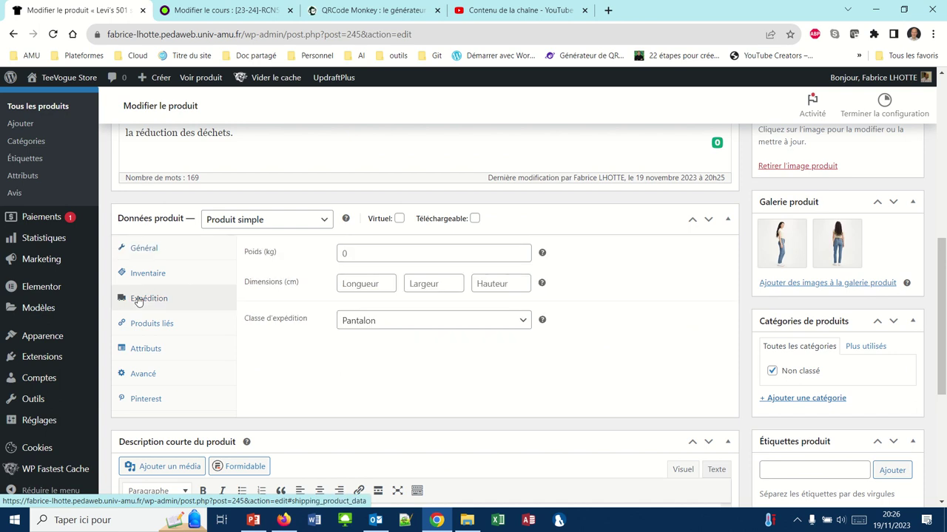
scroll(426, 269, up, 10)
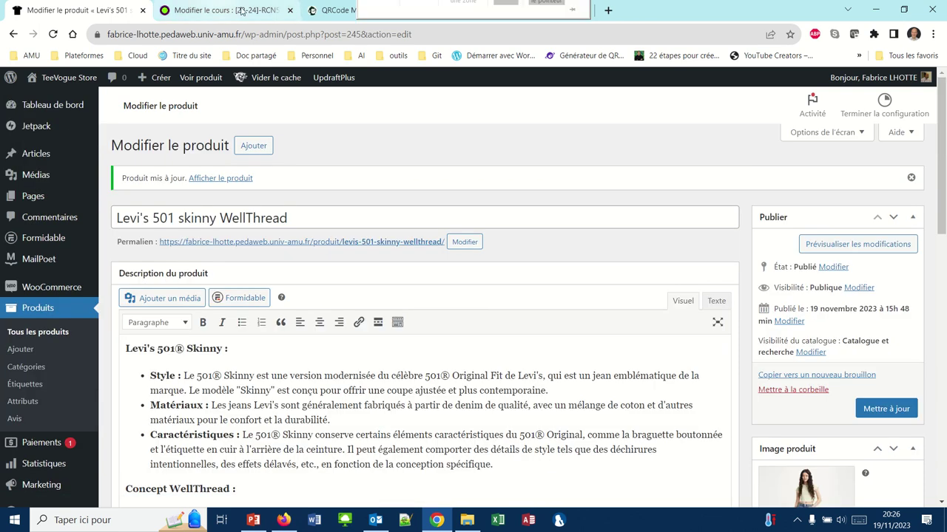
click(282, 521)
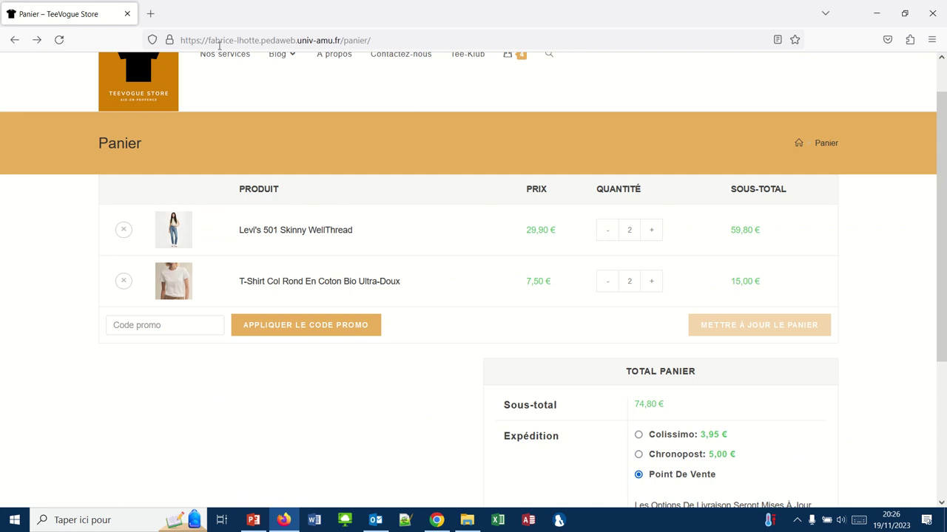
Reload the cart and estimate shipping to Finlande, leaving only Chronopost at 15,00 € (total 89,80 €).
scroll(452, 352, down, 2)
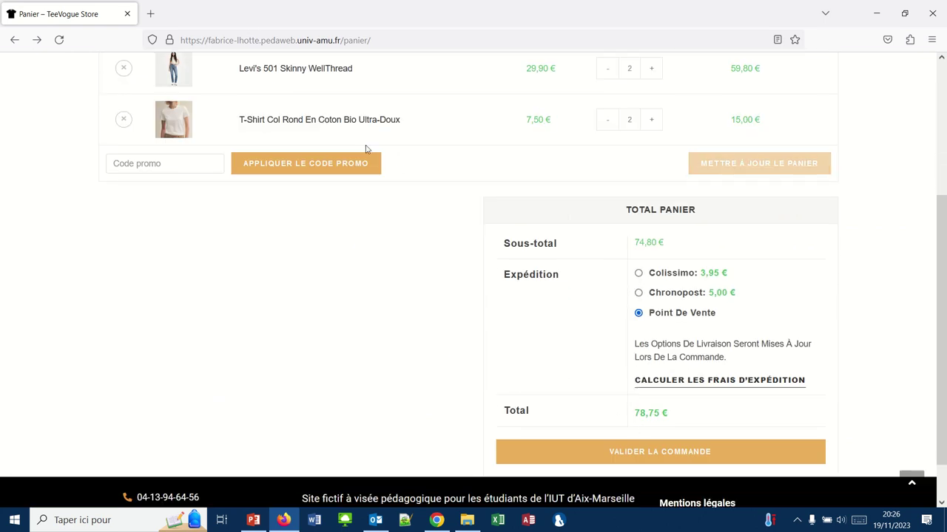
click(60, 40)
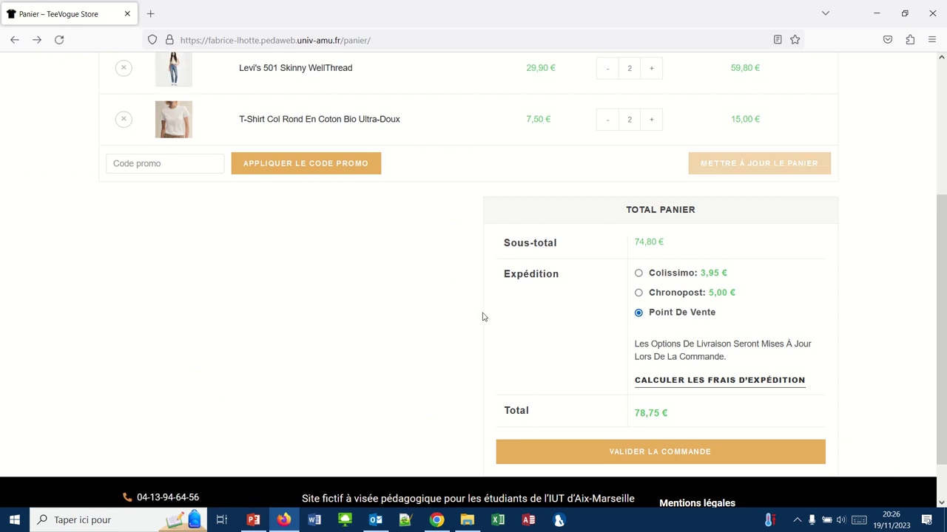
drag(483, 317, 659, 381)
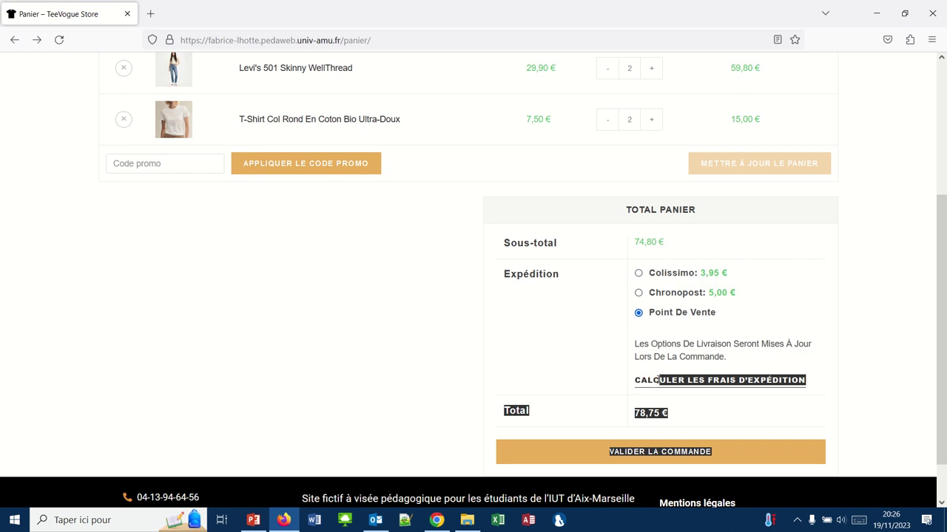
click(647, 384)
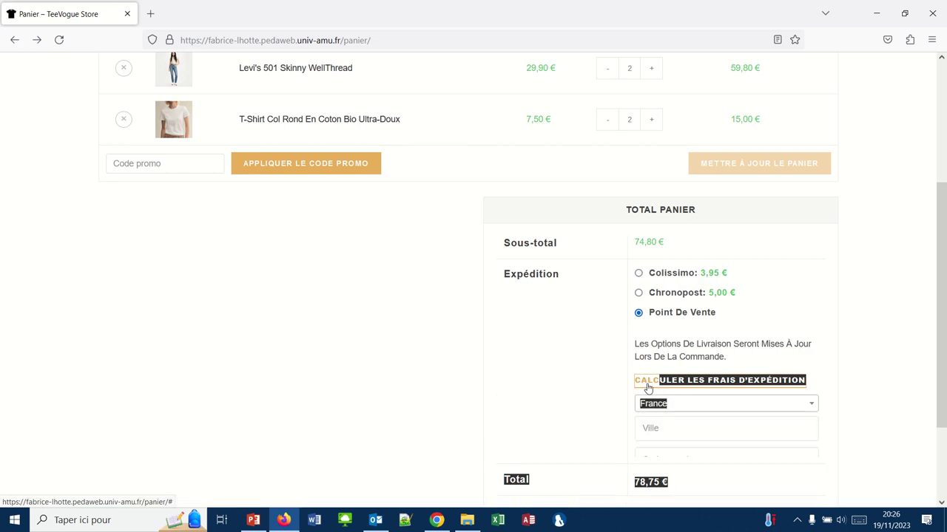
click(655, 408)
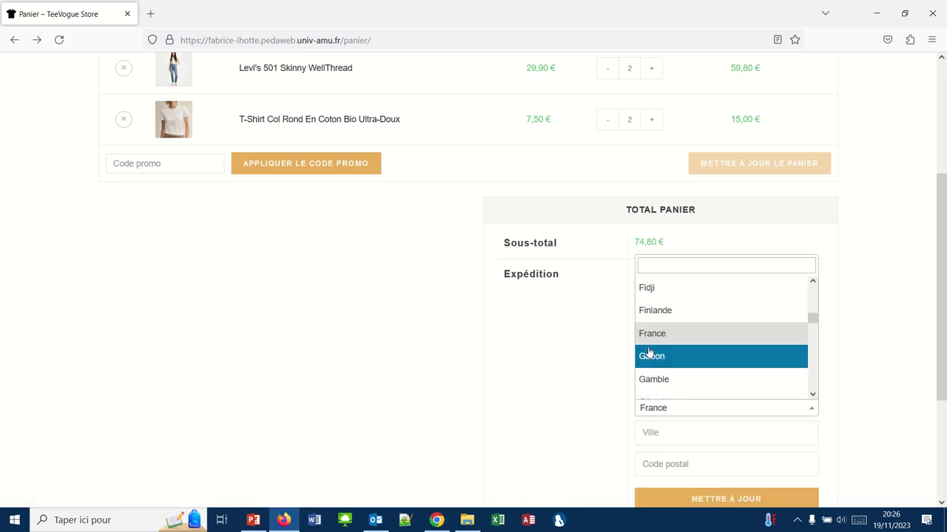
click(649, 312)
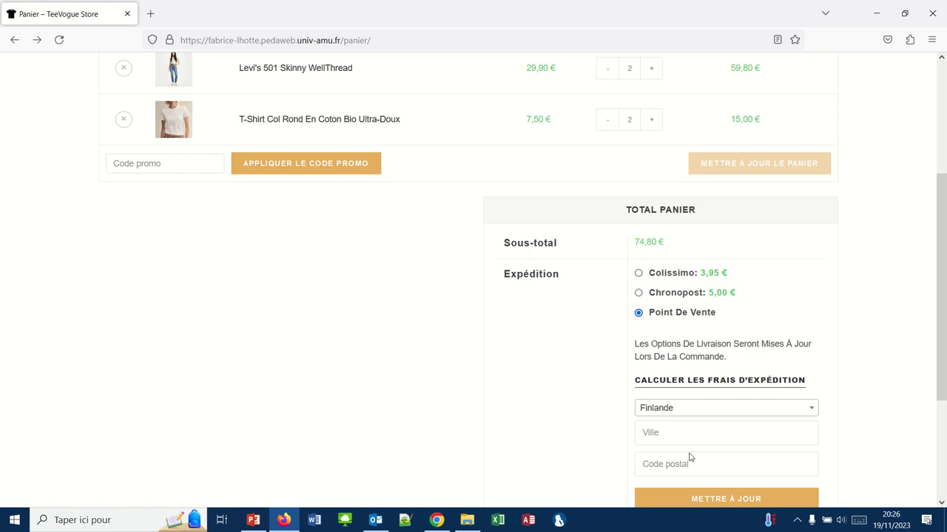
click(696, 500)
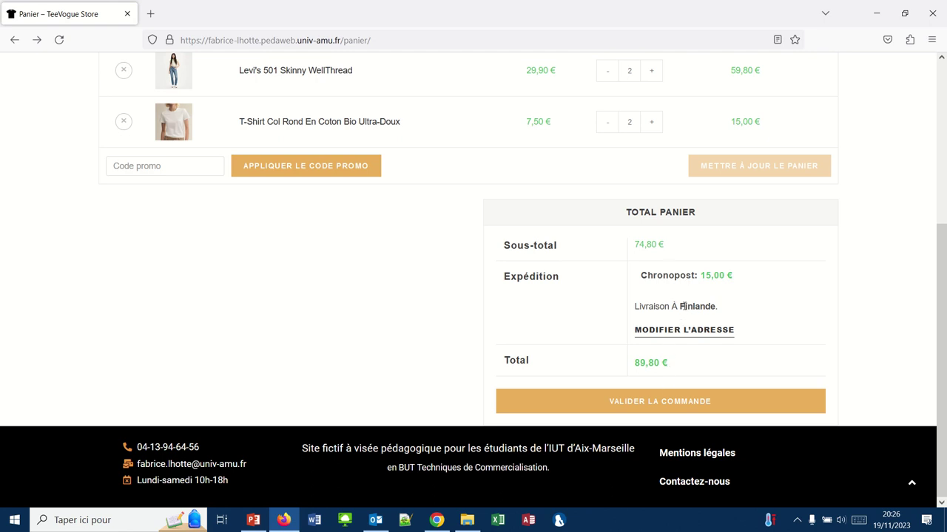
Change the cart's delivery country to France and update the shipping costs.
click(676, 329)
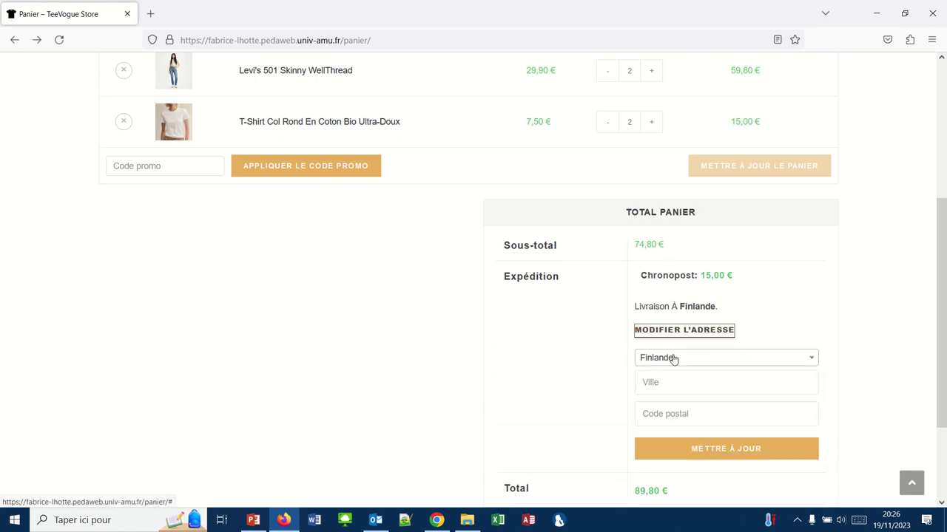
click(673, 358)
click(653, 306)
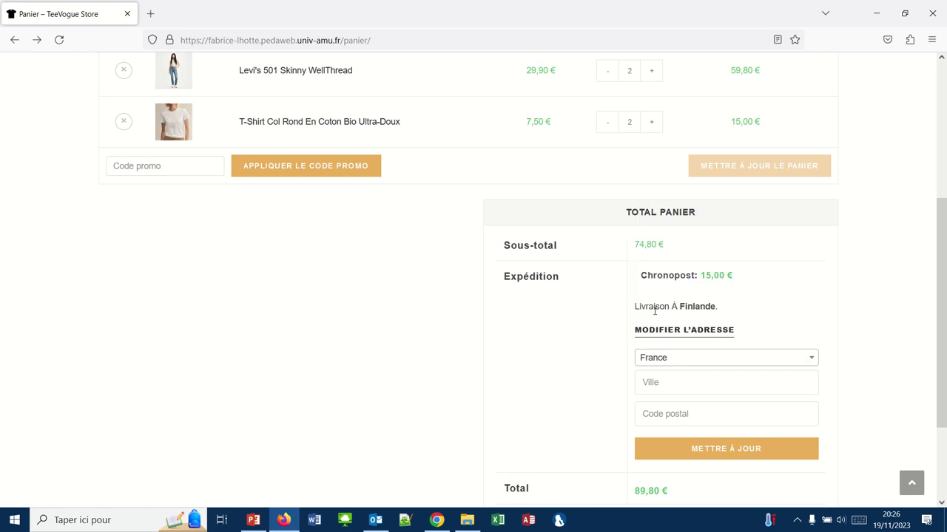
click(703, 446)
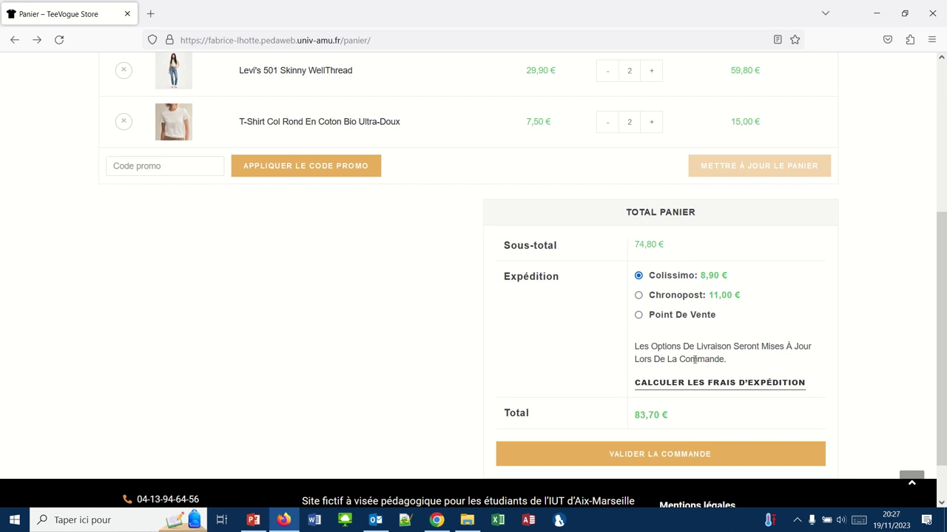
scroll(710, 359, down, 1)
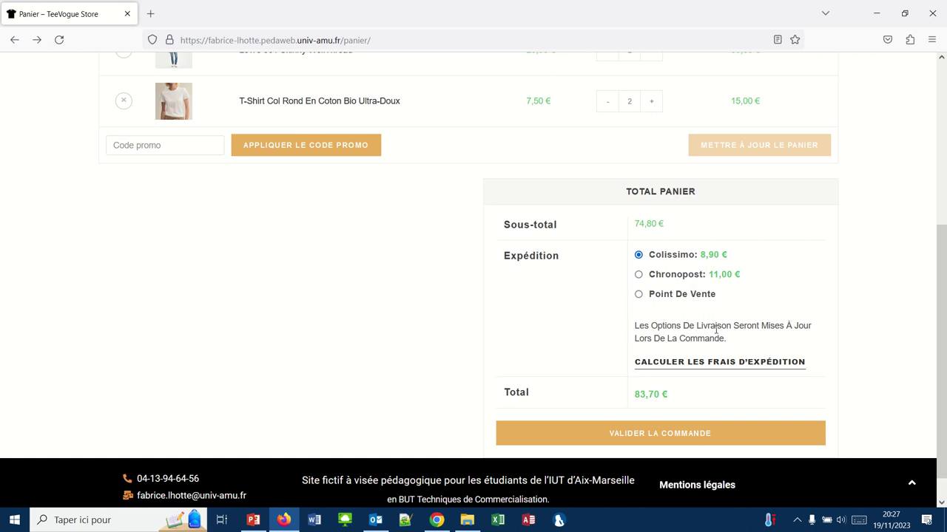
Reopen the shipping calculator and review the France rates: Colissimo 8,90 €, Chronopost 11,00 €.
click(693, 370)
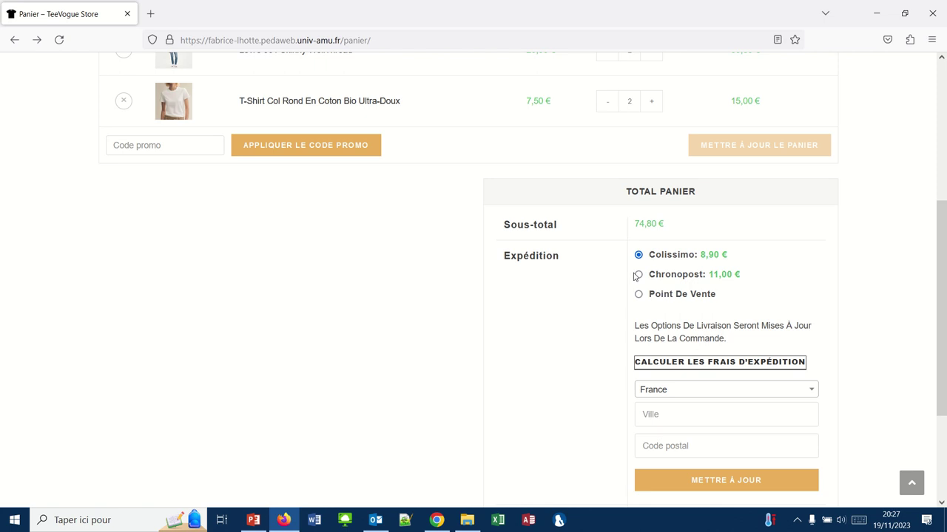
scroll(665, 283, up, 1)
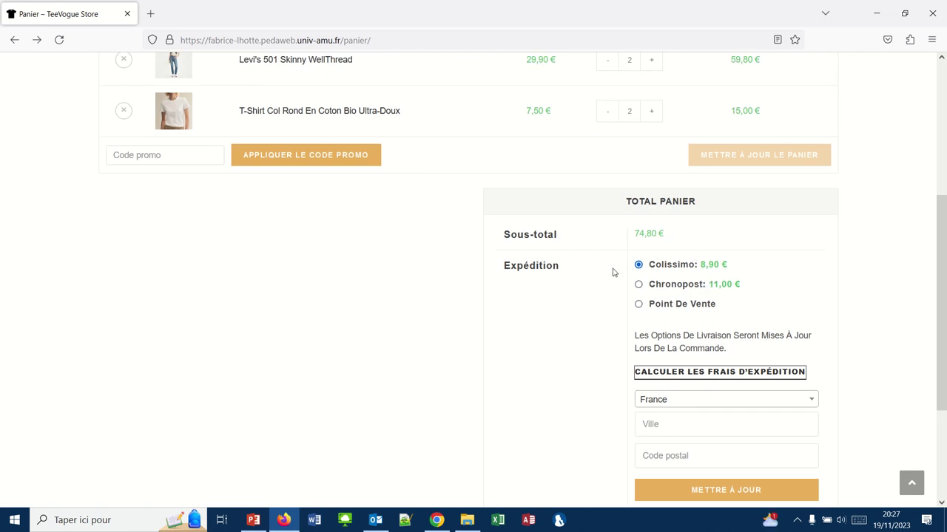
scroll(612, 272, down, 1)
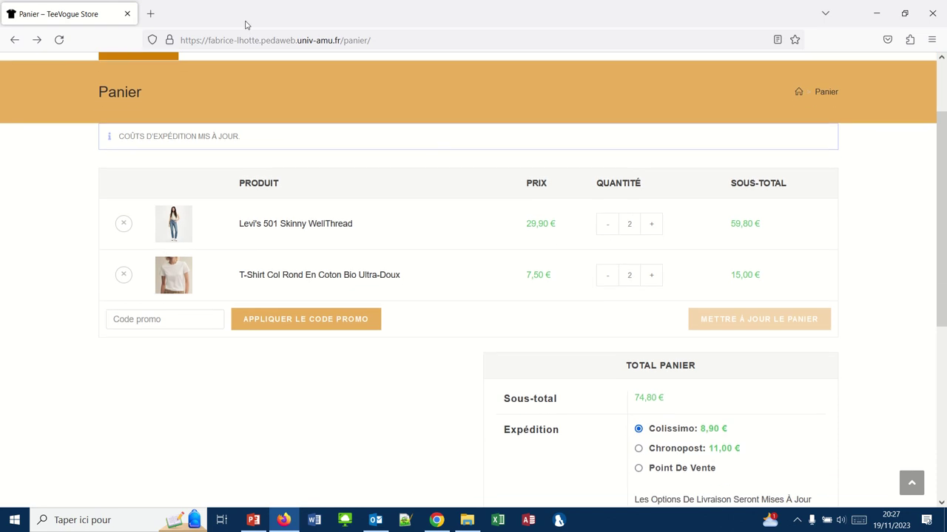